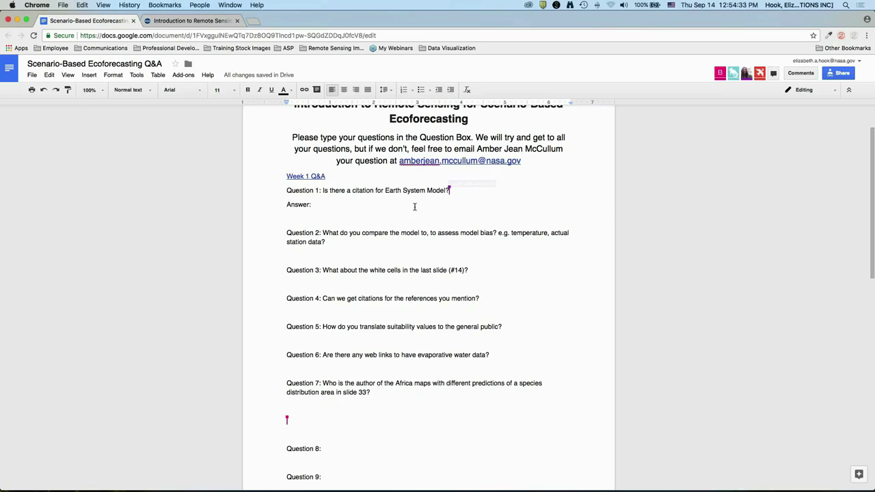
# Step: Answer Question 1: the slide figure comes from a Nature Education Knowledge paper; review papers cover Earth System Models
pyautogui.scroll(-1, 416, 204)
pyautogui.scroll(-1, 415, 205)
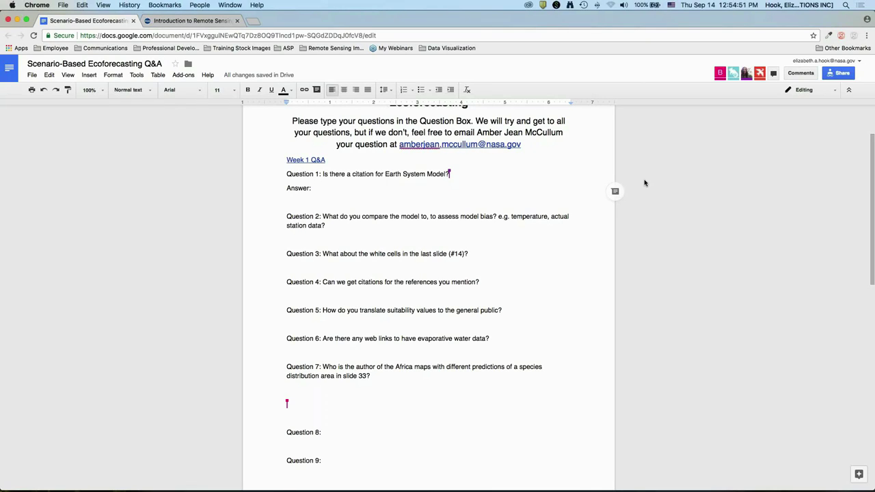
pyautogui.write('The figure that ')
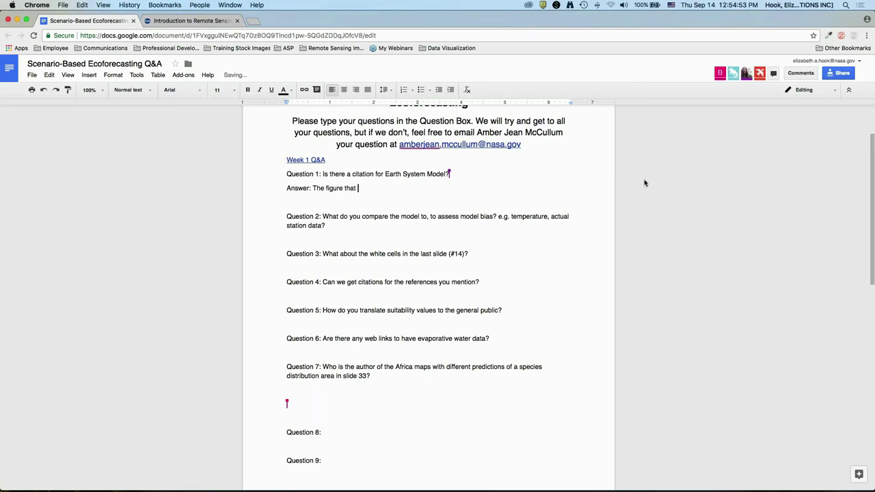
pyautogui.write('was on slide [] is from a paper ')
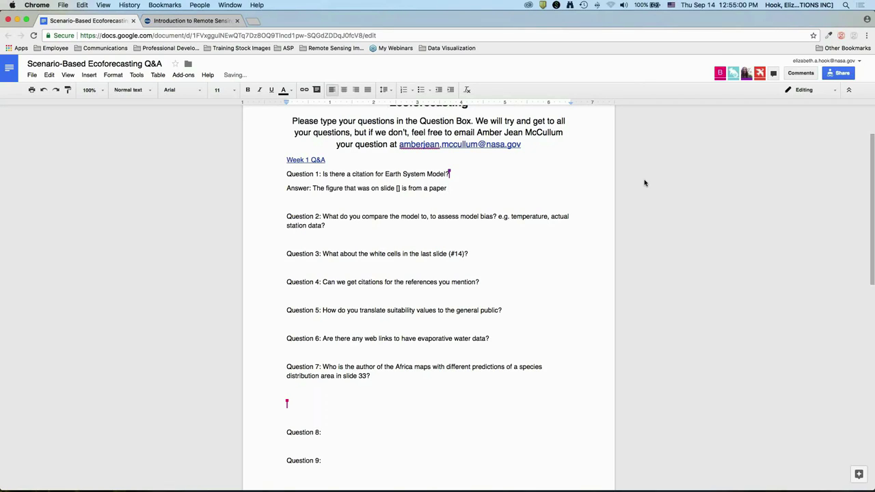
pyautogui.write('from Nature Education Kn')
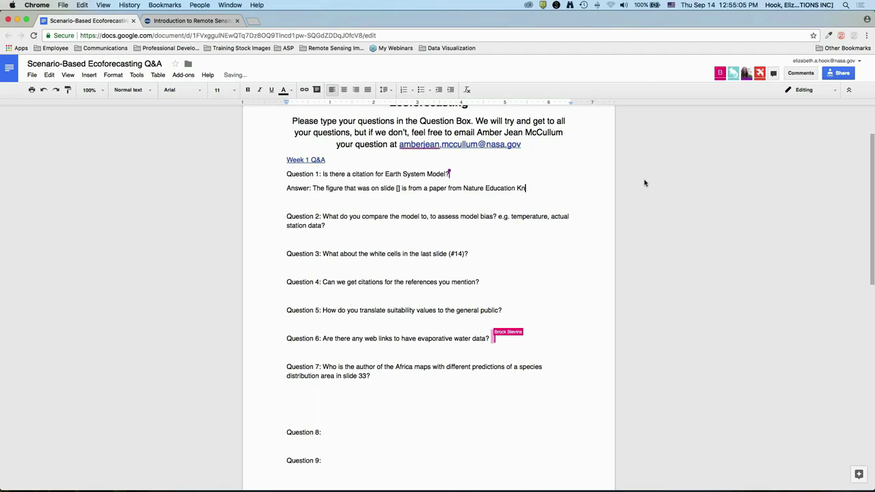
pyautogui.write('owledge (citati')
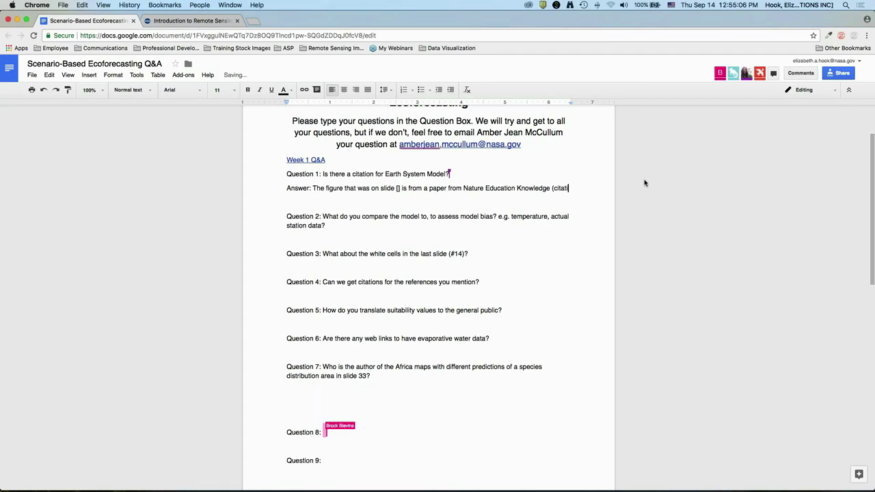
pyautogui.write('on on the slide)')
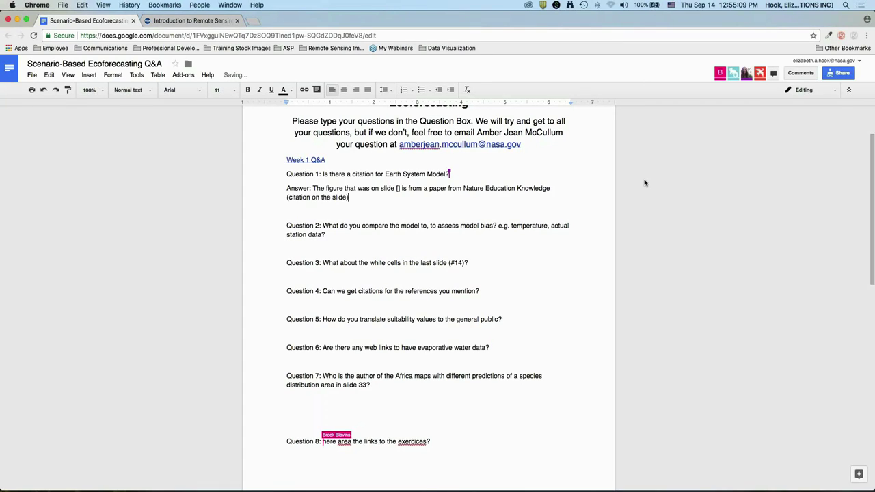
pyautogui.write('. There are ')
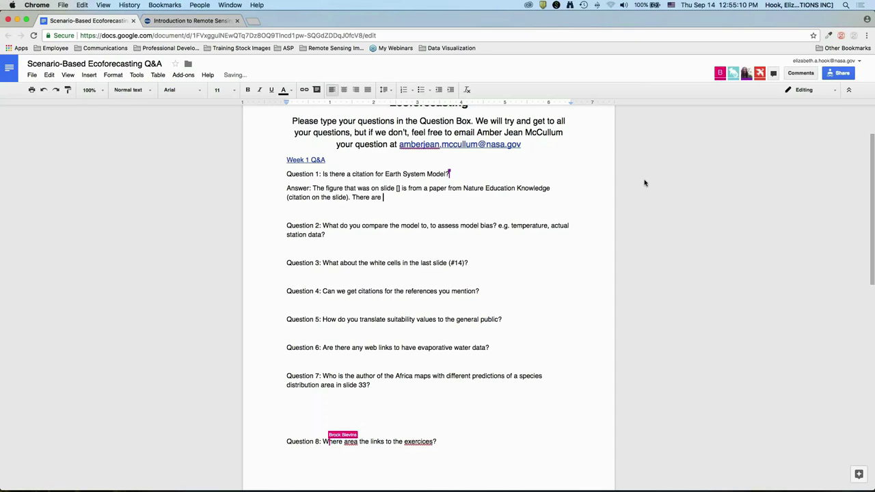
pyautogui.write('other review papers that ')
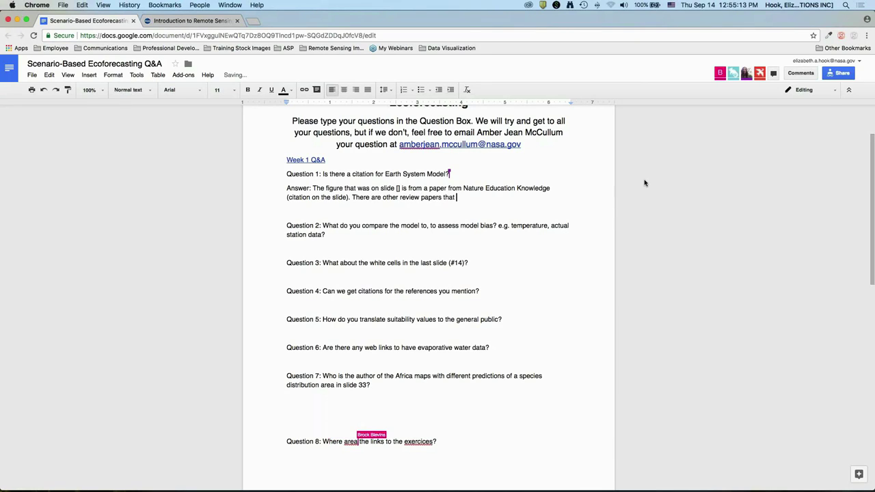
pyautogui.write('go over Ear')
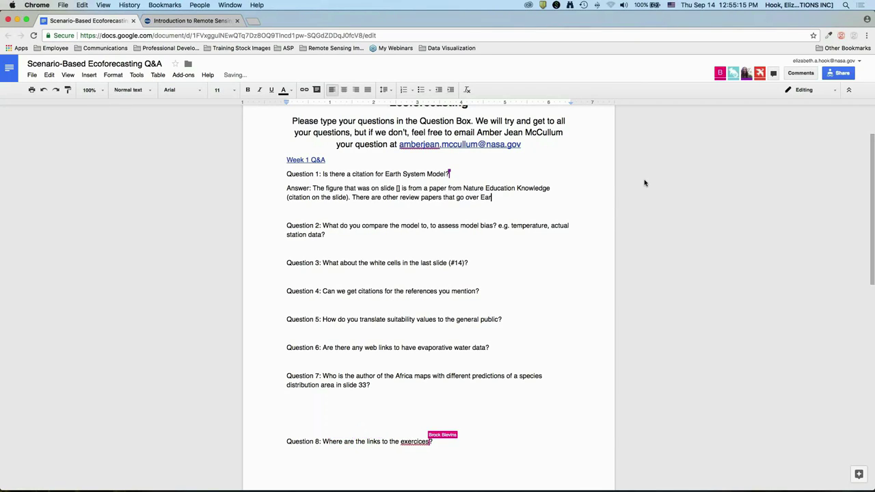
pyautogui.write('th System Models.')
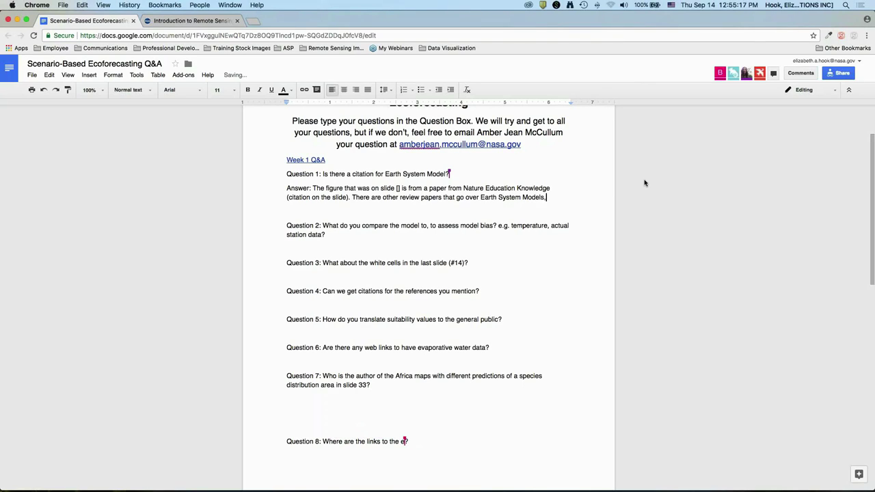
pyautogui.press('BackSpace')
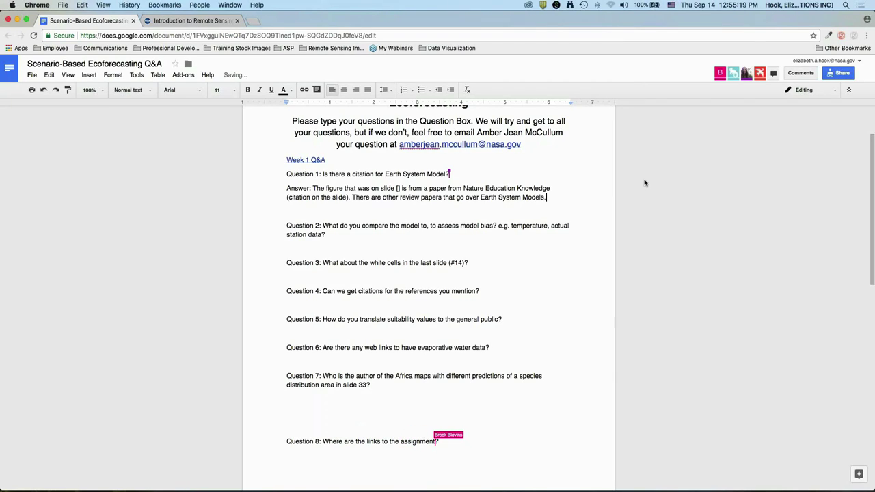
# Step: Add an Answer under Question 2: models are compared with historical observations, gridded station-based data and reanalyses
pyautogui.click(417, 236)
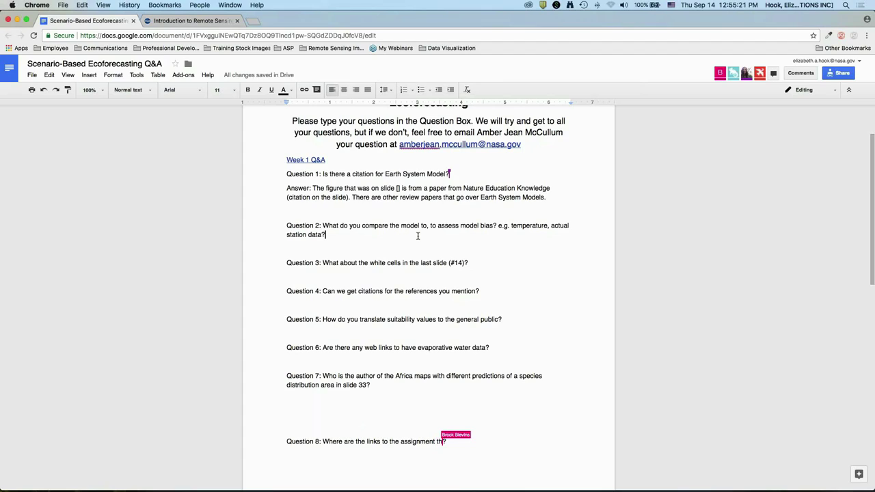
pyautogui.press('Return')
pyautogui.write('Answer:')
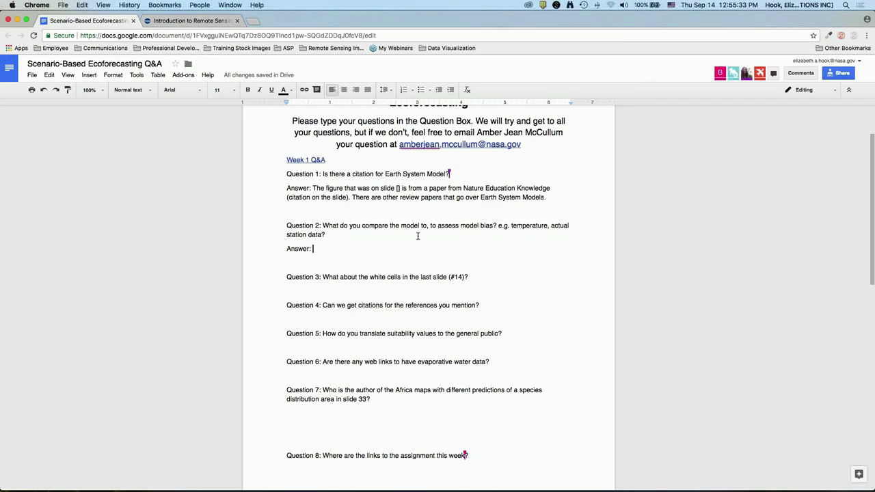
pyautogui.write('Climate models are compared to histo')
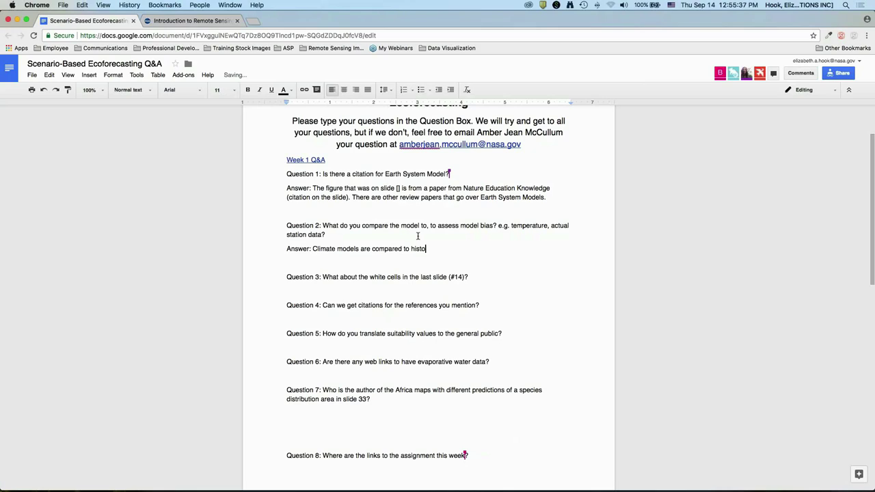
pyautogui.write("rical climate information, sometimes it's ")
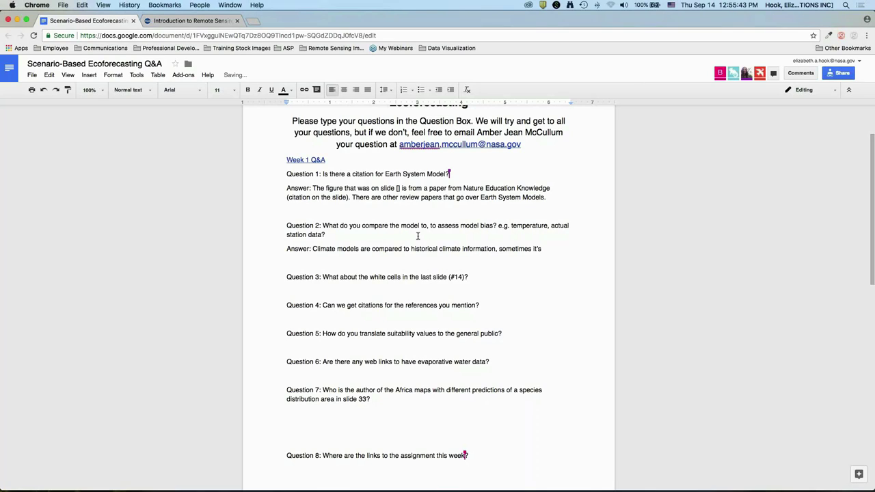
pyautogui.write('gridded observations, and ')
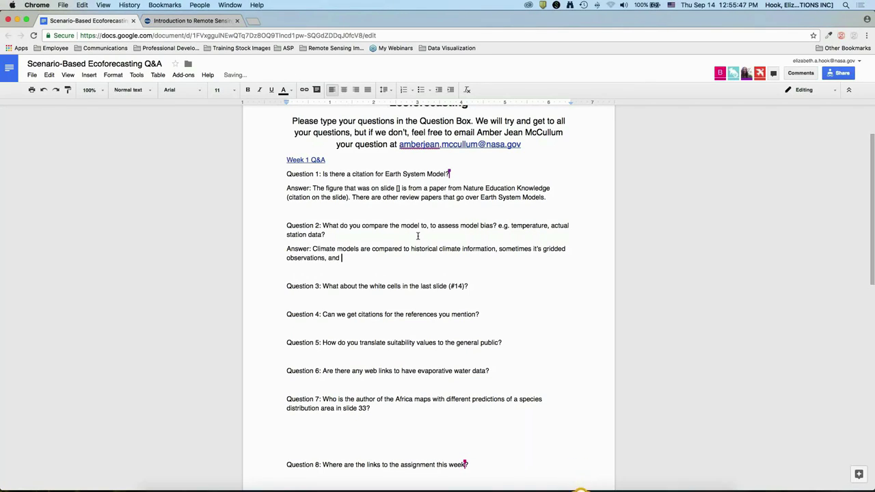
pyautogui.write("sometimes it's fro")
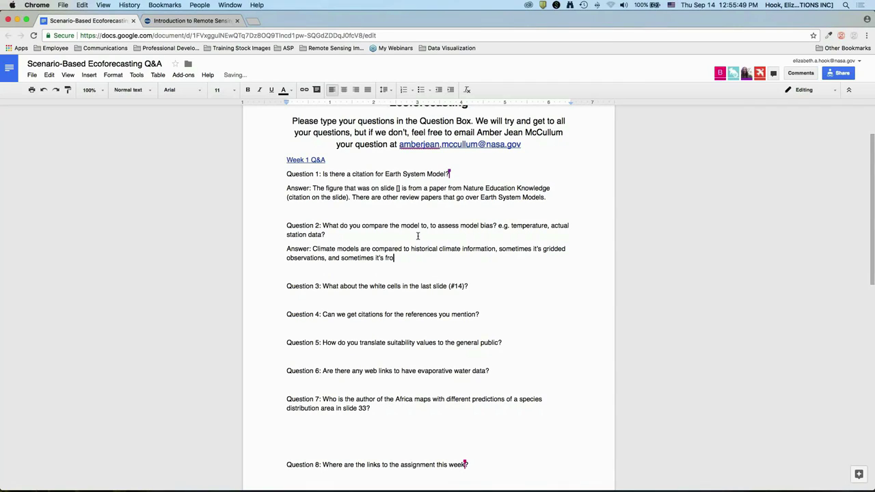
pyautogui.write('m what are called reanalyses')
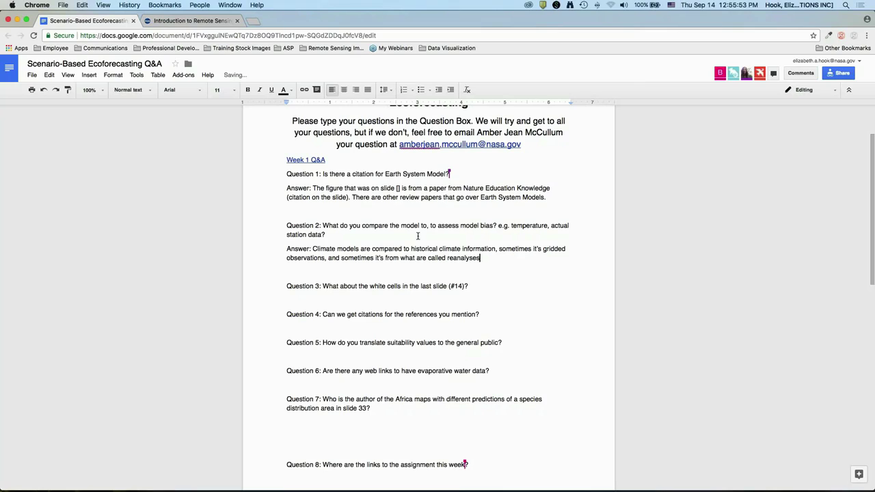
pyautogui.write(". It's a mix between a climate model and")
pyautogui.write(' gridded observati')
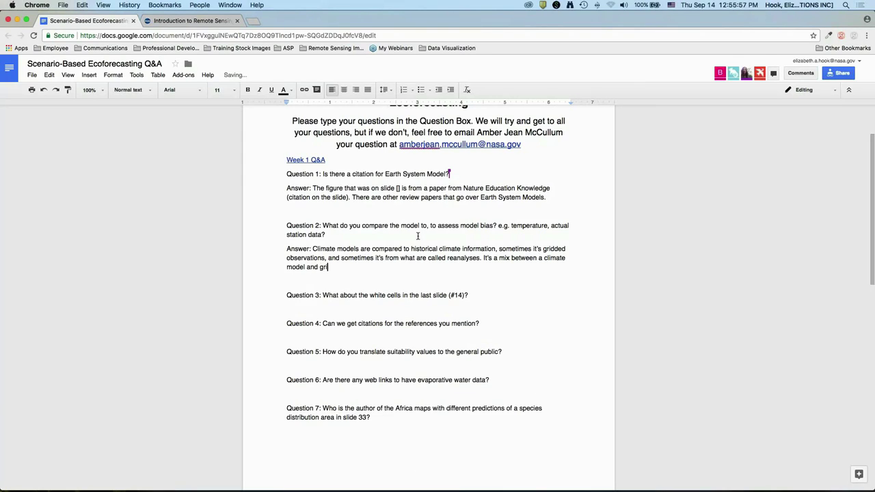
pyautogui.write('on, so they use observatio')
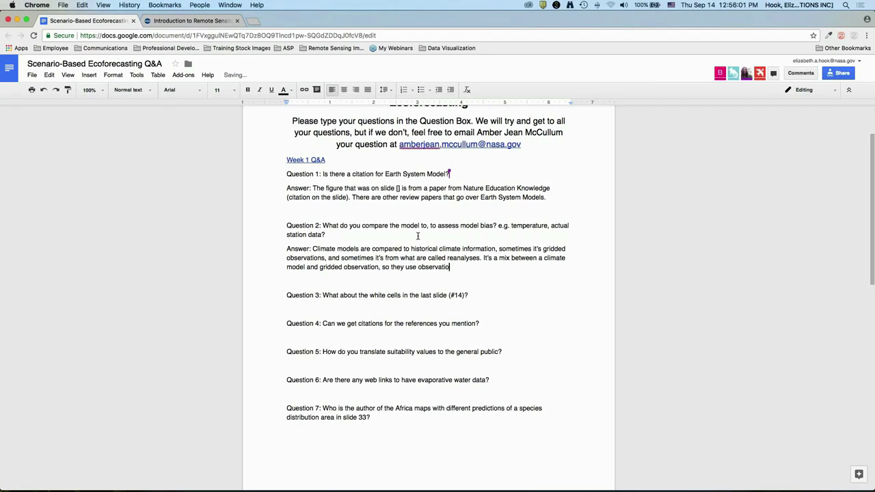
pyautogui.write('ns where they have them to keep the mod')
pyautogui.write('el ontr')
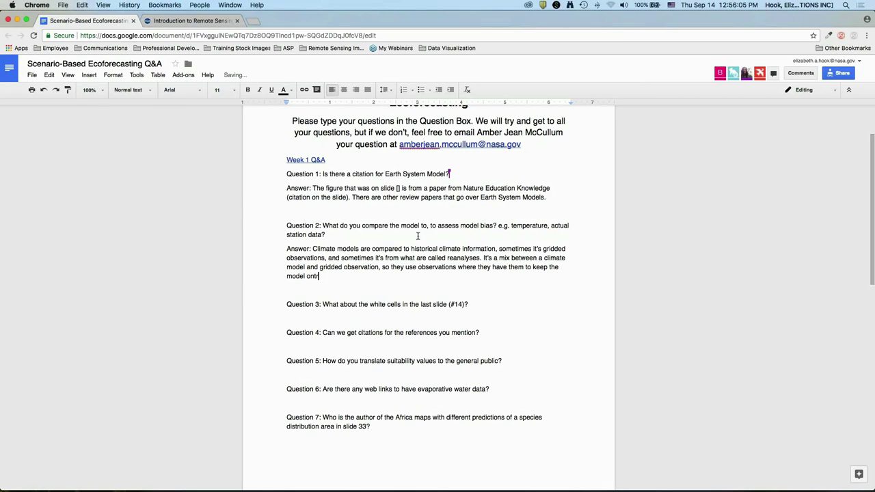
pyautogui.press('BackSpace')
pyautogui.write('track. Those are also useful for assess')
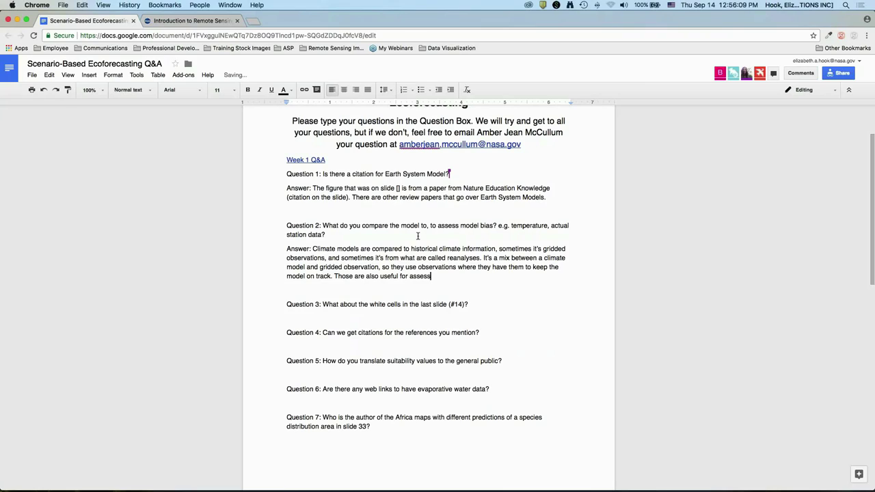
pyautogui.write("ing bias. In general, it's to est")
pyautogui.press('BackSpace')
pyautogui.press('BackSpace')
pyautogui.press('BackSpace')
pyautogui.press('BackSpace')
pyautogui.write('stimates')
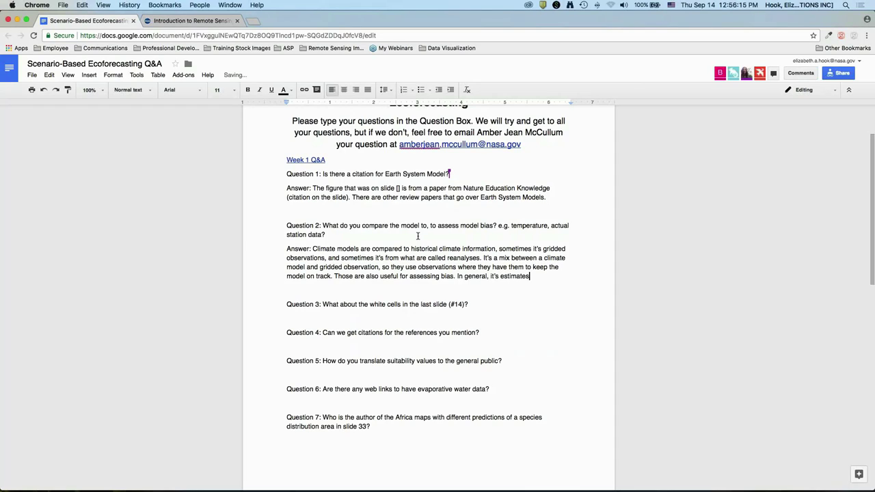
pyautogui.write(' that are fundame')
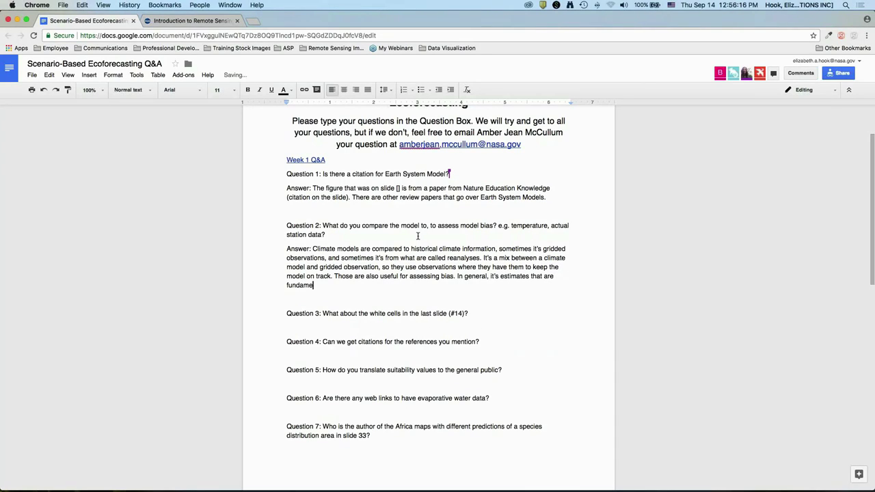
pyautogui.write('ntally based on station data.')
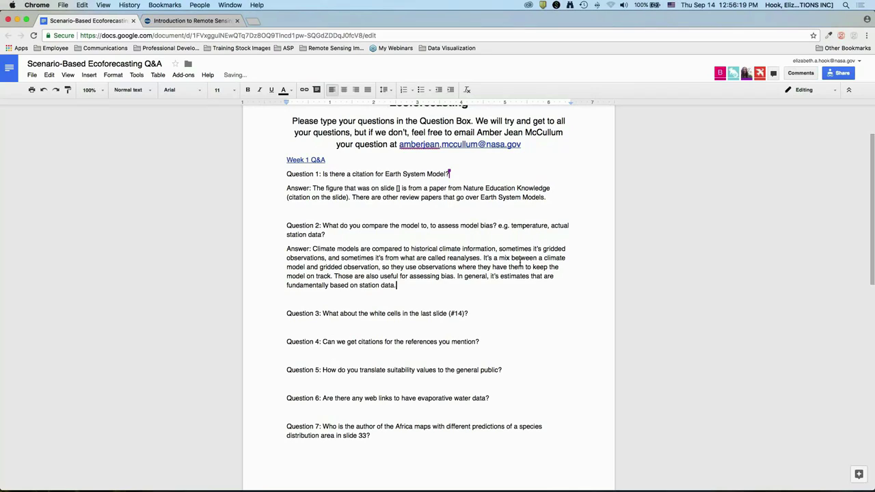
pyautogui.click(528, 313)
# Step: Answer Question 3: the brown/blue color array rates model performance, and white cells mark unproduced or unassessed variables
pyautogui.press('Return')
pyautogui.write('Answer:')
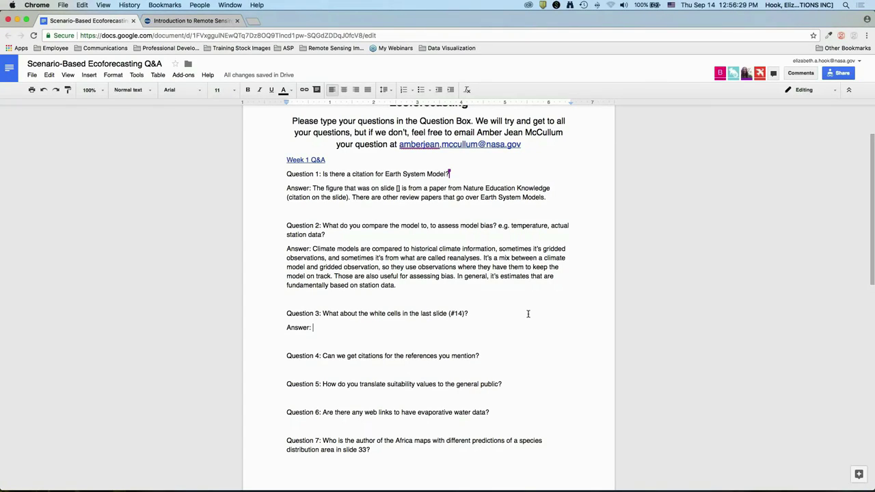
pyautogui.write('A')
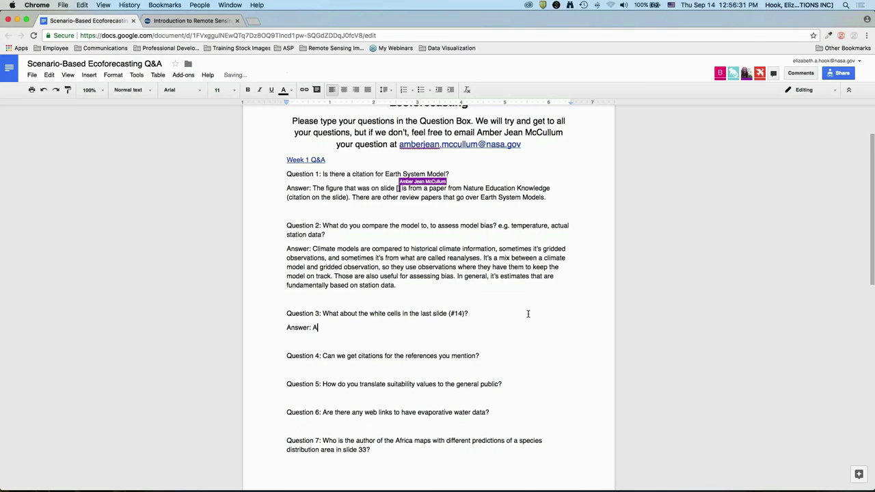
pyautogui.write(' model that')
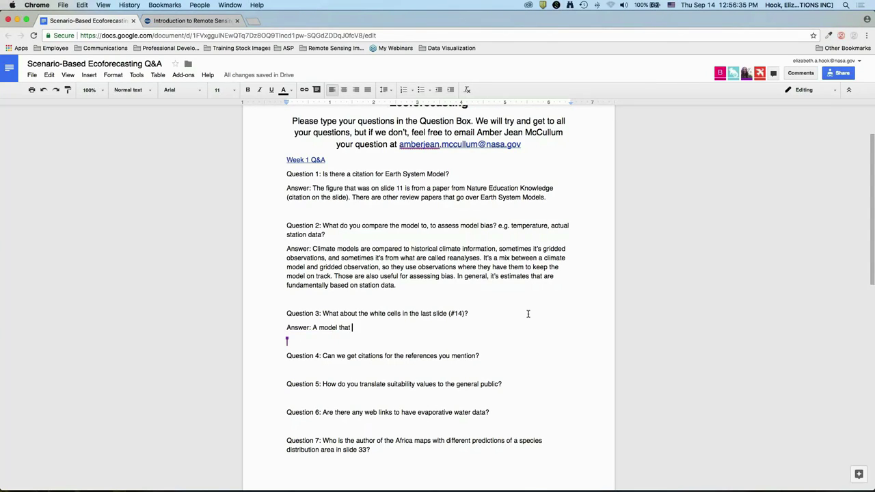
pyautogui.hotkey('alt', 'shift', 'Left')
pyautogui.hotkey('alt', 'shift', 'Left')
pyautogui.hotkey('alt', 'shift', 'Left')
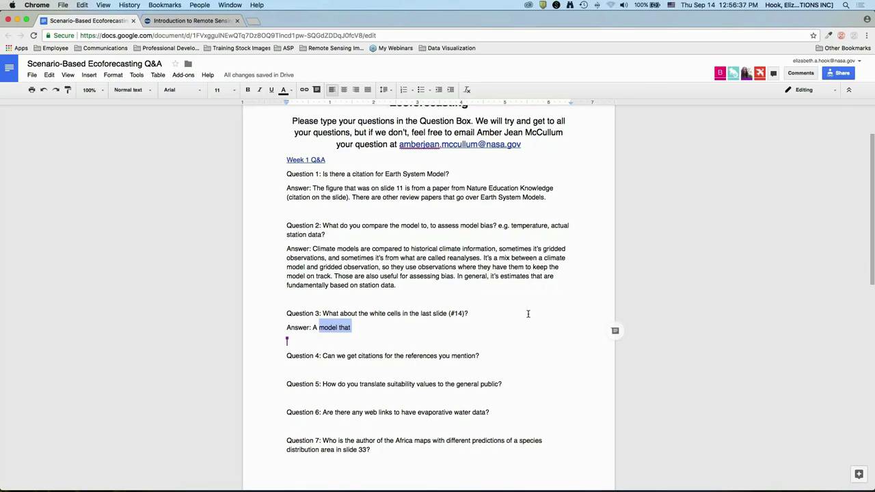
pyautogui.write('Looking at mode')
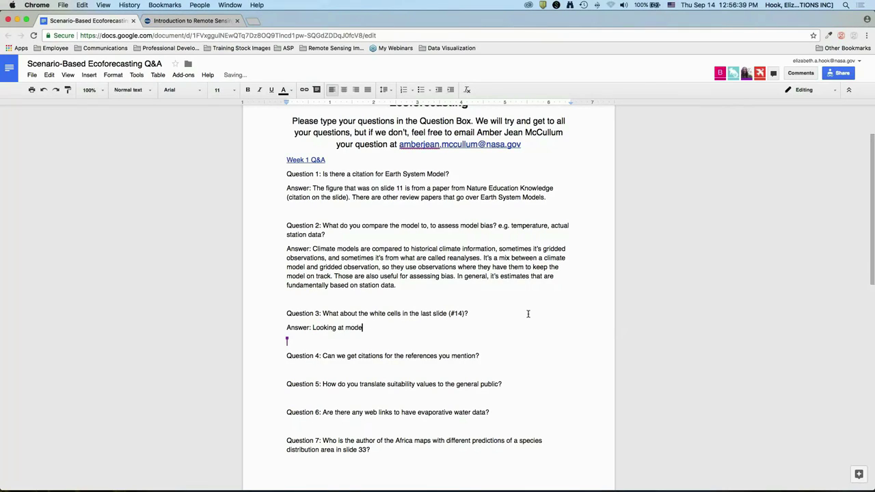
pyautogui.write('l performance among metrics - a c')
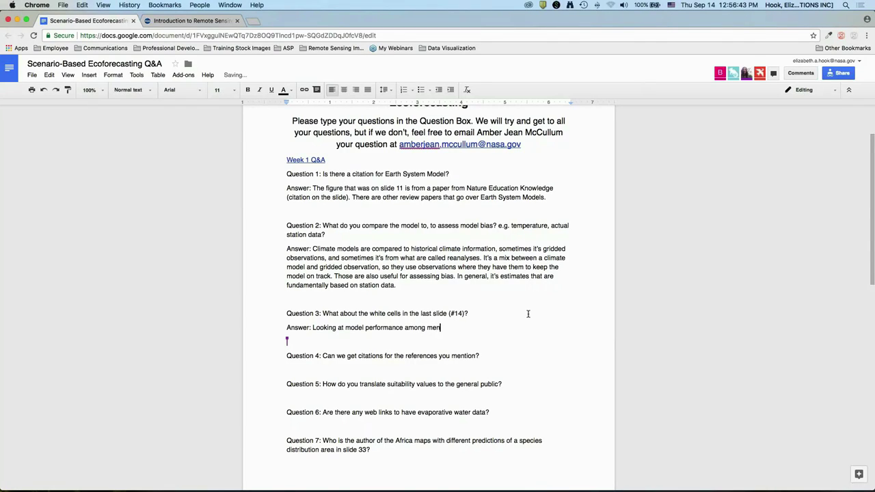
pyautogui.write('olor array where brown=')
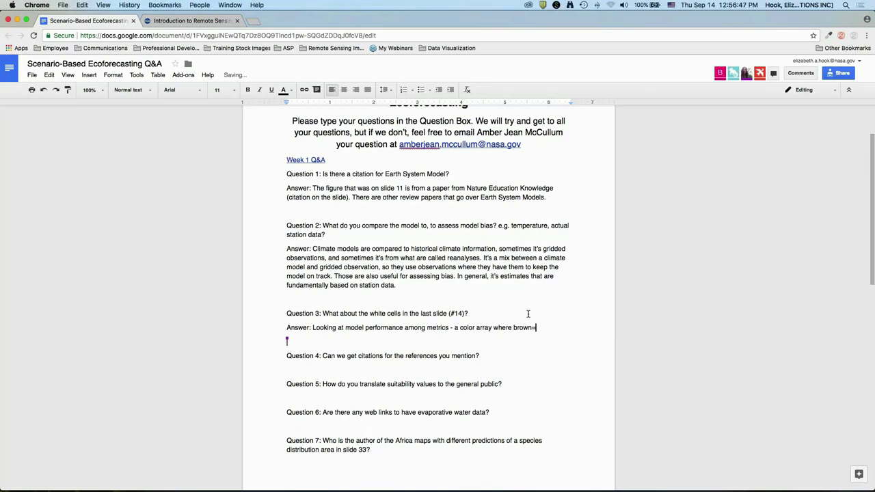
pyautogui.write('good, blue=b')
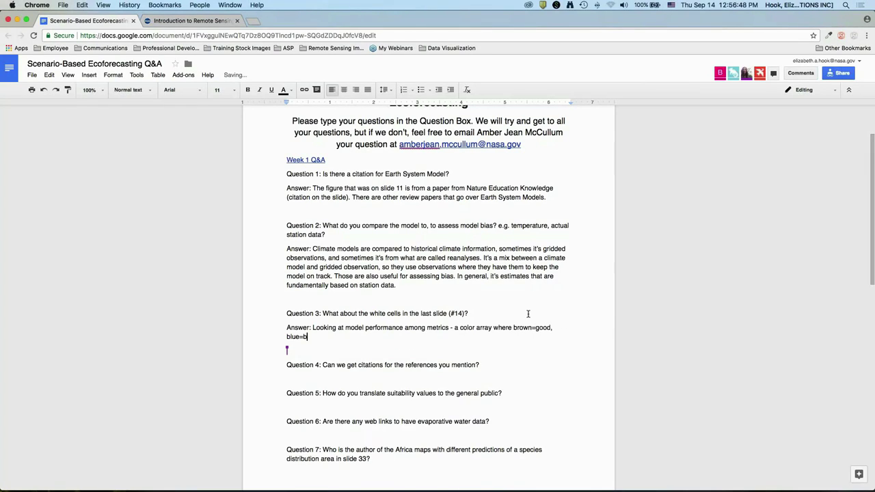
pyautogui.write("ad. Those models just didn't produce tha")
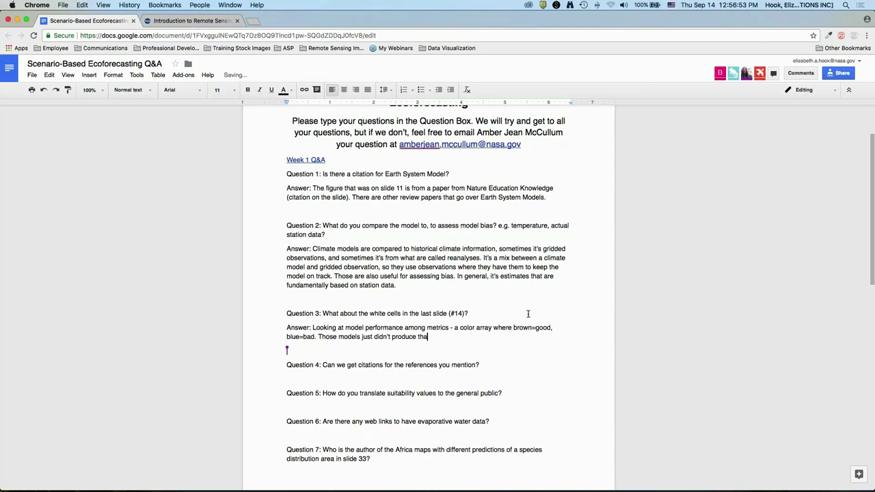
pyautogui.write("t variable, or it wasn't assessed. We'd have to go back to th")
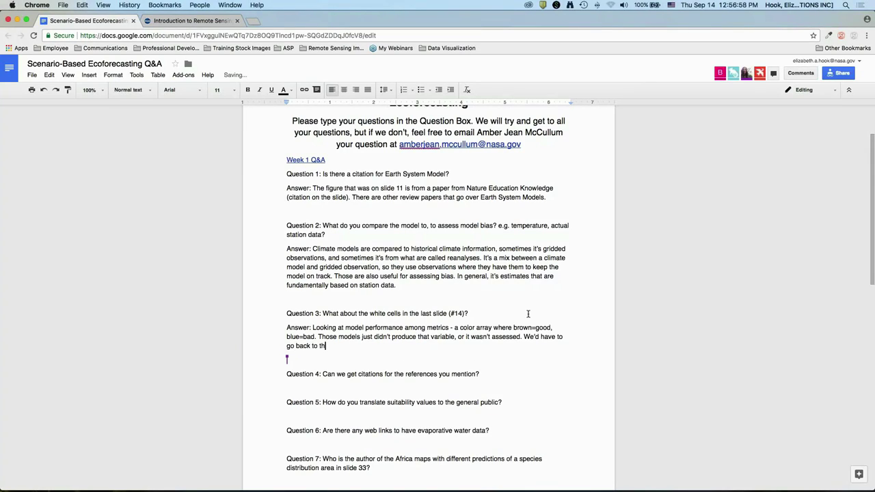
pyautogui.write('e paper to double check. Some models ')
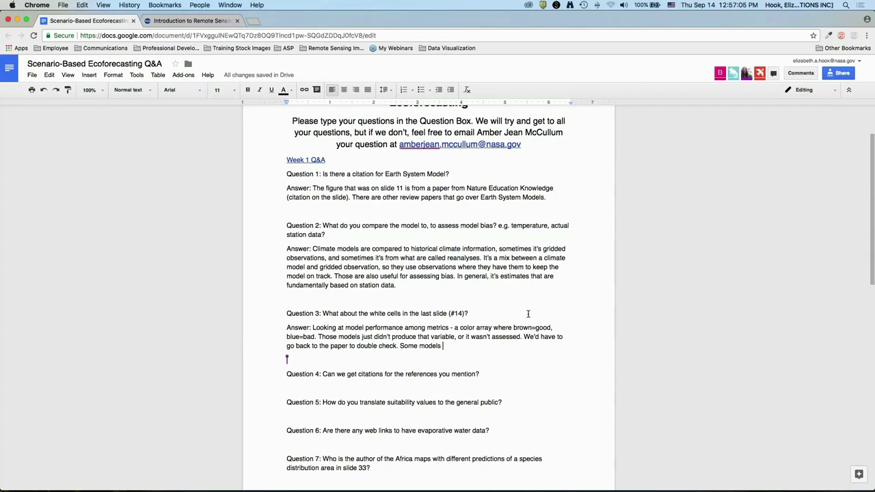
pyautogui.write("don't produce all variables.")
pyautogui.write(' and that')
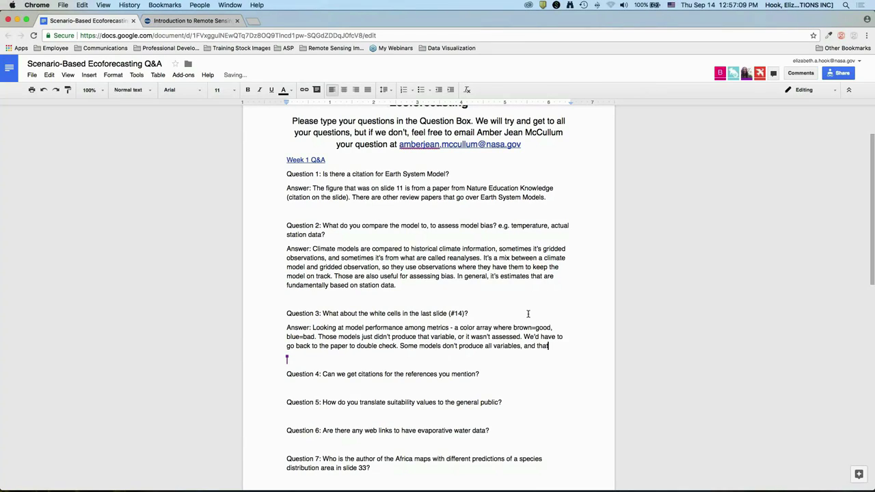
pyautogui.write("'s especially when ")
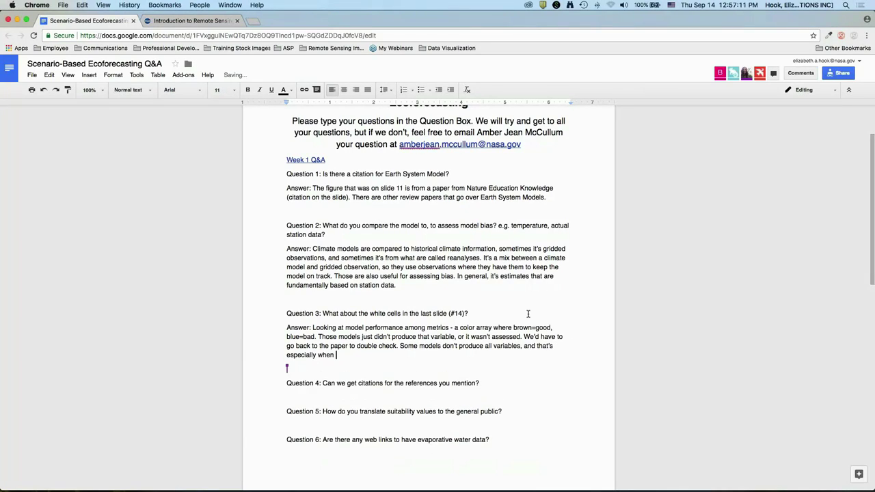
pyautogui.write("you're - the Earth System models have mo")
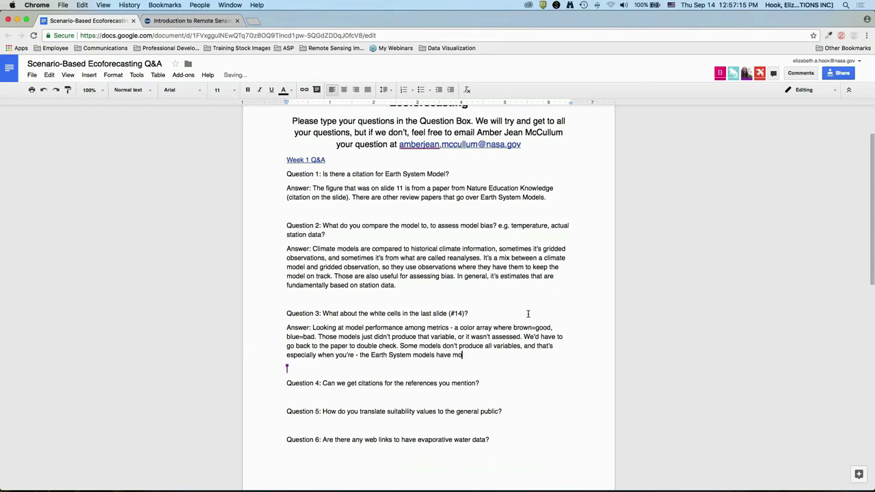
pyautogui.write('re outputs than the climate models.')
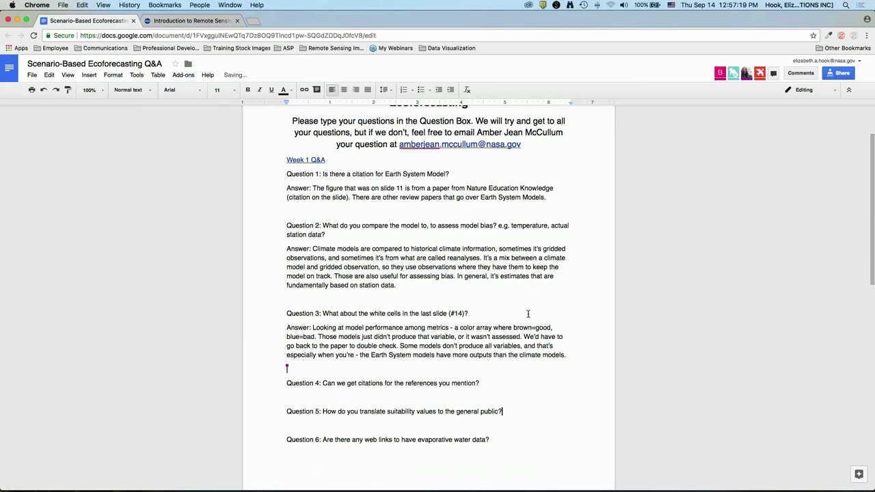
pyautogui.press('Up')
pyautogui.press('Up')
# Step: Under Question 4, type 'Answers: Short version is on slides, but we can provide more extensive ones later.'
pyautogui.press('Return')
pyautogui.write('Answers: ')
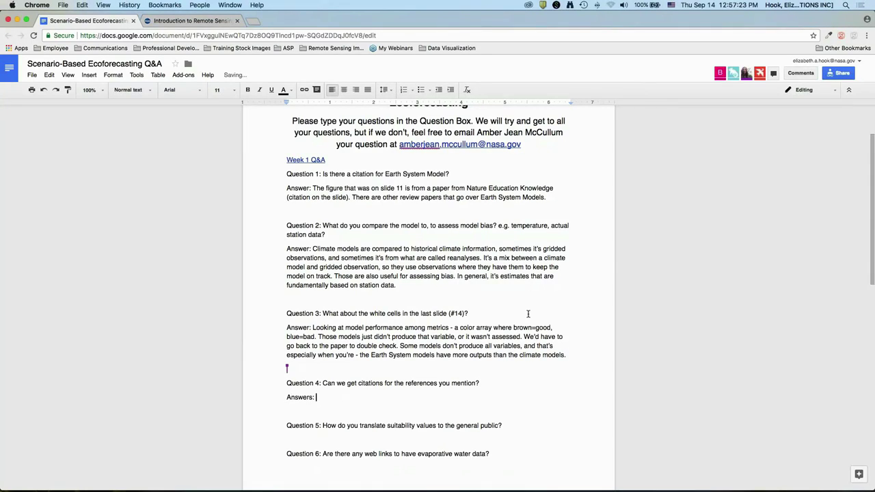
pyautogui.write('W')
pyautogui.press('BackSpace')
pyautogui.write('Short version is on slides, but we ')
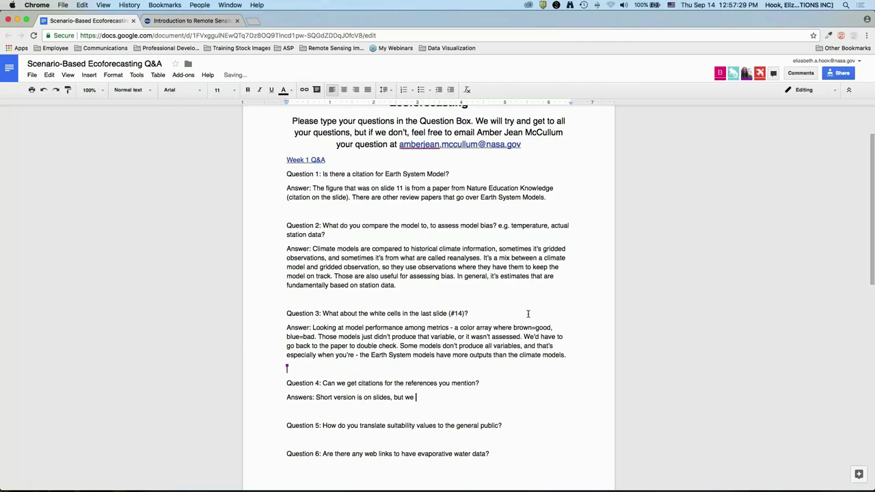
pyautogui.write('can provide more extensive ones later.')
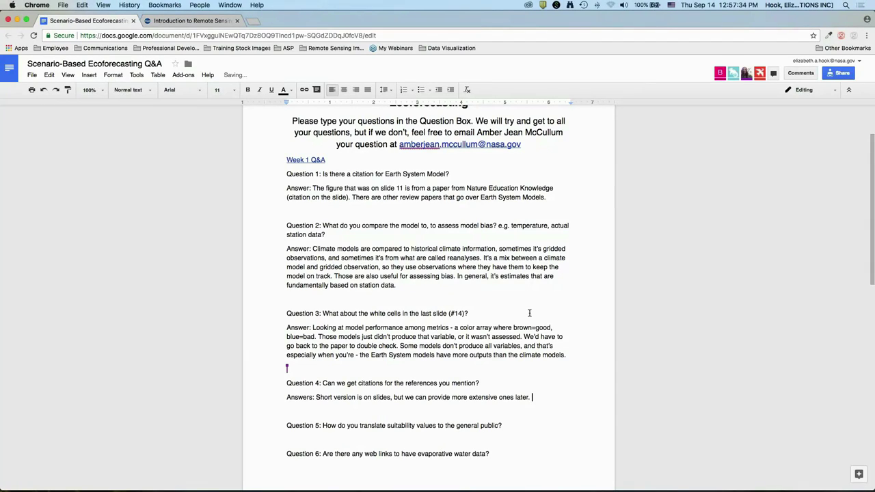
pyautogui.scroll(-1, 529, 313)
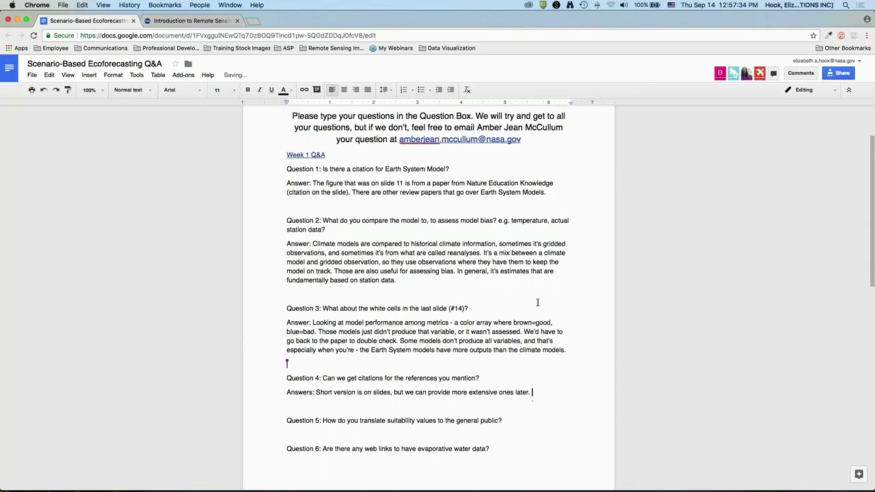
# Step: Answer Question 5 on habitat suitability output: values aren't probabilities, so thresholds, binary maps and calibration matter
pyautogui.scroll(-5, 537, 302)
pyautogui.click(546, 255)
pyautogui.press('Return')
pyautogui.write('Answer:')
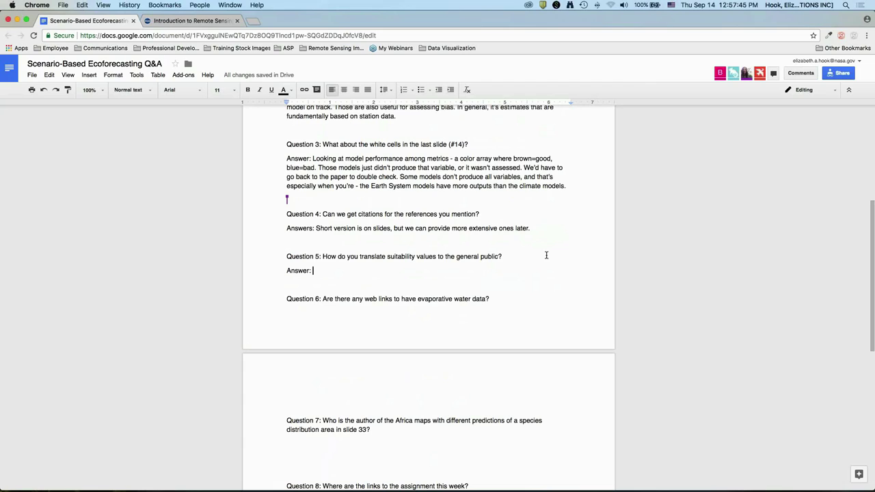
pyautogui.write('(Assume related to')
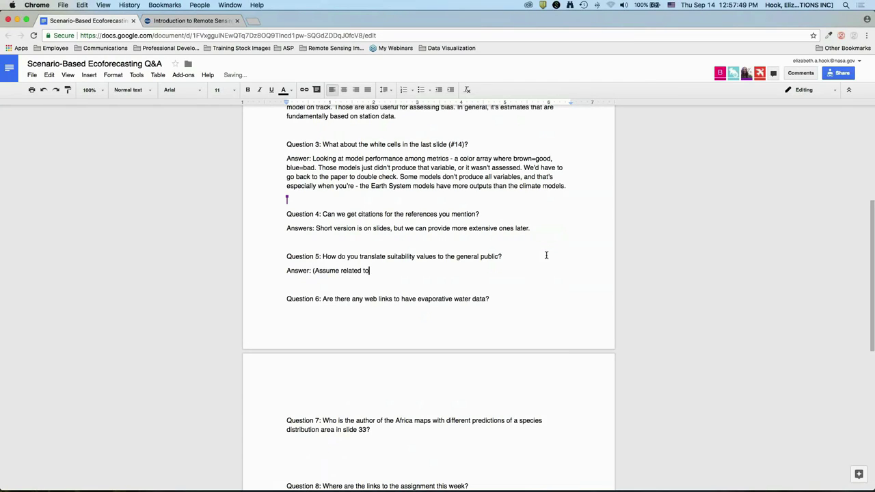
pyautogui.write(' habitat suitability modeling')
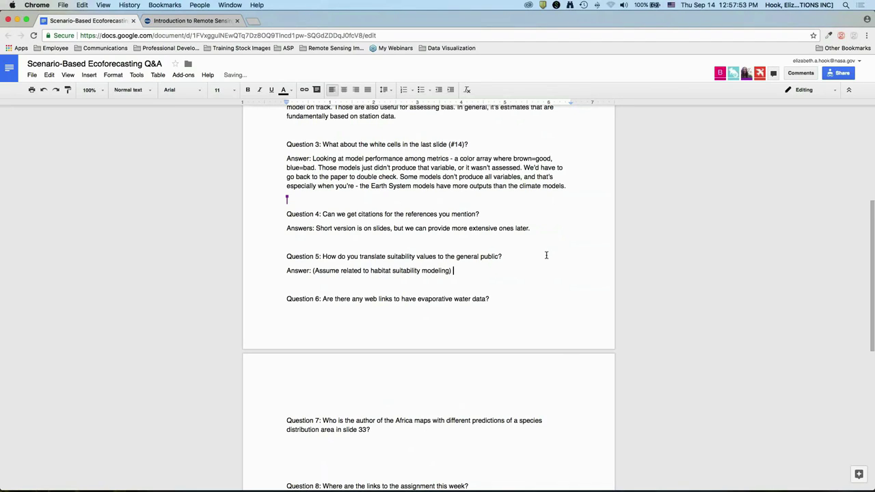
pyautogui.press('BackSpace')
pyautogui.press('BackSpace')
pyautogui.write("output). It's hard because in most cases ")
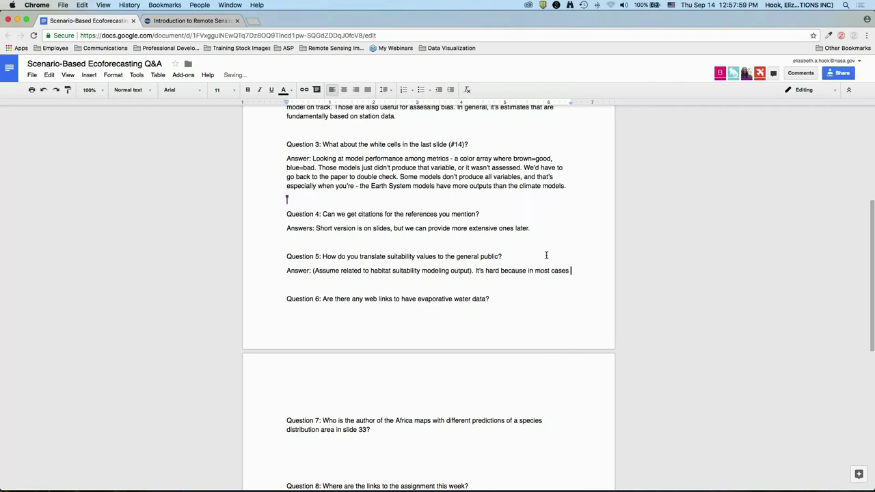
pyautogui.write('the suitability values')
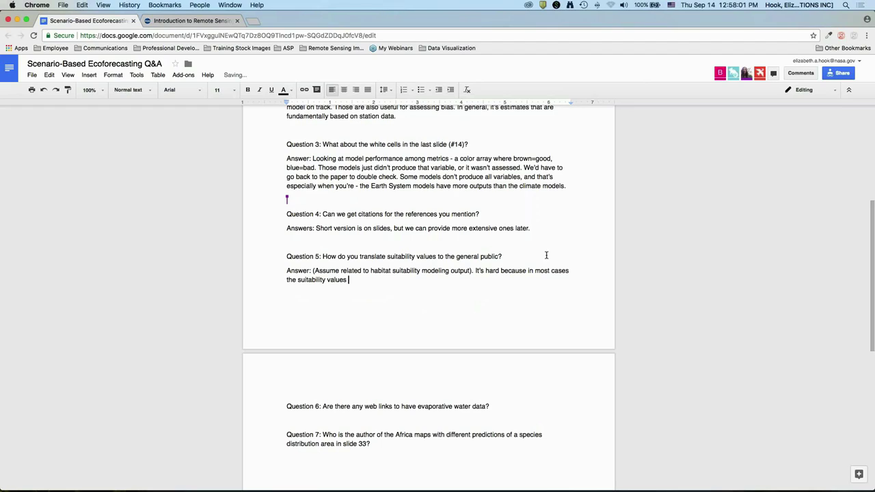
pyautogui.write(" can't be interpreted as probabilities")
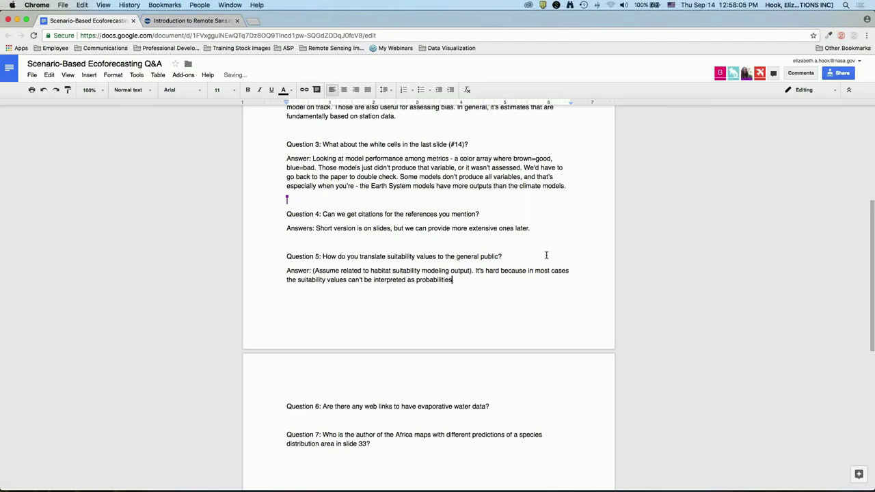
pyautogui.write(', which is what people often want. So a ')
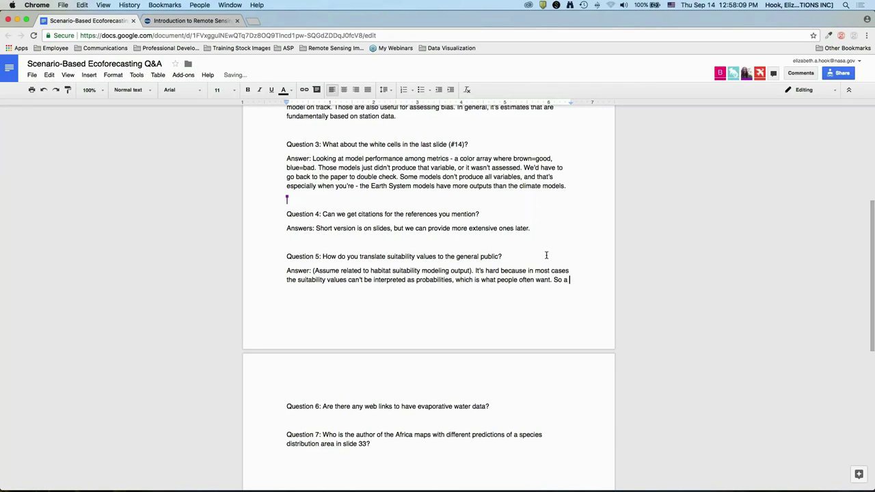
pyautogui.write(".5 doesn't n")
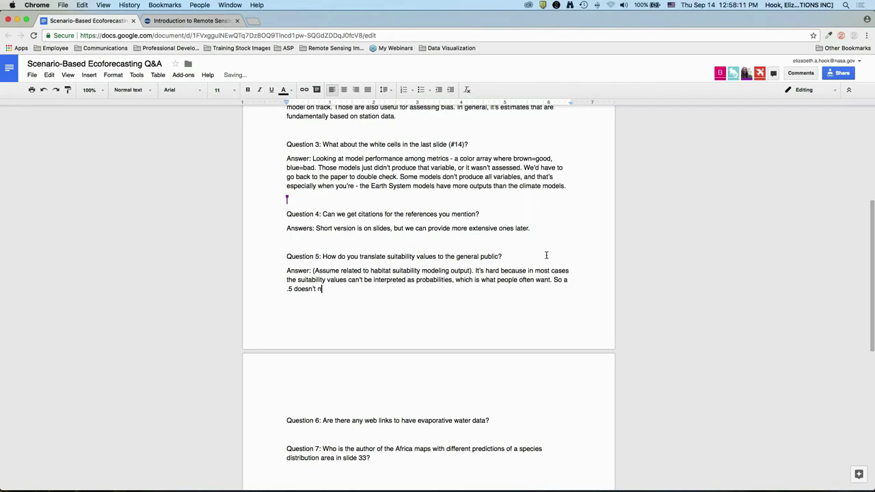
pyautogui.write("ecessarily mean there's a 50% probability the sp")
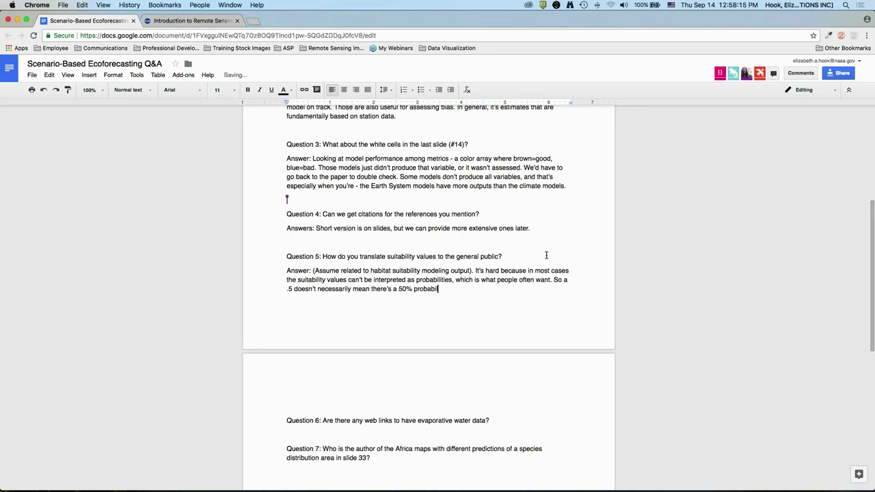
pyautogui.write('ecies is there. Each model has a different ')
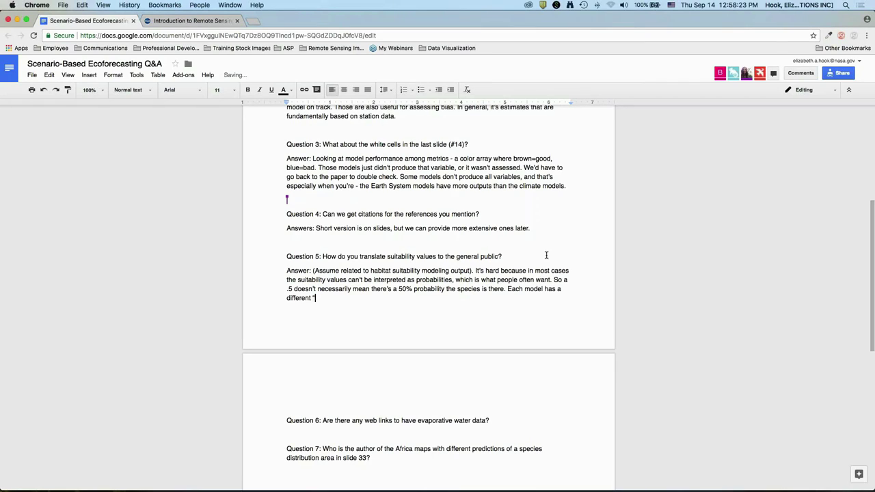
pyautogui.write('"optimal thresh')
pyautogui.write('old"')
pyautogui.write(' - a different cuto')
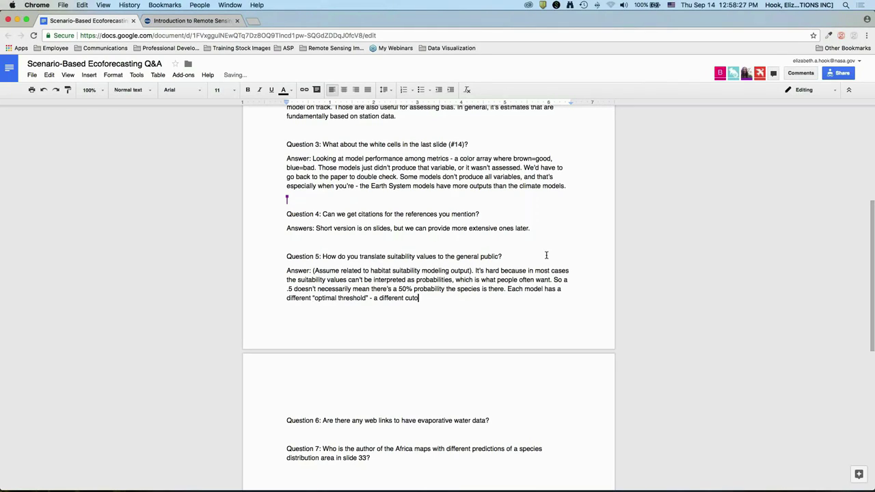
pyautogui.write('ff for where the model would predict a spec')
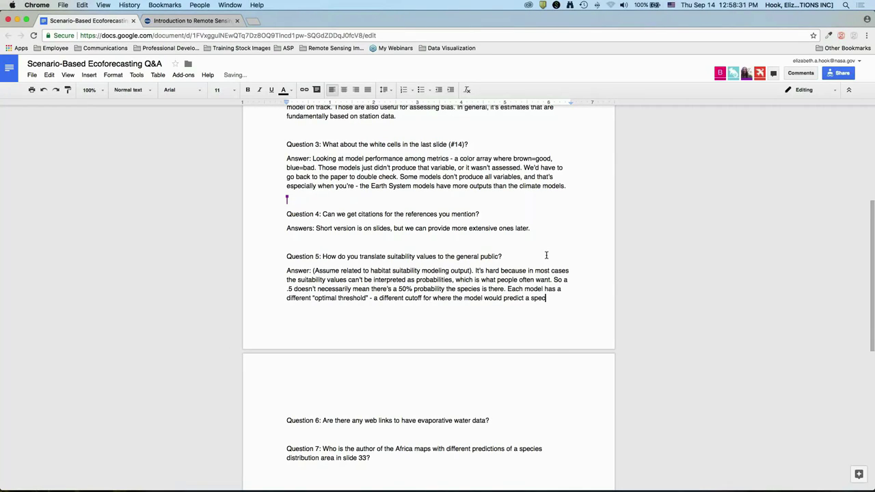
pyautogui.write('ies is absent vs.')
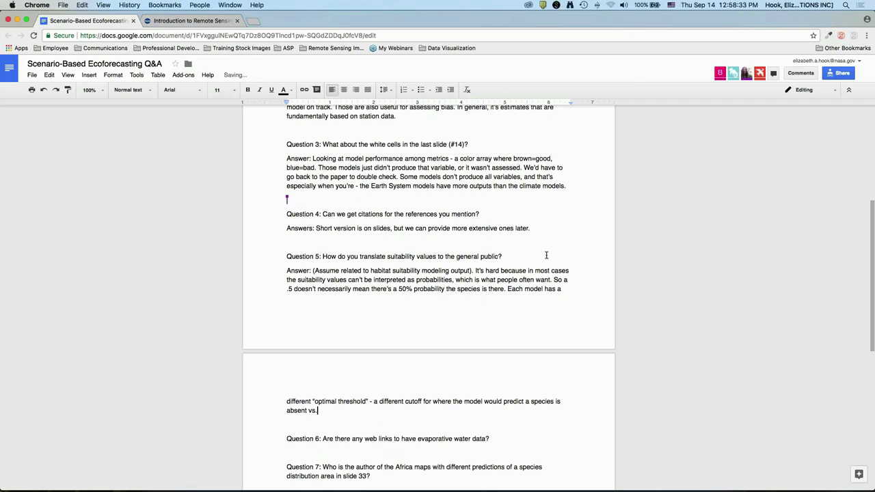
pyautogui.write(" present. That's one reason often binary")
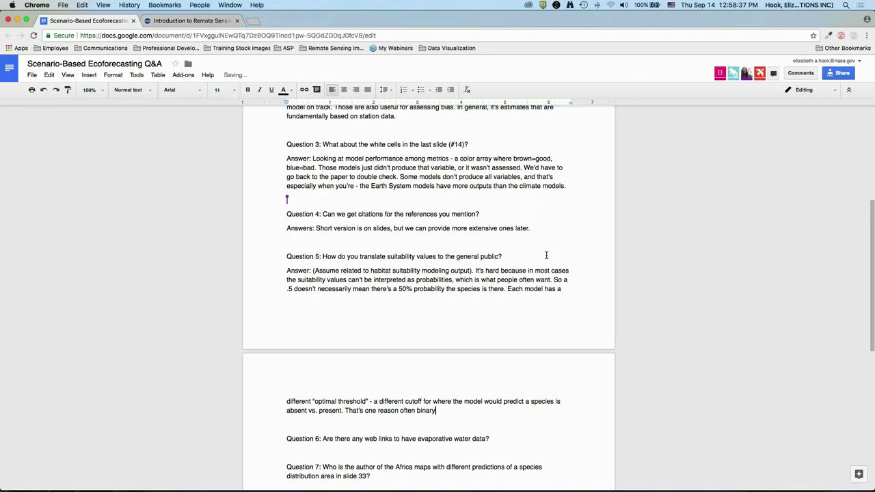
pyautogui.write(' maps are used instead. A model ')
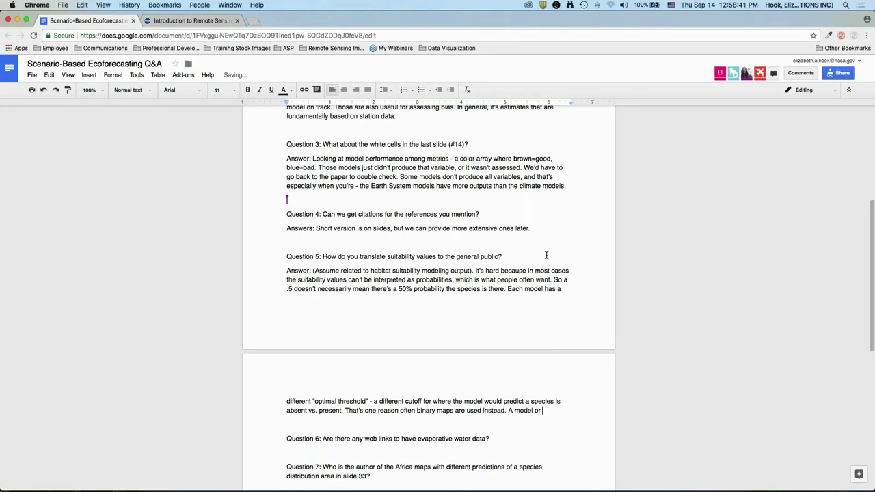
pyautogui.write('can conver')
pyautogui.write('t ')
pyautogui.write('these continuou')
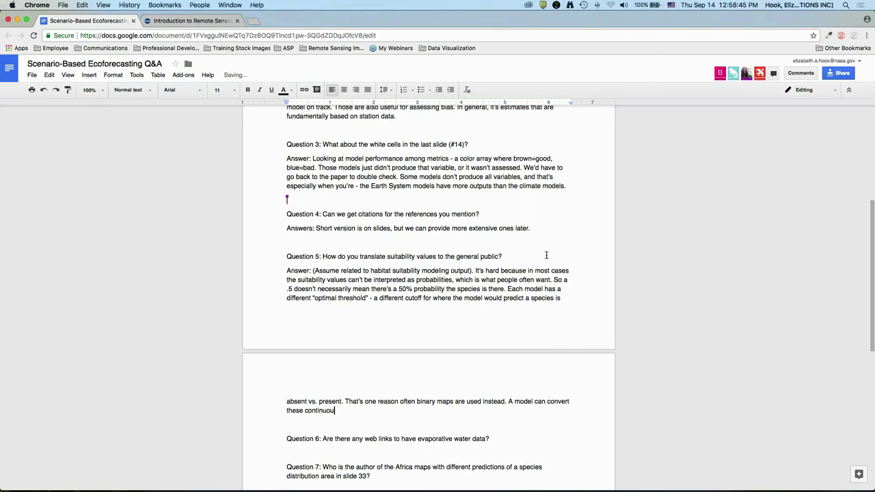
pyautogui.write('s suitability values to a binary map, which might ')
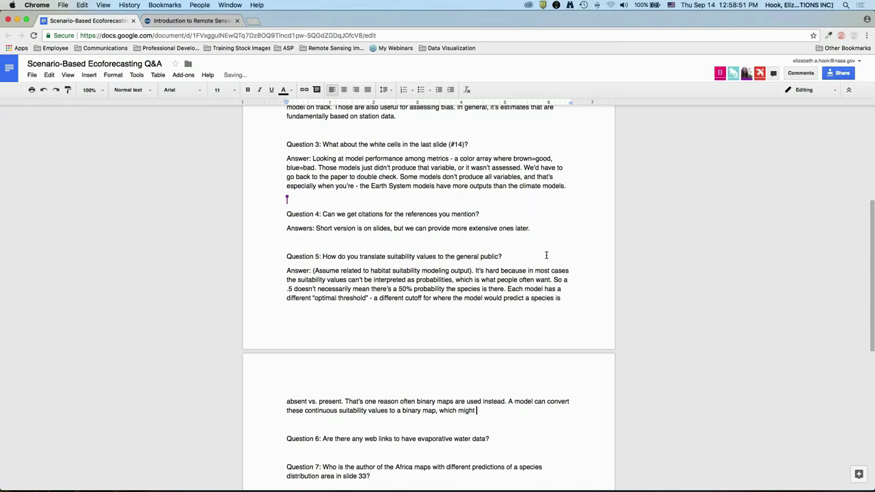
pyautogui.write('be easier to communicate. Another ')
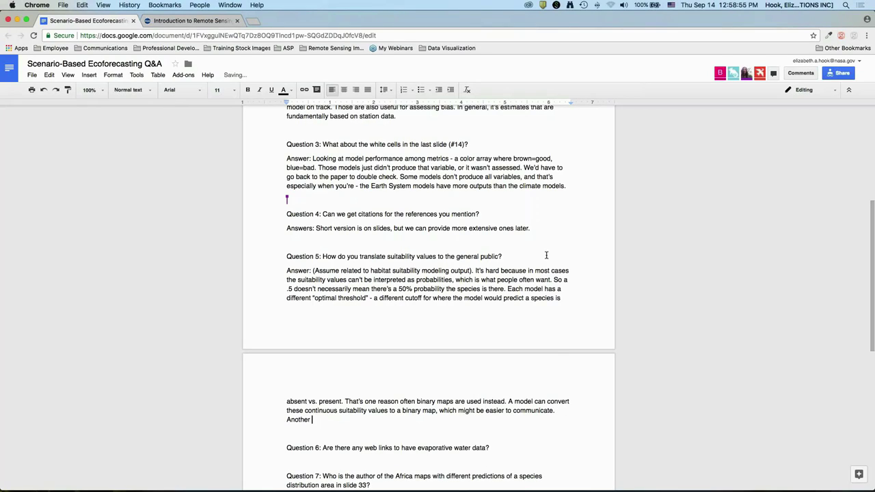
pyautogui.write('thing that we can do as modelers is assess')
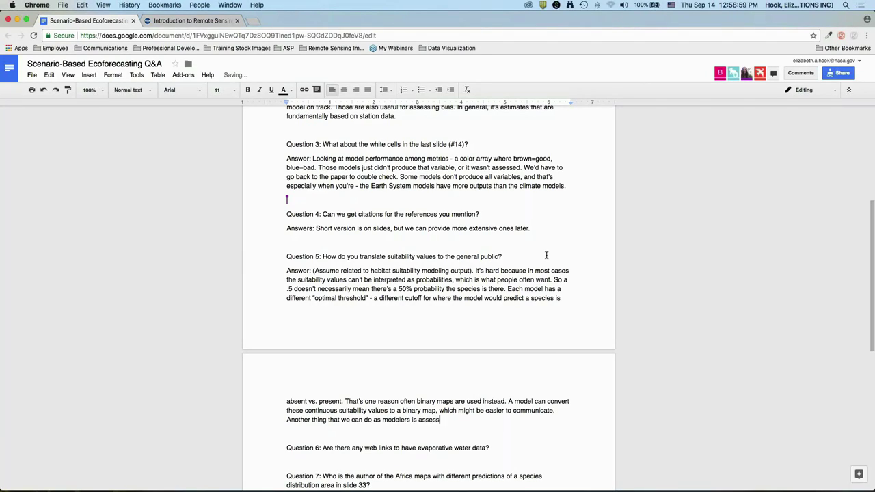
pyautogui.write(' what "calibration"')
pyautogui.write(' - it essentially')
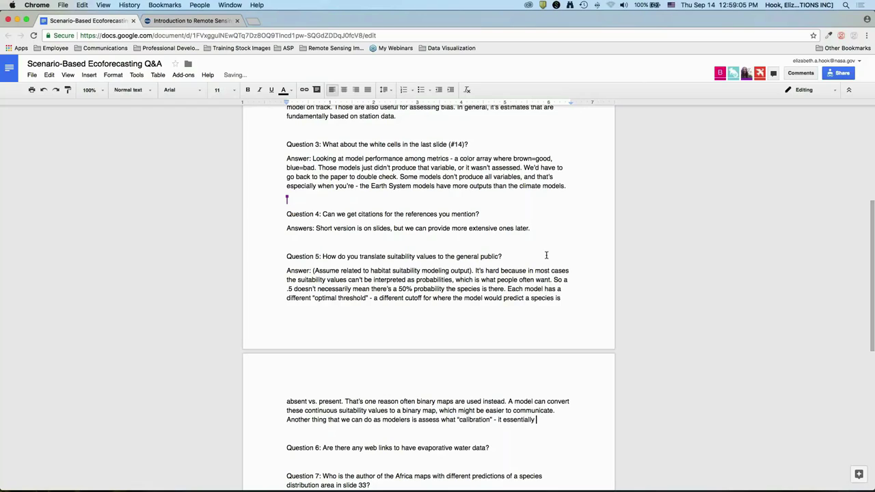
pyautogui.write(' asks how close a ')
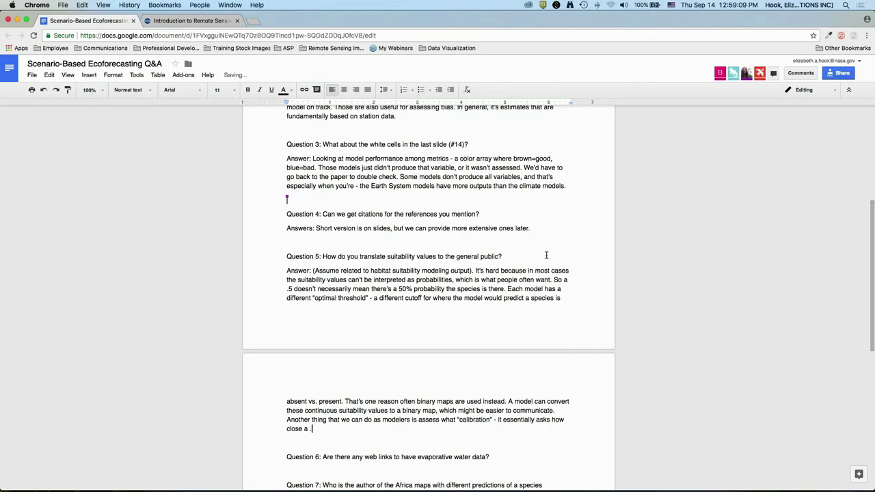
pyautogui.write(".5 is to meaning that there's a 5")
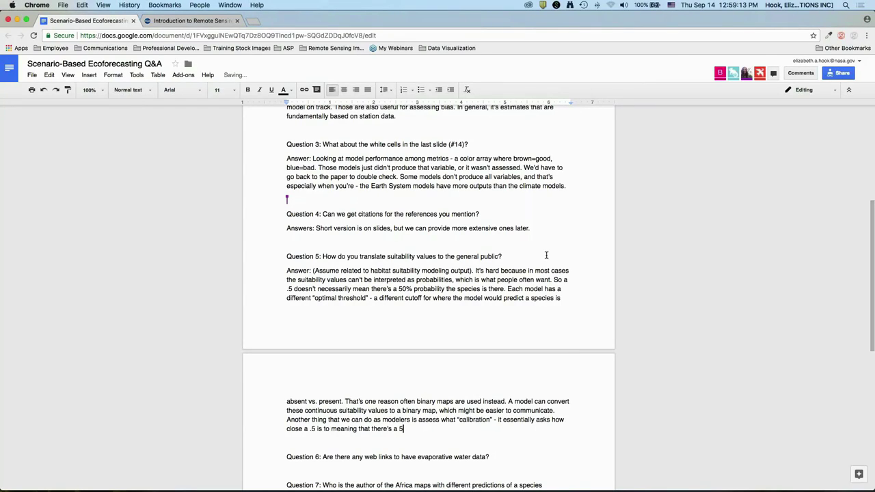
pyautogui.write("0% chance there's a species there. Or ")
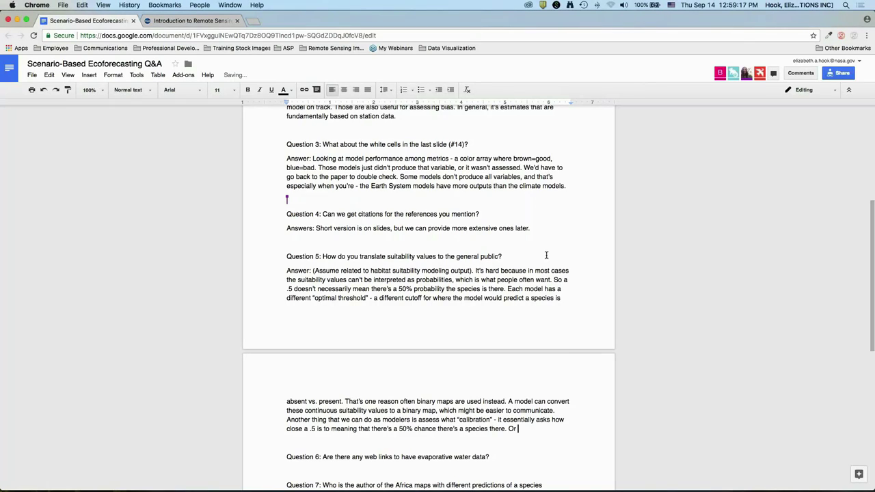
pyautogui.write(', in some cases, and for really common sp')
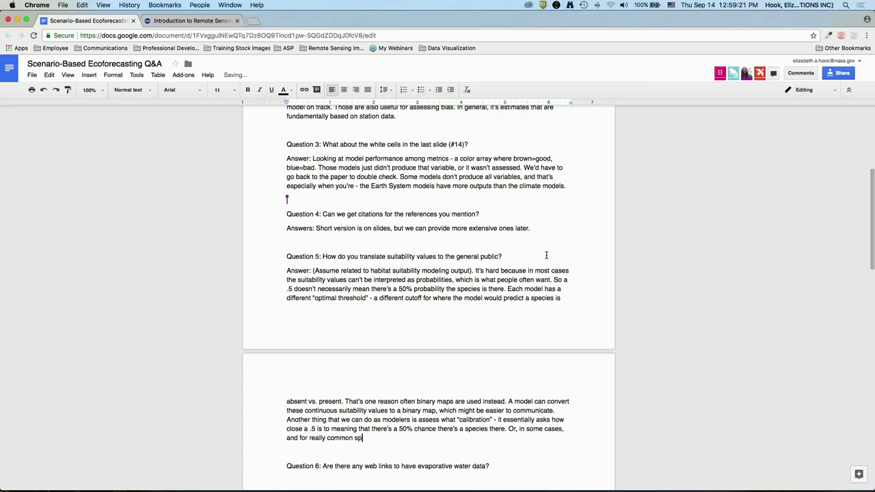
pyautogui.write('ecies, you see this more.')
pyautogui.write(' a .2 might be')
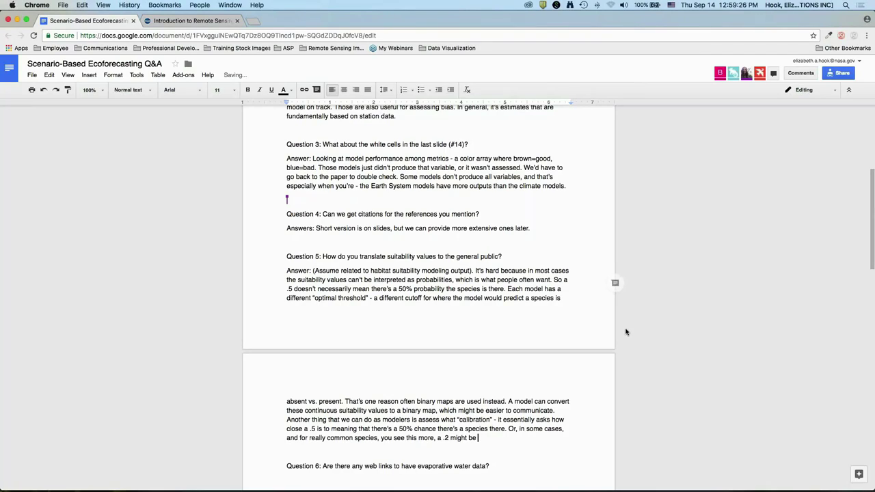
pyautogui.scroll(-1, 625, 332)
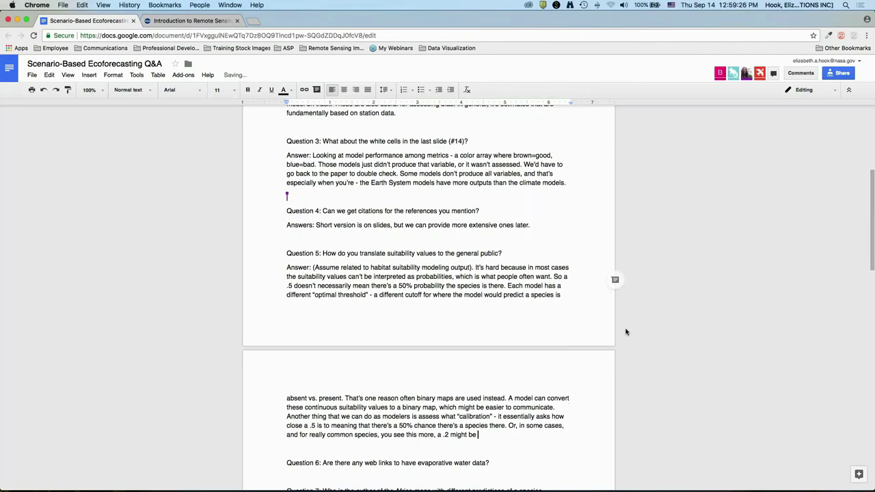
# Step: Continue Question 5's answer: thresholds can be far from 0.5 and must be communicated to wildlife and habitat managers
pyautogui.scroll(-3, 625, 332)
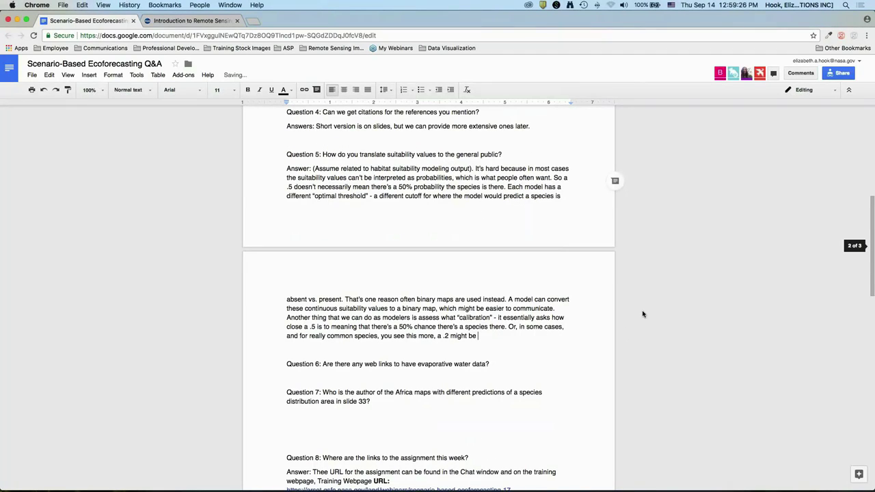
pyautogui.scroll(-1, 646, 308)
pyautogui.write('a high enough value')
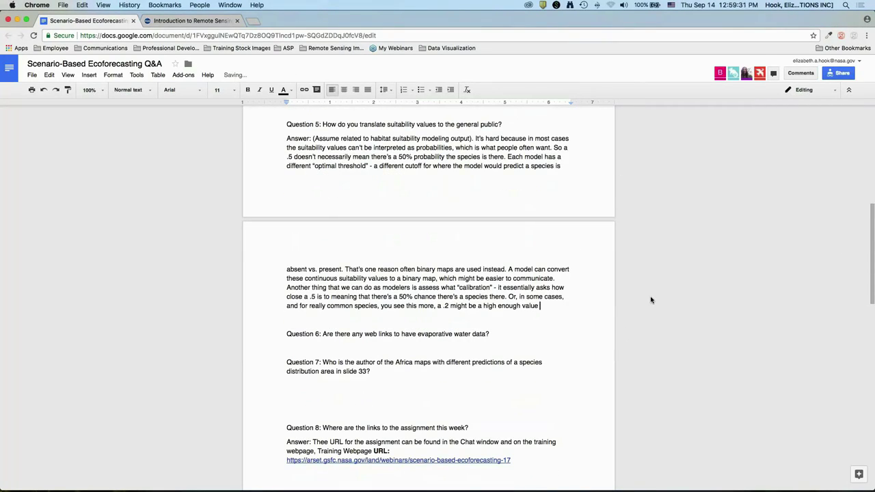
pyautogui.write(' for the species')
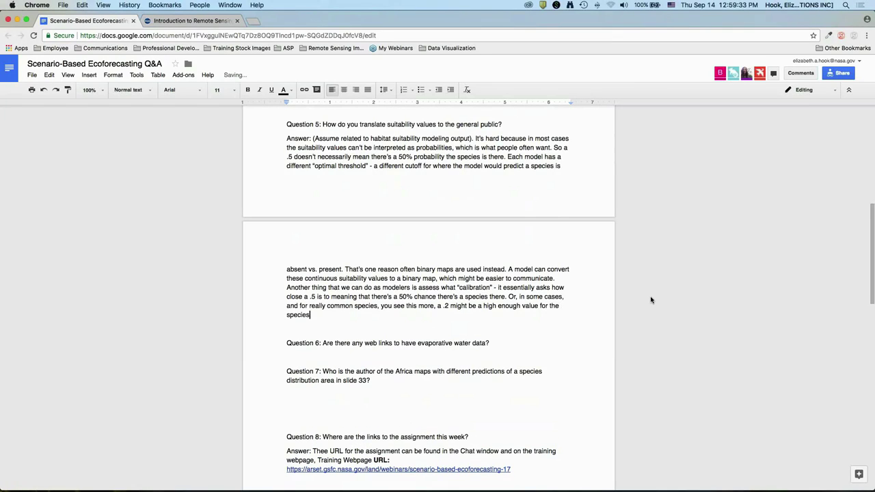
pyautogui.write(' to be')
pyautogui.press('BackSpace')
pyautogui.write('to be there. It can be quite off from .5. This k')
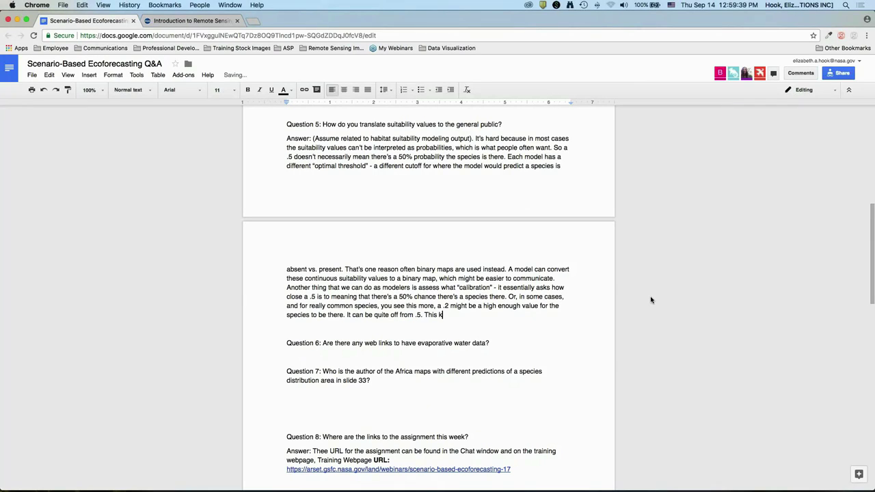
pyautogui.write('ind of communication is hard - it')
pyautogui.write(' reality these ')
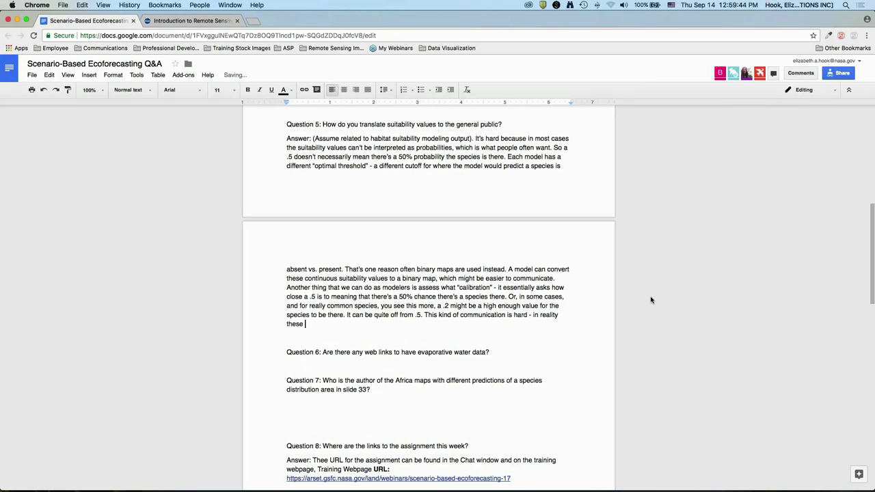
pyautogui.write('suitability metrics also need to n')
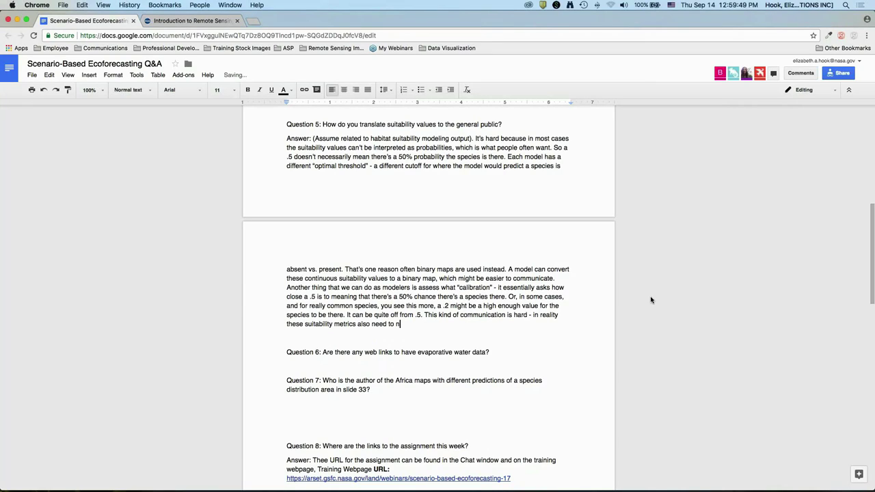
pyautogui.press('BackSpace')
pyautogui.write('be comunicated to managers of resource')
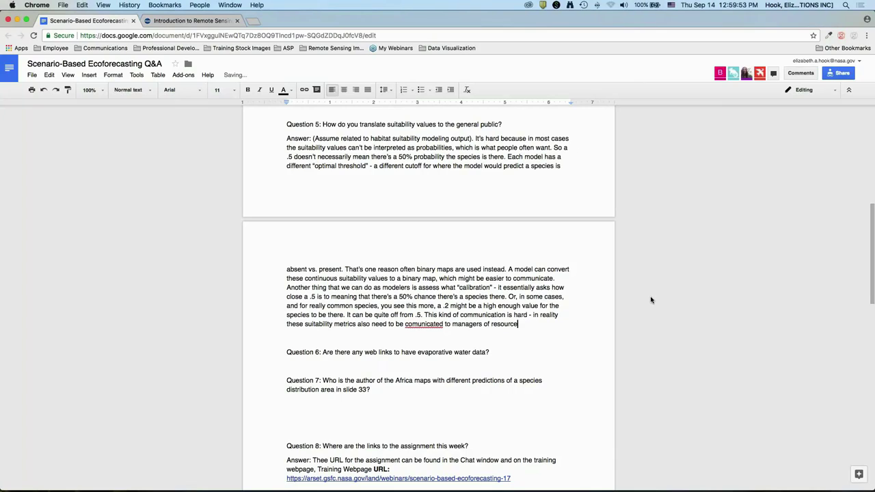
pyautogui.write('s.')
pyautogui.press('BackSpace')
pyautogui.write(', of wildlife and habitat managers.')
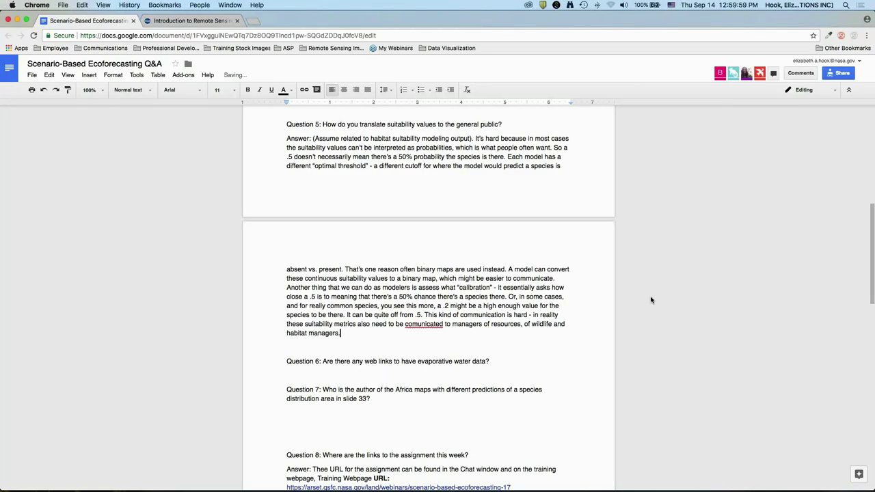
pyautogui.write(' Luckily, these ')
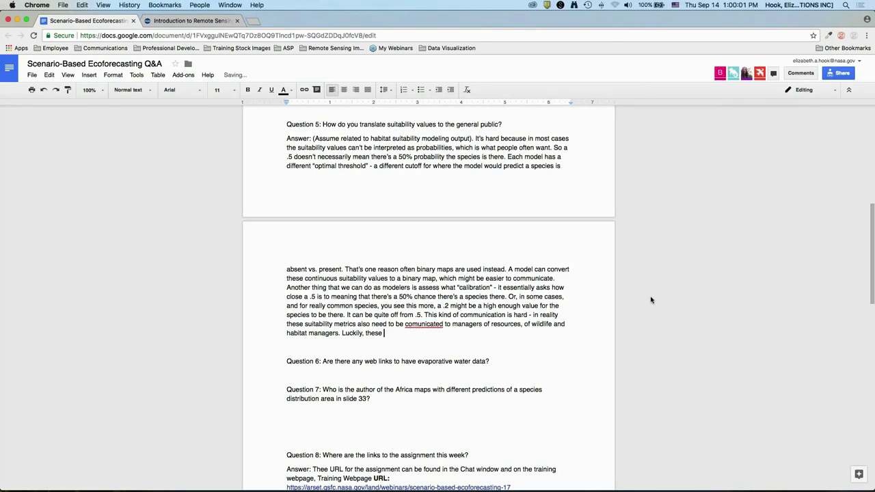
pyautogui.write('are relatively common tools. Neverth')
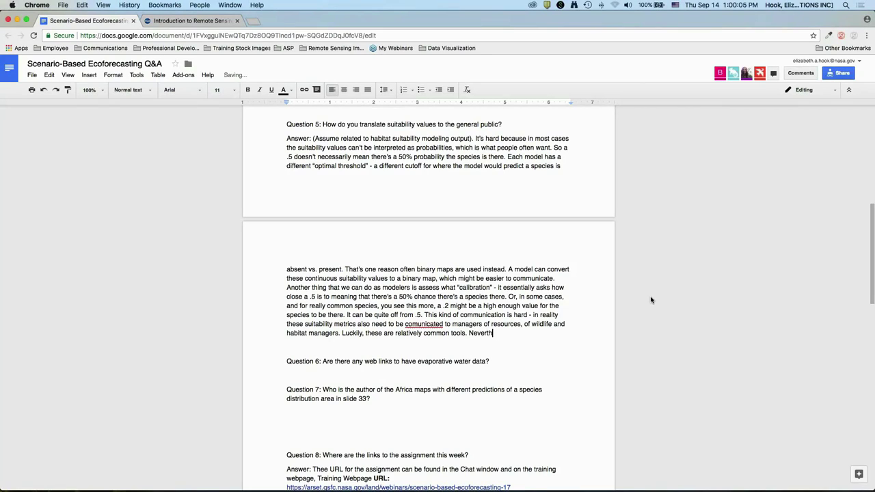
pyautogui.write("eless, we don't want to assu")
pyautogui.write('me people are')
pyautogui.write(' in')
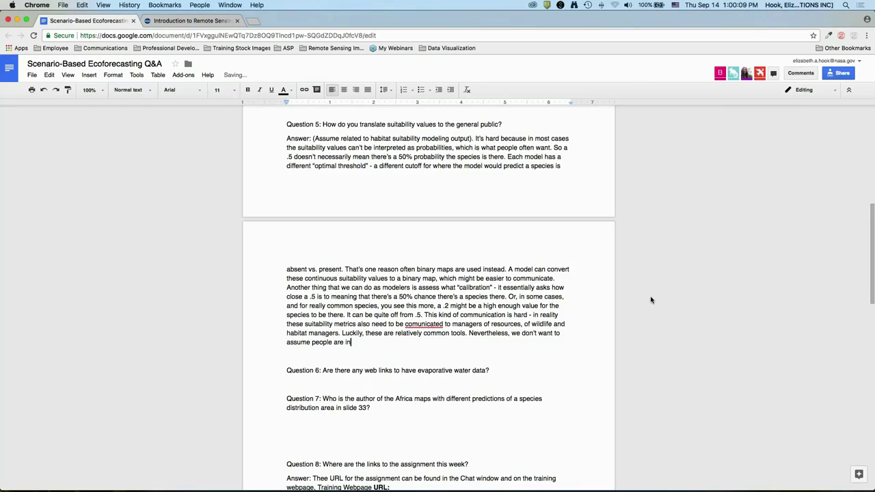
pyautogui.write('terpreting these suitability values correc')
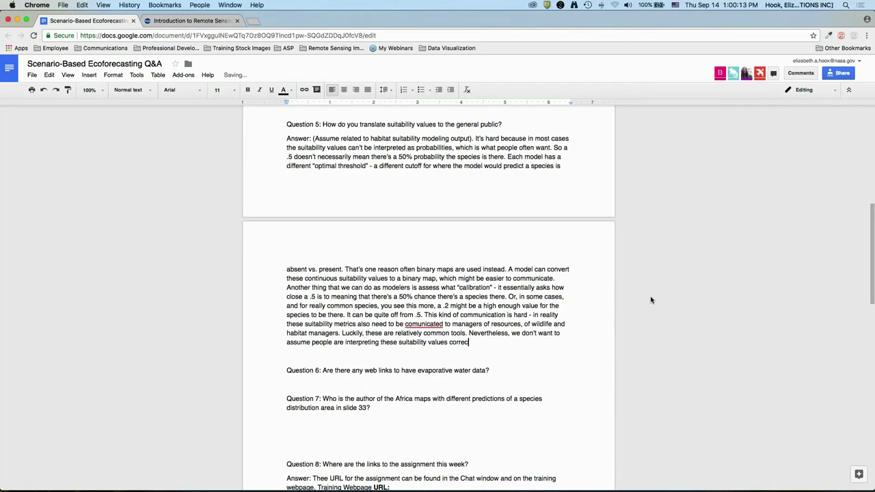
pyautogui.write("tly. It's common to want to consider them a p")
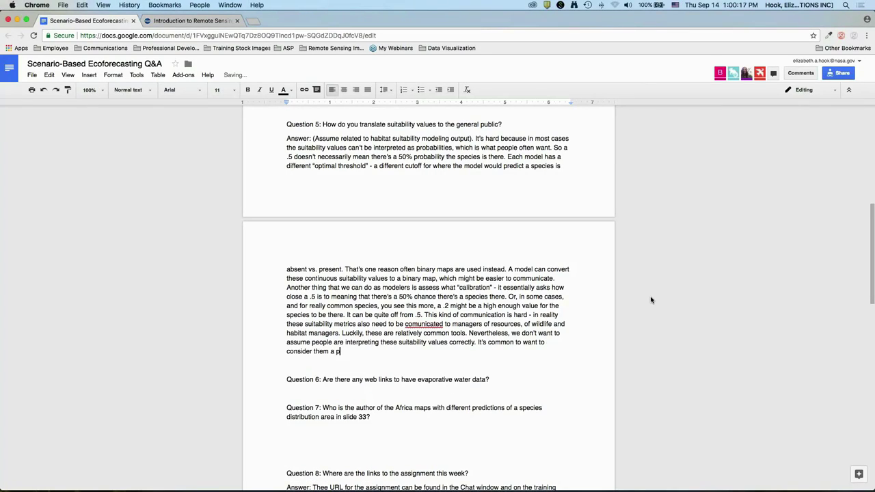
pyautogui.write("robability when they're not.")
# Step: Start Question 6's answer describing the two main evapotranspiration products: potential and actual evapotranspiration
pyautogui.press('Down')
pyautogui.press('Down')
pyautogui.press('Down')
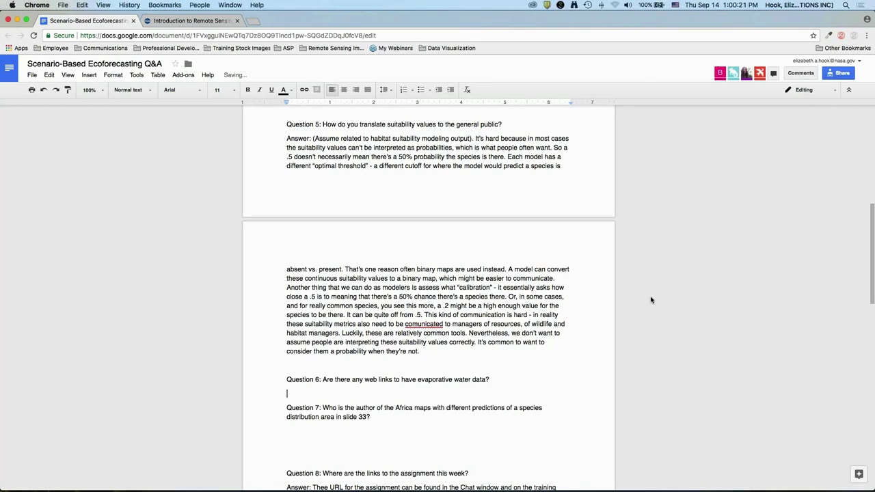
pyautogui.press('Return')
pyautogui.press('Up')
pyautogui.write('An')
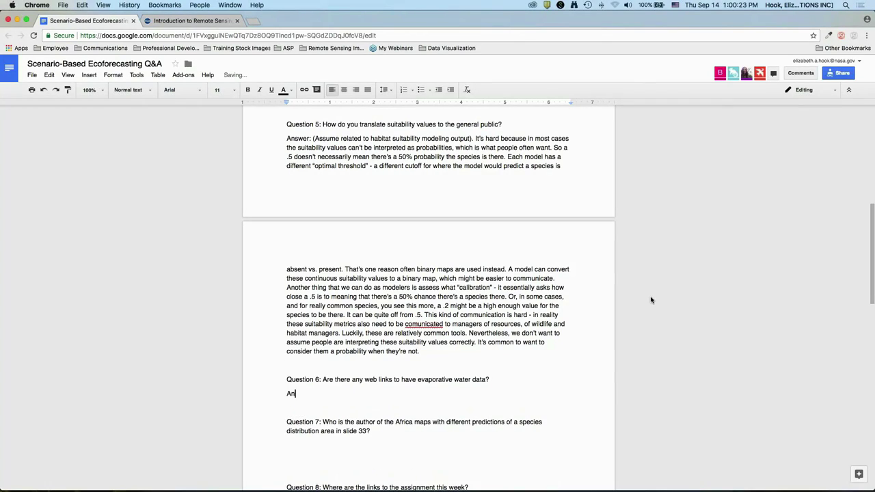
pyautogui.write('swer: Yes - there are 2 different "am')
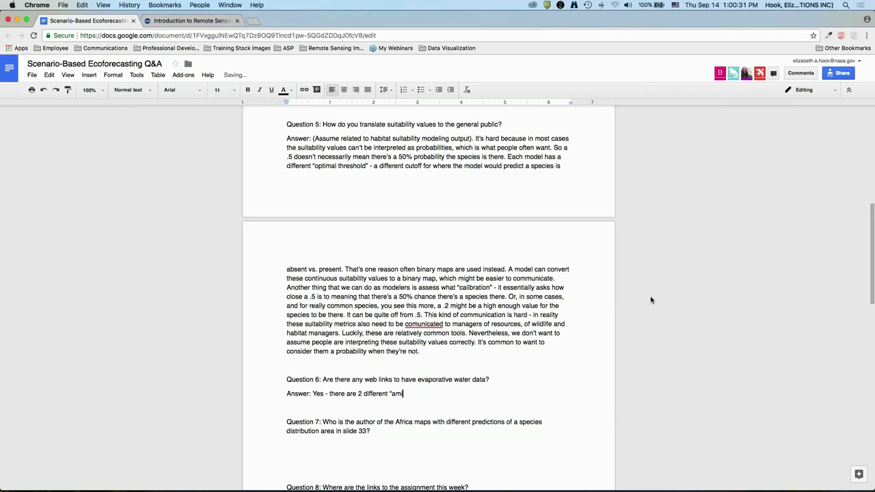
pyautogui.press('BackSpace')
pyautogui.press('BackSpace')
pyautogui.write('main" types of products relating to e')
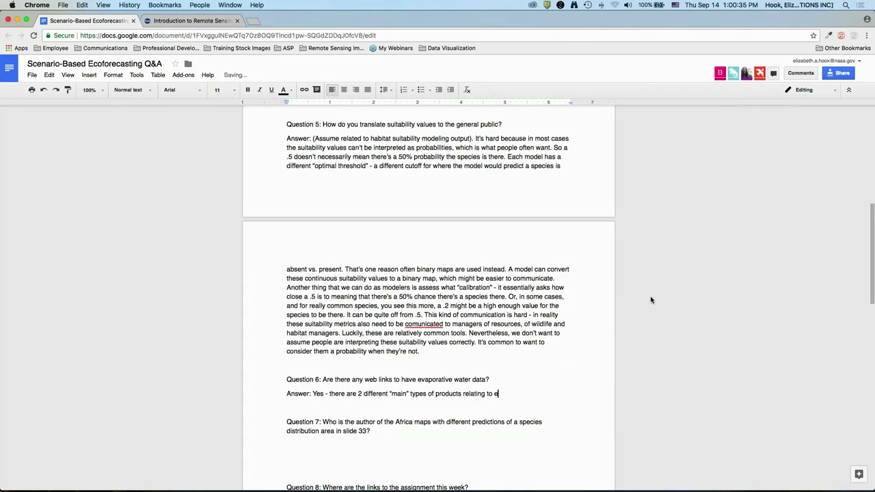
pyautogui.write('vapotranspiration. One is pot')
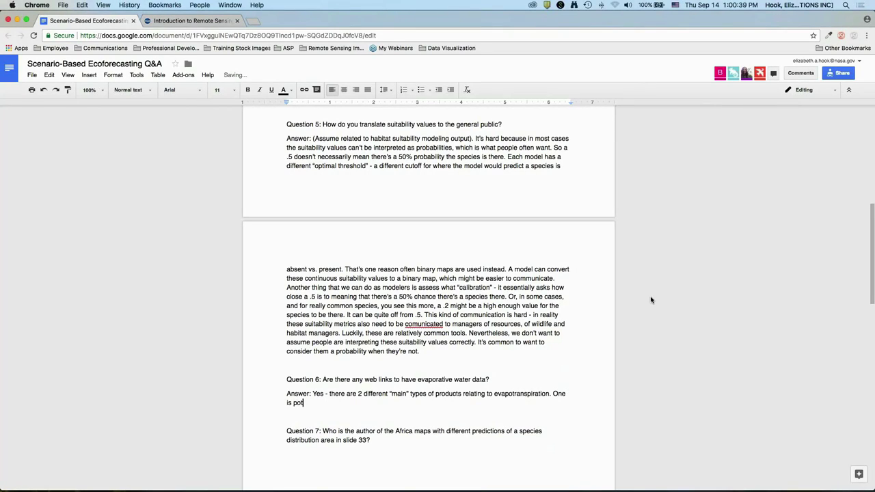
pyautogui.write('ential evapotranspiration - evaporat')
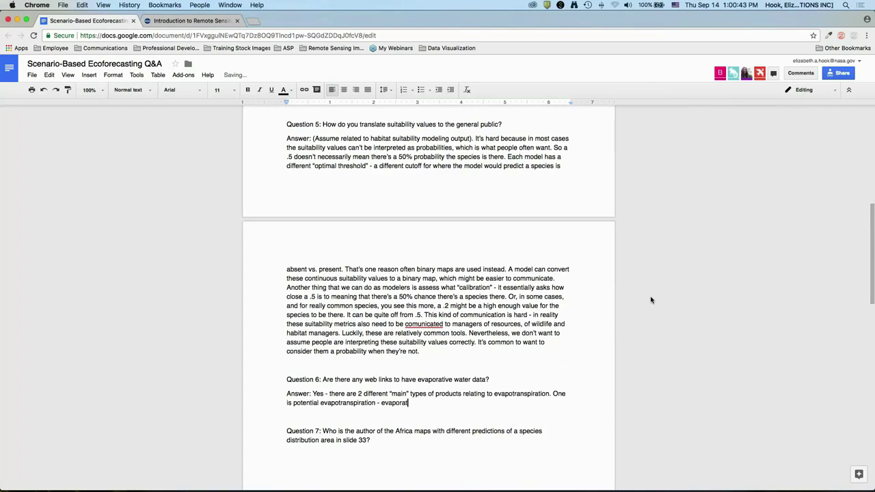
pyautogui.write("ive demand - that's a function of the ")
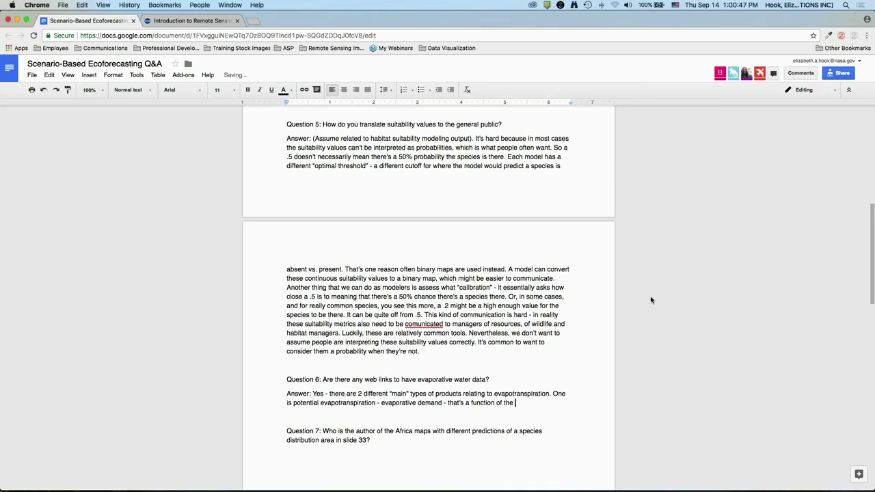
pyautogui.write('climate and weather.')
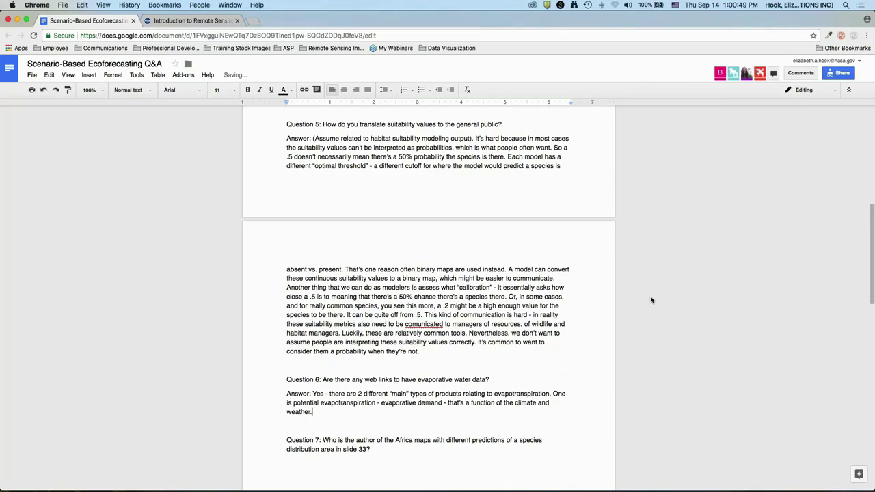
pyautogui.press('BackSpace')
pyautogui.write('. So how much water does the system want to su')
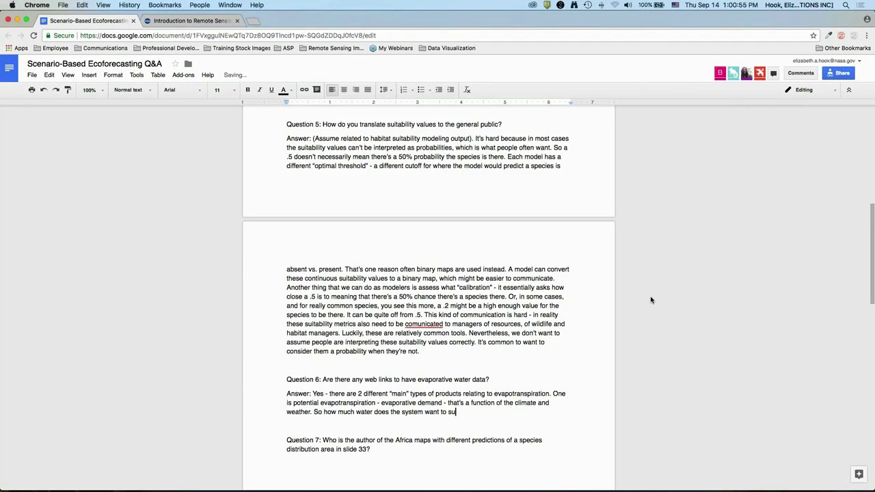
pyautogui.write('ck from the Ear')
pyautogui.write("th. There's actual evaporat")
pyautogui.write('ive amount')
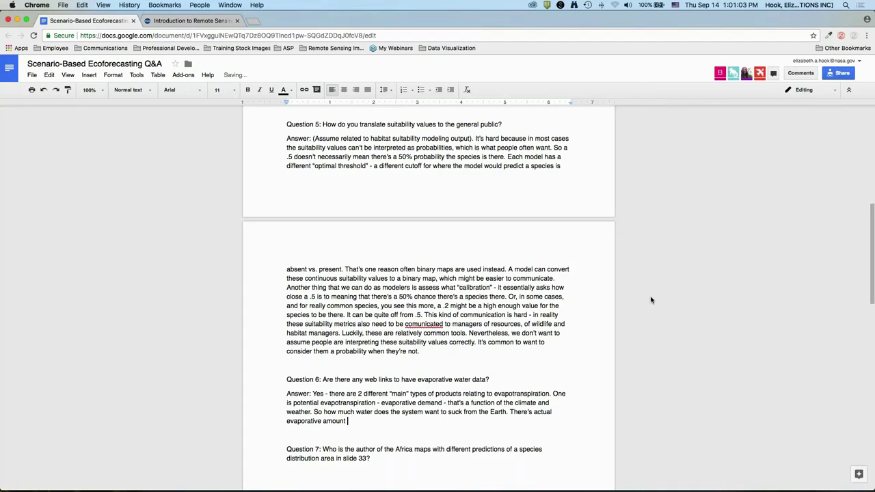
pyautogui.write(' - the actual evapotranspiration - that')
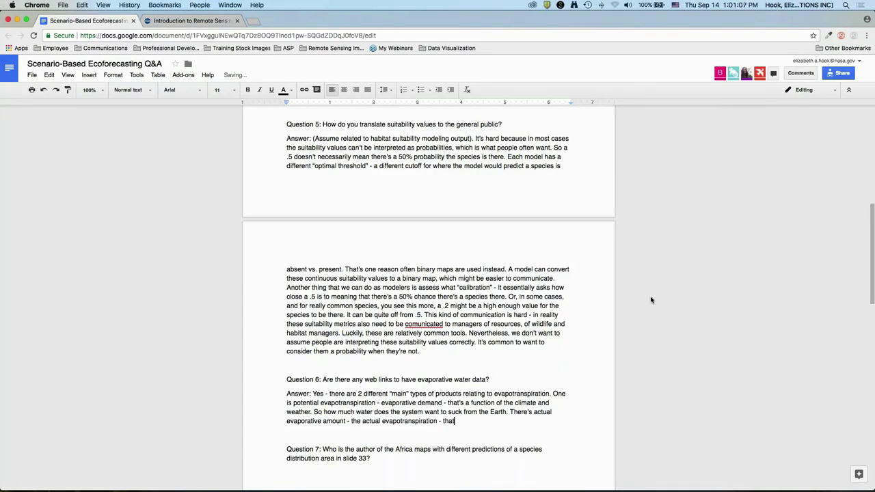
pyautogui.write("'s something that can be derived by ")
pyautogui.write('remote sensi')
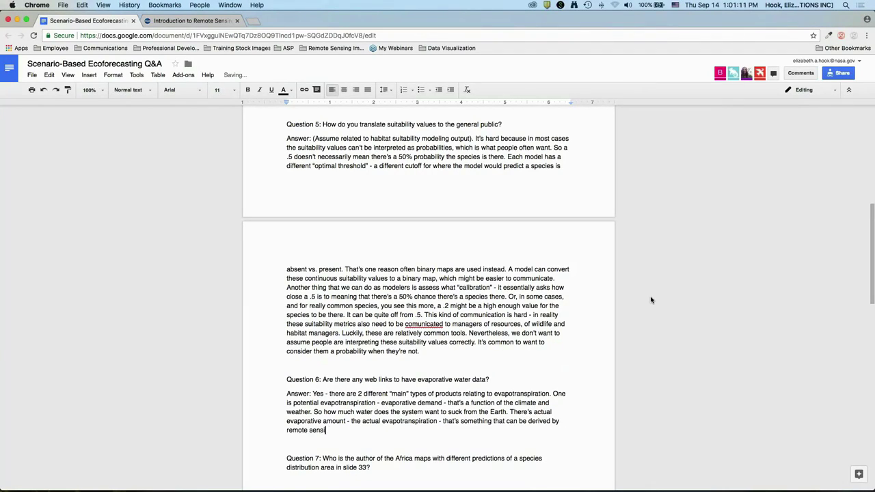
# Step: Extend the answer with climate model outputs, the SSEBop product and hot desert floors, ending at the remote sensing/climate interface
pyautogui.write("methhods. It's also an output from climate")
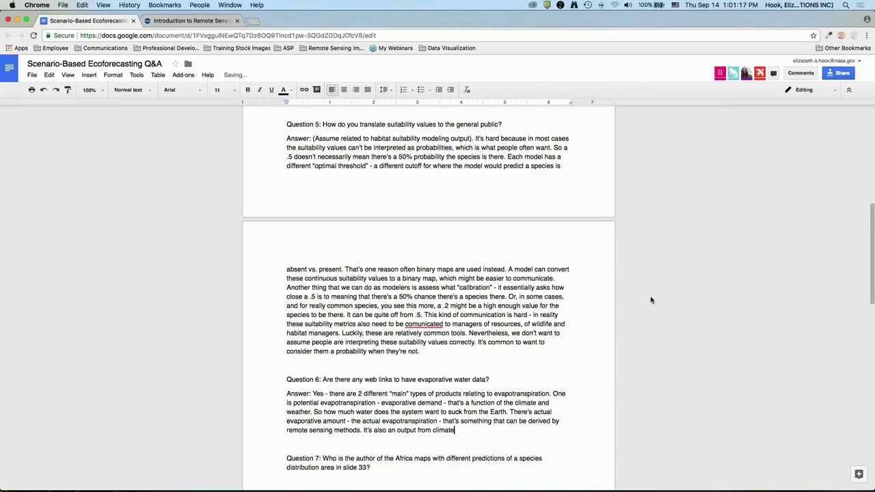
pyautogui.write(" models. It's typically used for the historical ")
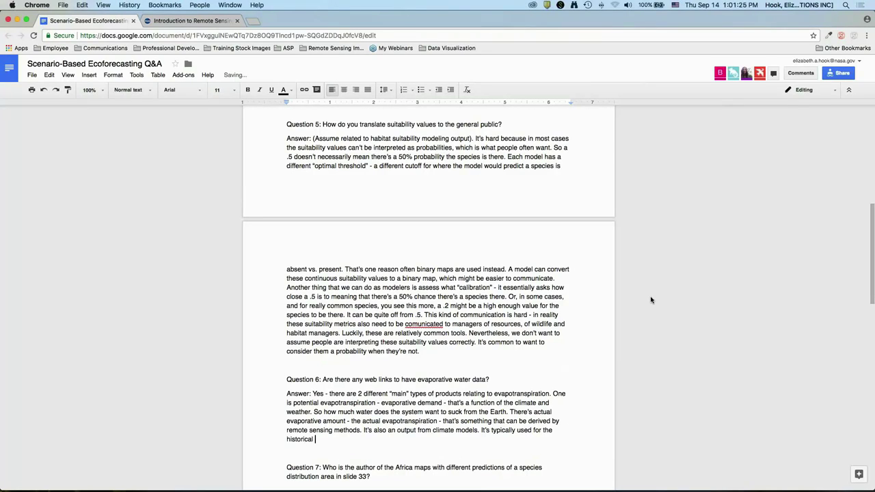
pyautogui.write("period. There's one product produced b")
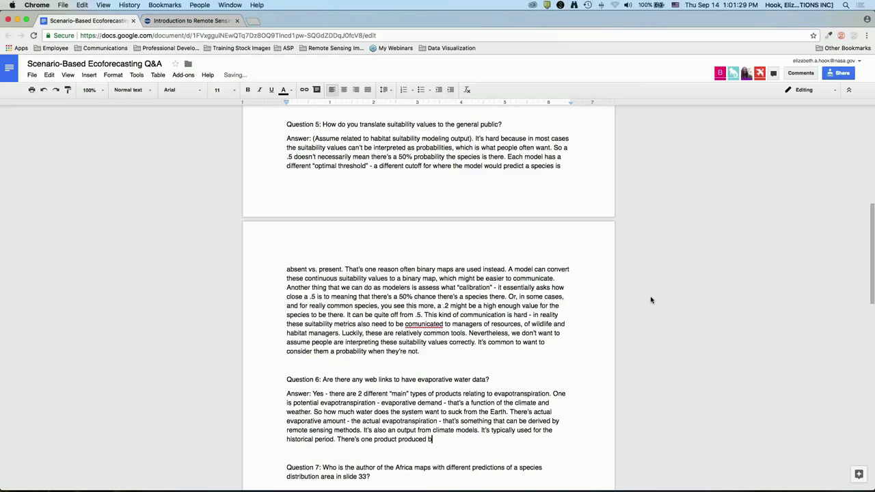
pyautogui.write('y Gabriel Sinai, who works with No')
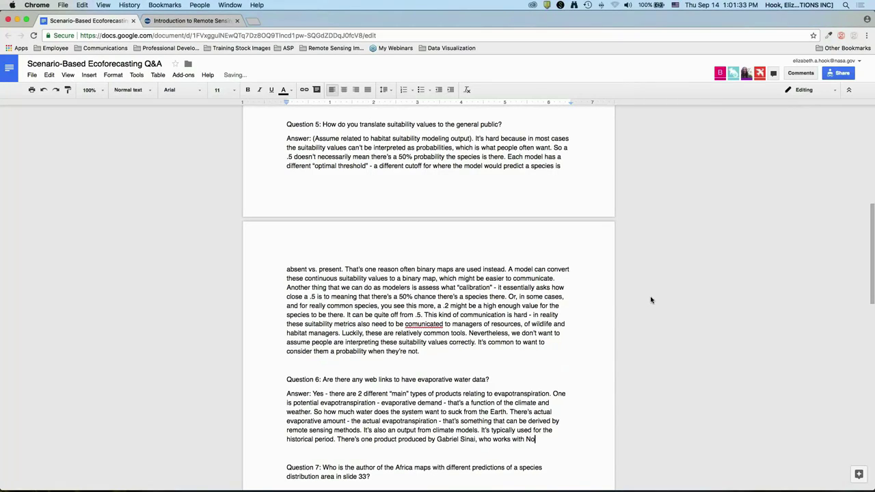
pyautogui.write('rth Central Cl')
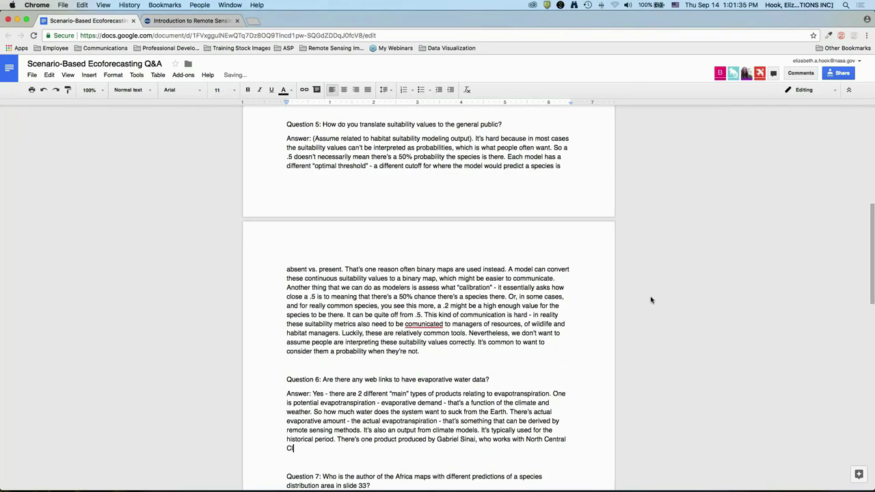
pyautogui.write('imate Center, SSEBop')
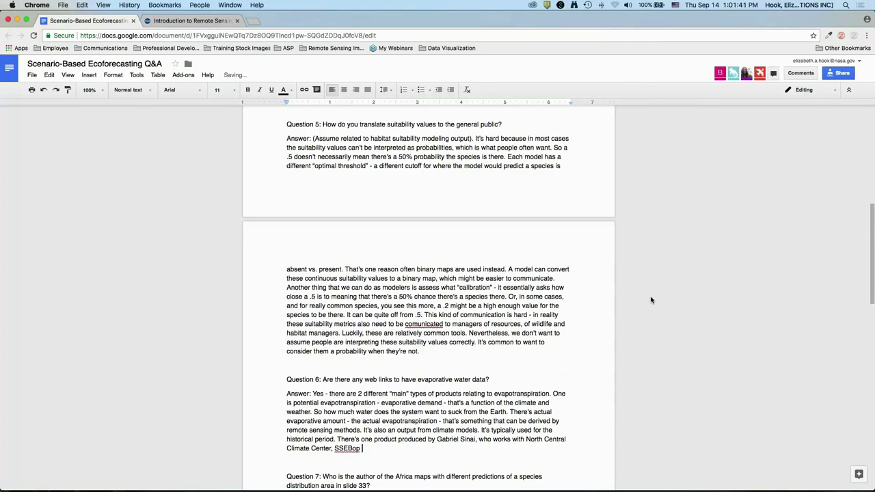
pyautogui.press('BackSpace')
pyautogui.write('. That basically uses - it assumes that evaporation')
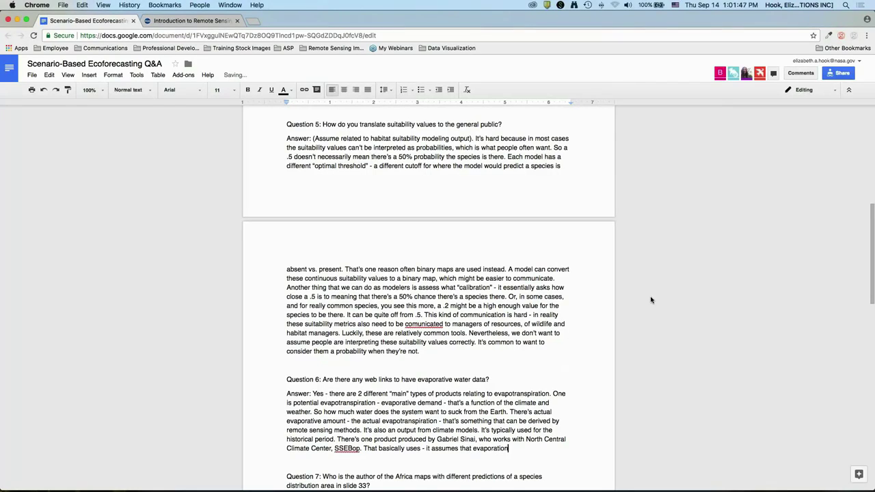
pyautogui.write(' cools the Earth. which we know it d')
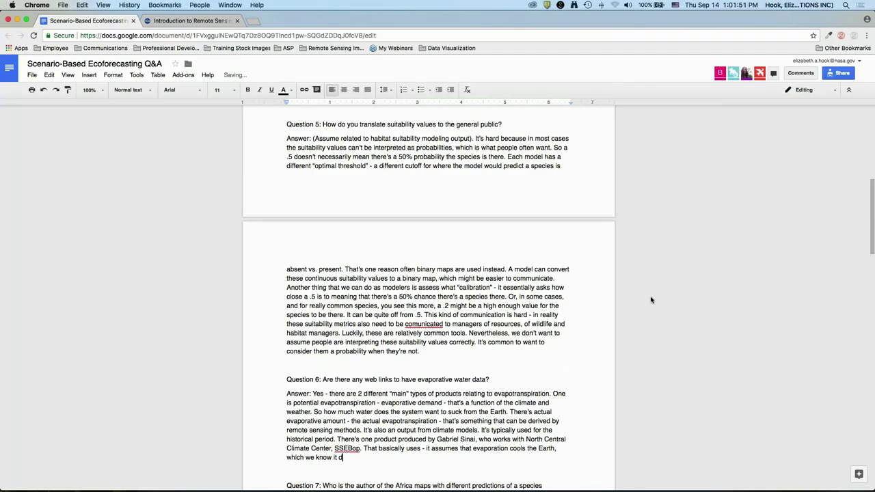
pyautogui.write('oes, and transpiration as well. The difference bet')
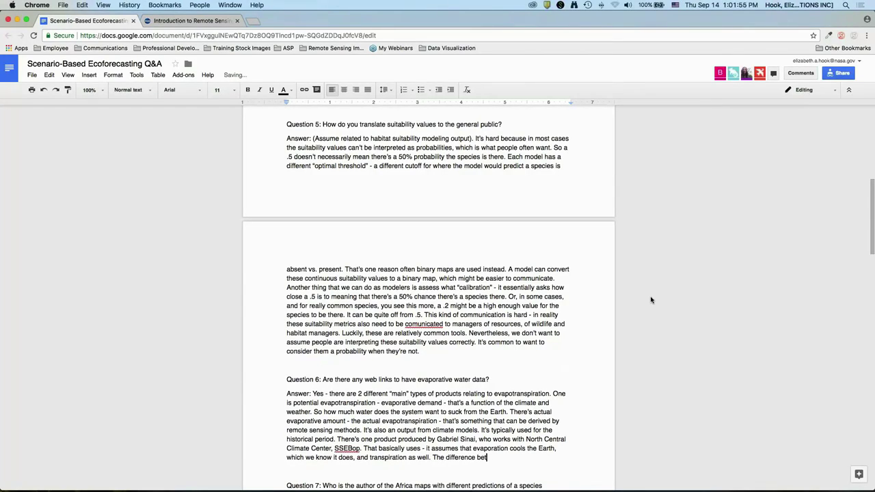
pyautogui.write('ween land surface temperature and air')
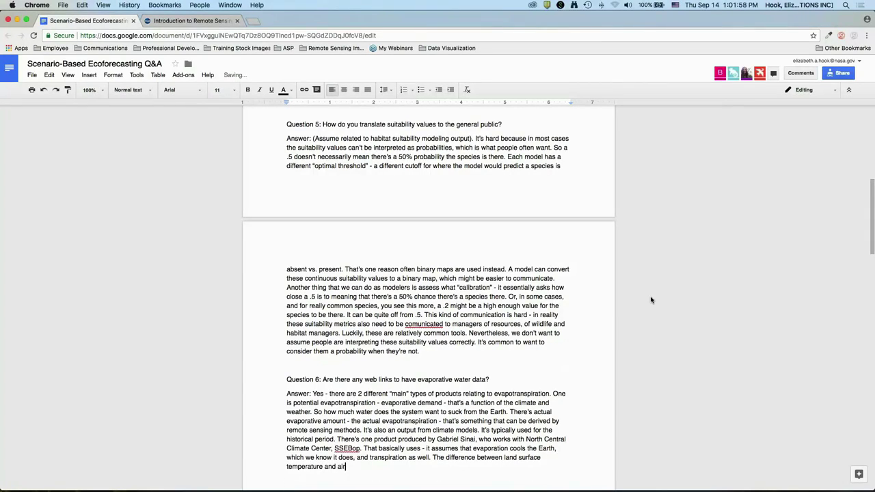
pyautogui.write(' surface temperau')
pyautogui.write('ure will be less if ther')
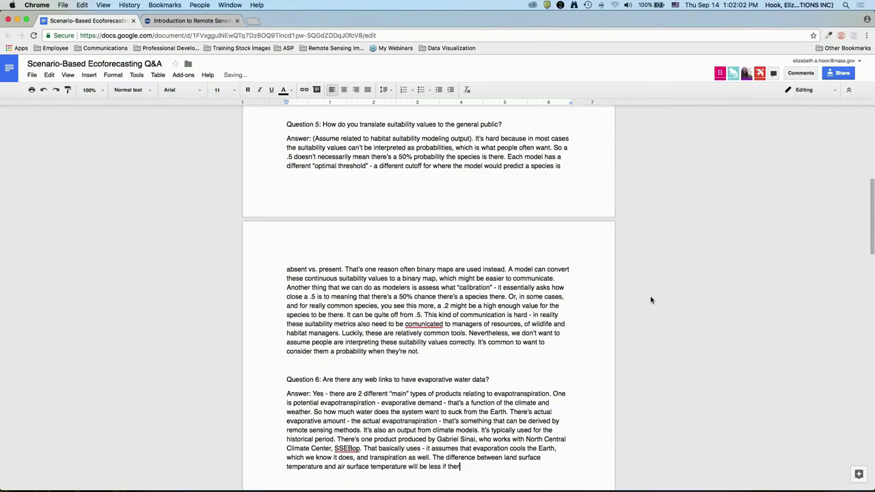
pyautogui.write("e's a lot of evaporation going on. When you ")
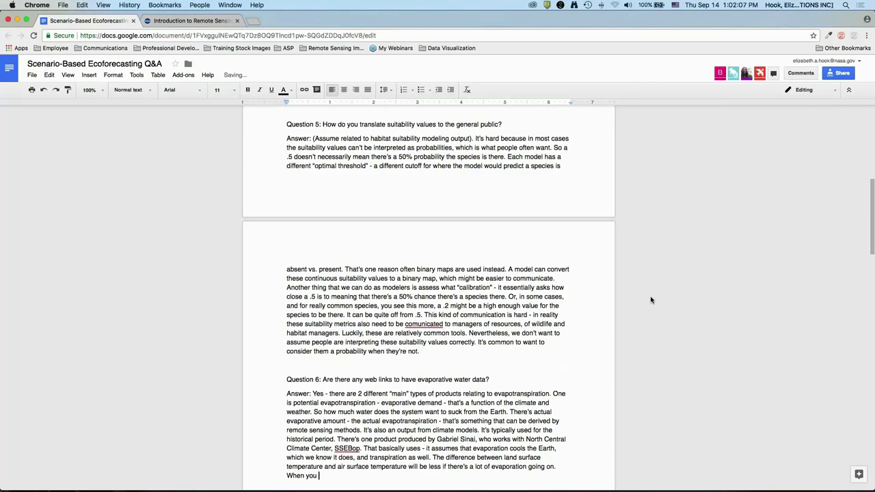
pyautogui.write("have a dry place, i.e. there's no water to evaporate.")
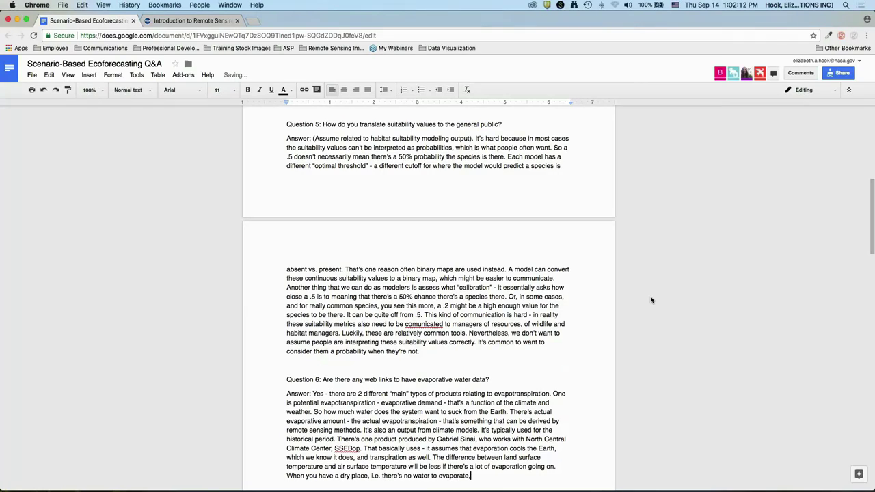
pyautogui.press('BackSpace')
pyautogui.write(', we know those surfaces heat up')
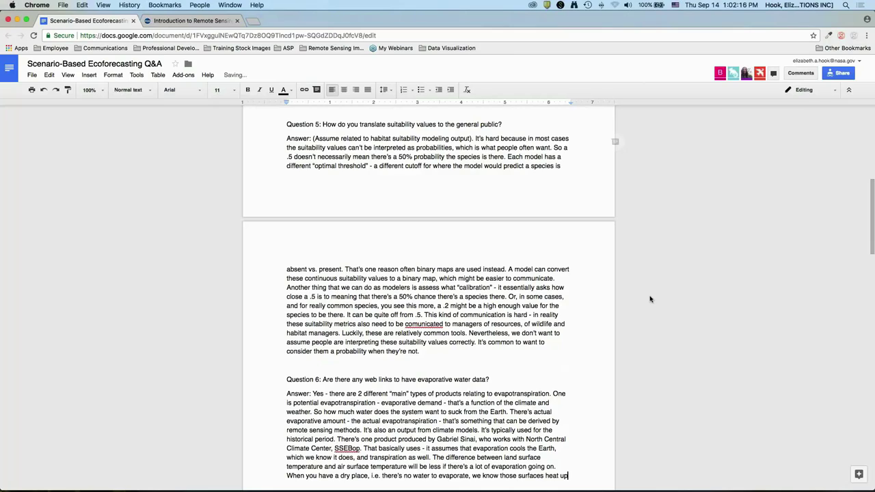
pyautogui.scroll(-1, 650, 300)
pyautogui.write('up')
pyautogui.scroll(-5, 650, 300)
pyautogui.write(". THat's why ")
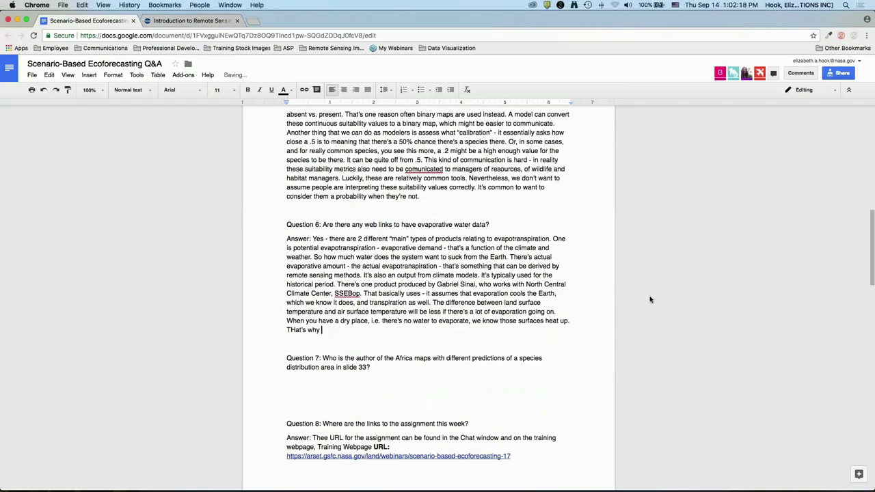
pyautogui.write('a desert floor can be very hot - ')
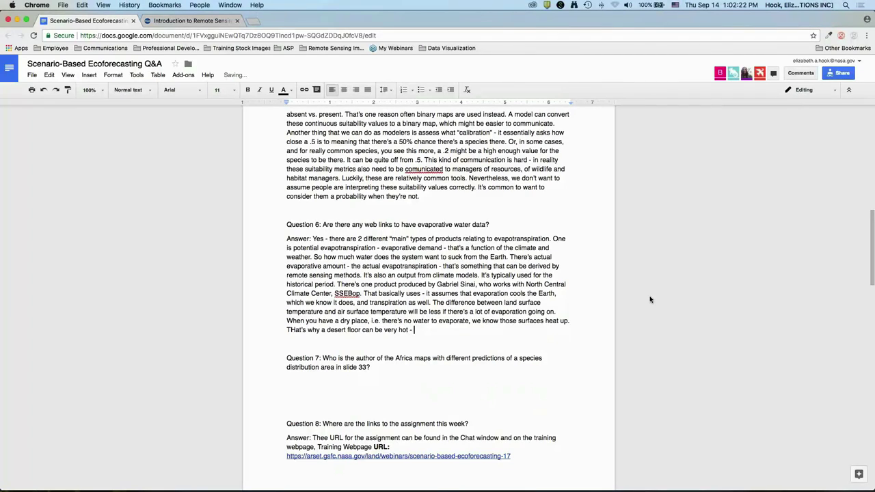
pyautogui.write("there's no water to evaporati")
pyautogui.press('BackSpace')
pyautogui.write("e. It's a")
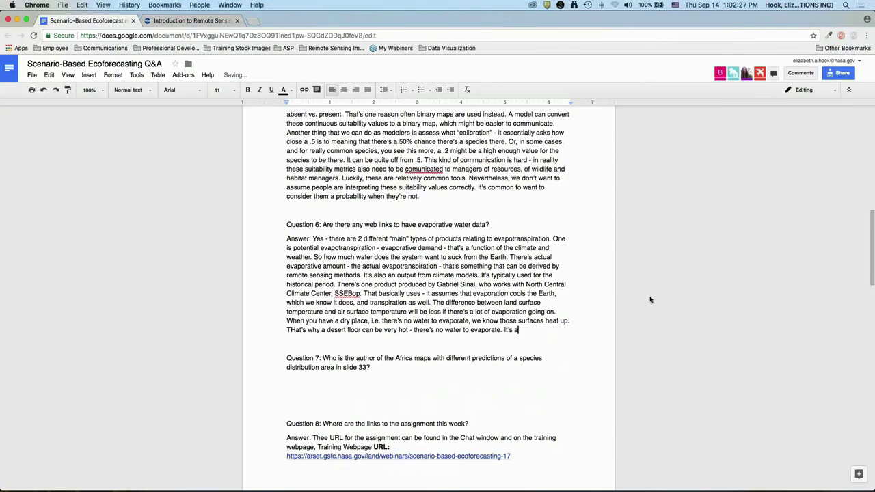
pyautogui.write(' great question and lies at the interf')
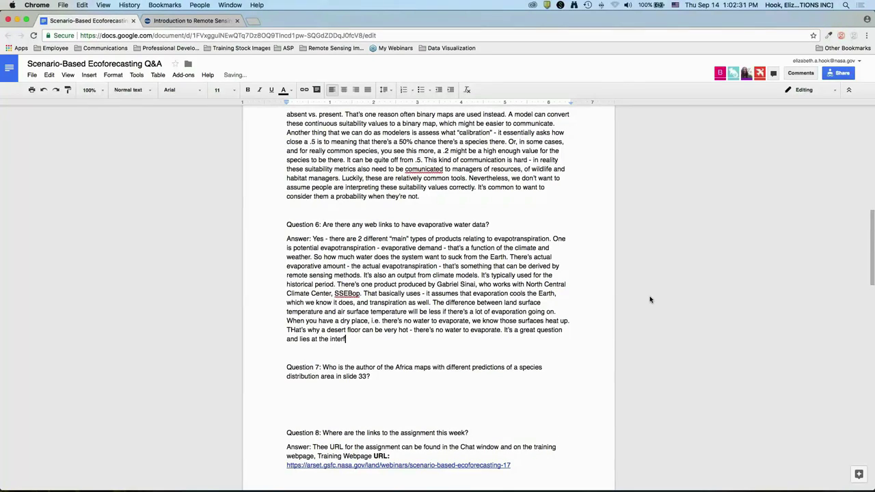
pyautogui.write('ace of remote sensing/climate.')
# Step: Add the line 'There's also a recorded ARSET webinar on soil moisture and evapotranspiration!' after Question 6's answer
pyautogui.press('Return')
pyautogui.write("There's also ar ecor")
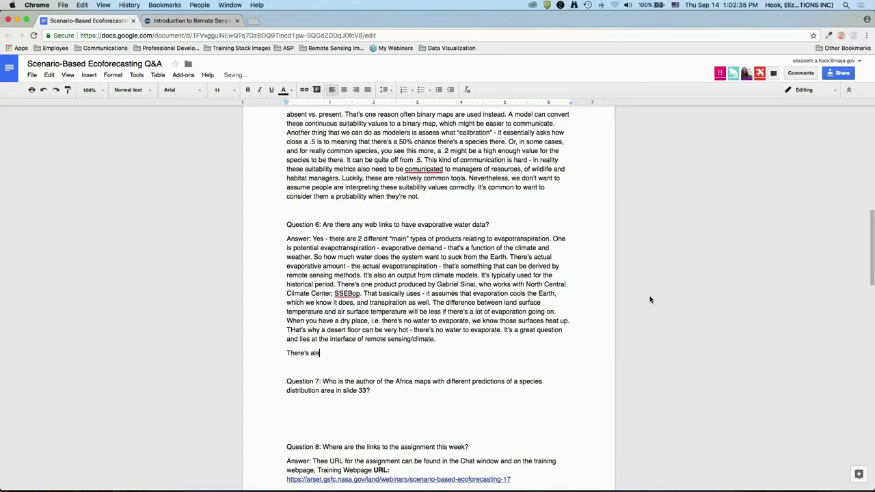
pyautogui.press('BackSpace')
pyautogui.press('BackSpace')
pyautogui.press('BackSpace')
pyautogui.press('BackSpace')
pyautogui.press('BackSpace')
pyautogui.press('BackSpace')
pyautogui.write('recorded ARSET webinar on soil moisture ')
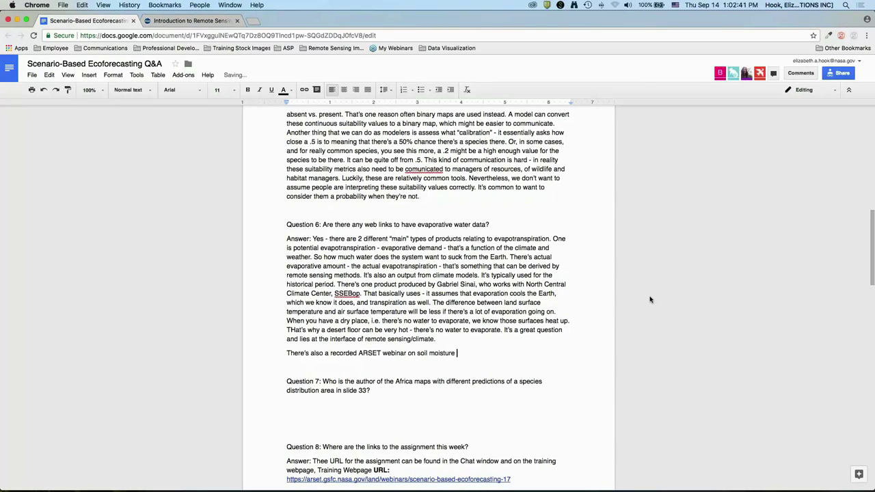
pyautogui.write('and evapotranspiration!')
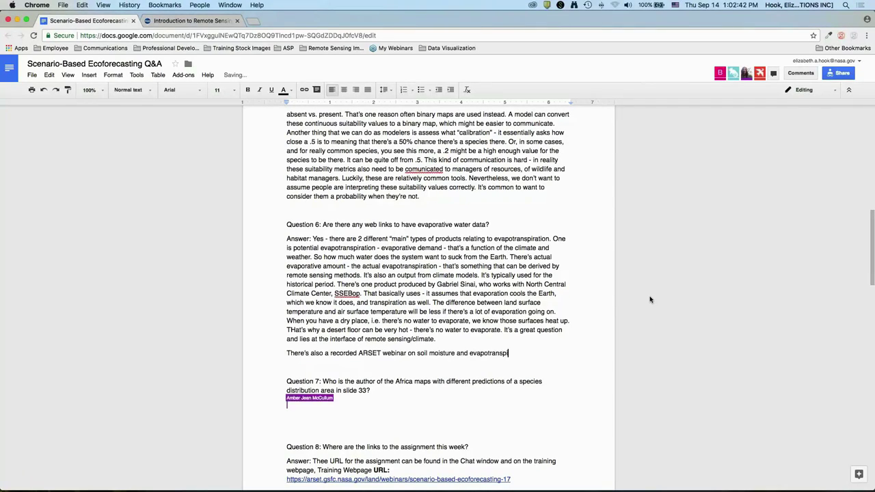
# Step: Start an 'Answer' line below Question 7
pyautogui.press('Down')
pyautogui.press('Down')
pyautogui.press('Down')
pyautogui.press('Return')
pyautogui.write('Answer:')
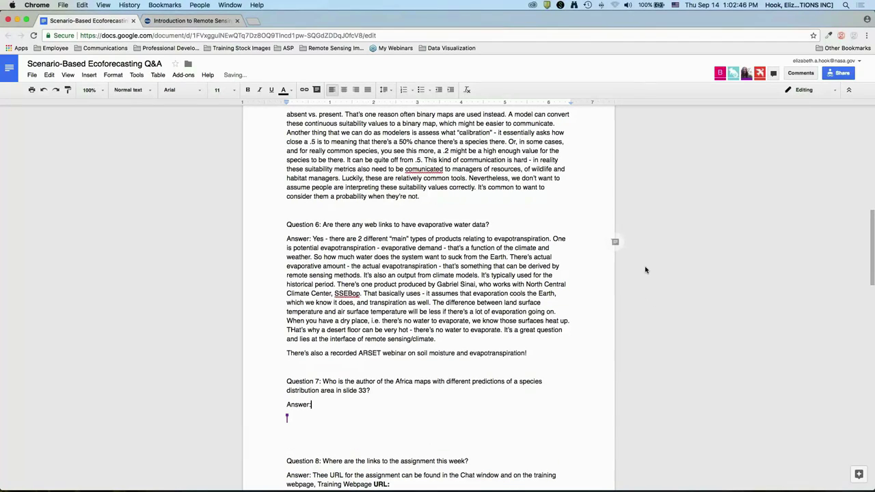
# Step: Begin Question 7's answer citing a 2007 journal paper by the author, with '(sp?)' after the name
pyautogui.scroll(-1, 645, 270)
pyautogui.scroll(-5, 643, 272)
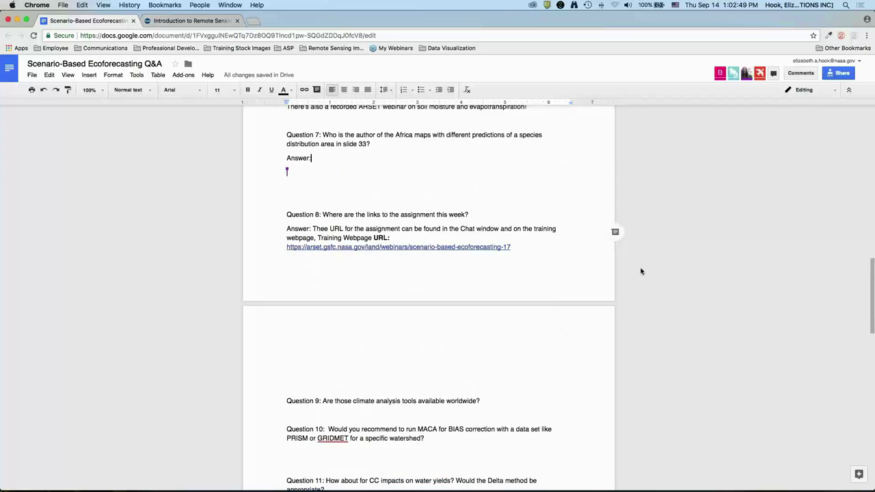
pyautogui.scroll(2, 642, 250)
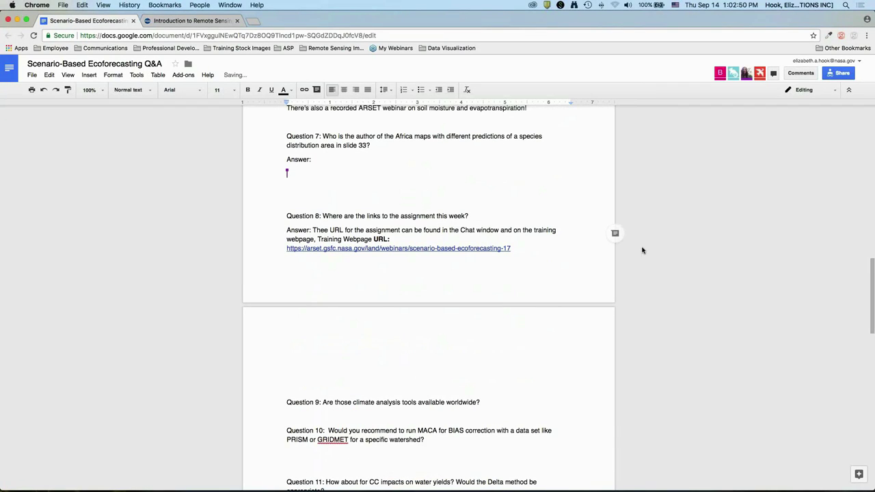
pyautogui.click(533, 216)
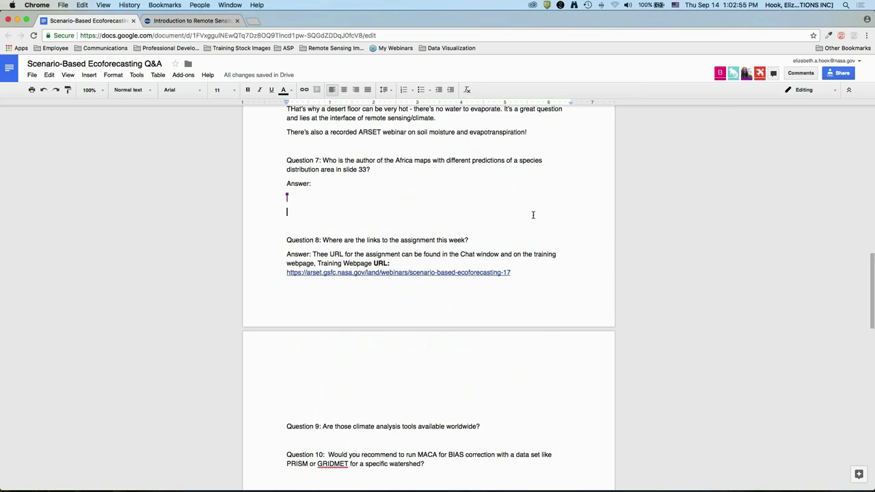
pyautogui.press('BackSpace')
pyautogui.press('BackSpace')
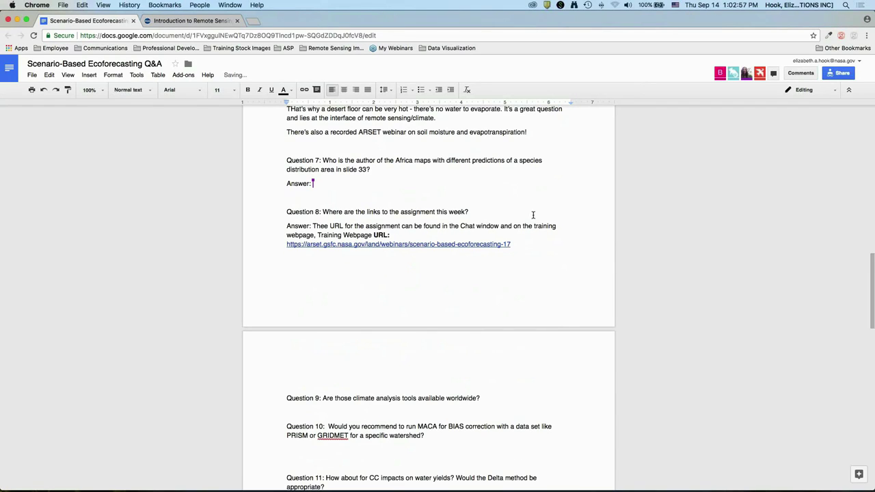
pyautogui.write("It's a paper by Aruho Anu (sp?) a 2007")
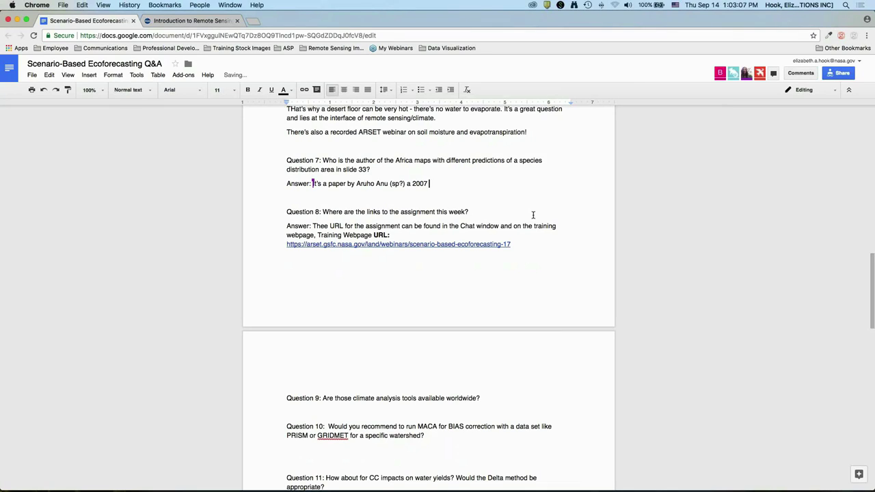
pyautogui.write('8 paper from a journal called')
# Step: Correct the author's surname spelling in Question 7's answer and remove the '(sp?)' note
pyautogui.doubleClick(365, 184)
pyautogui.write('Ara')
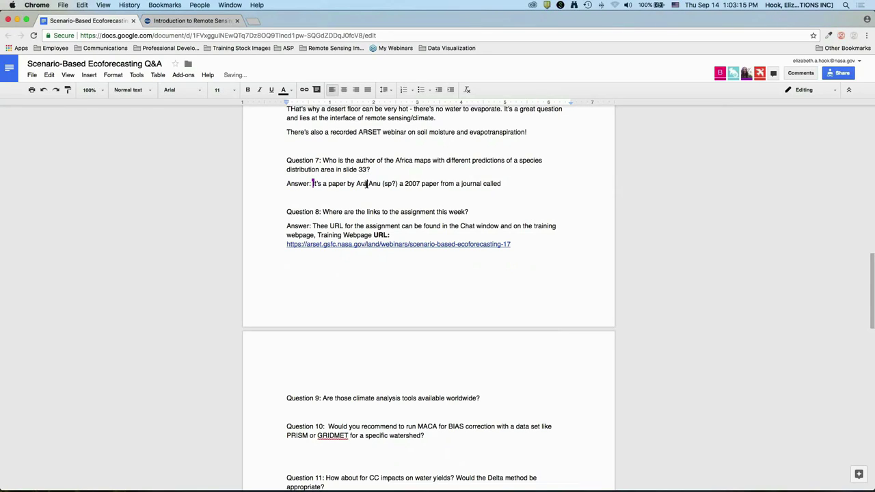
pyautogui.write('u')
pyautogui.hotkey('shift', 'alt', 'Right')
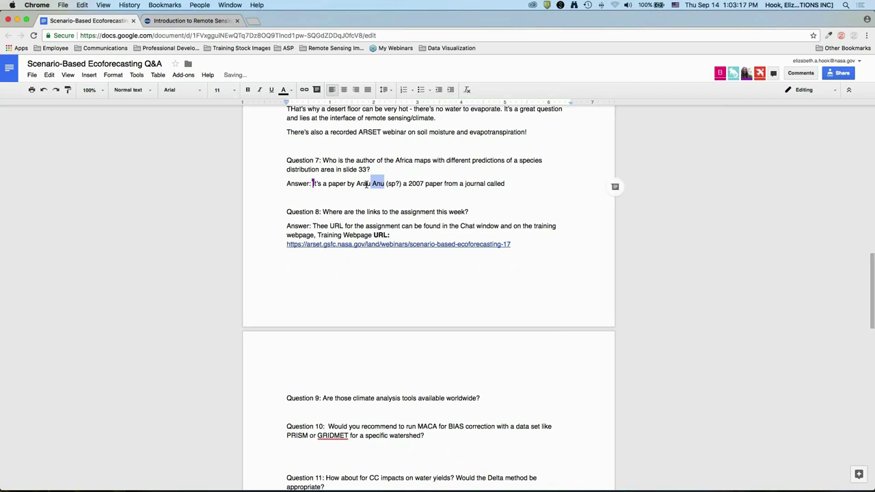
pyautogui.press('BackSpace')
pyautogui.write('j')
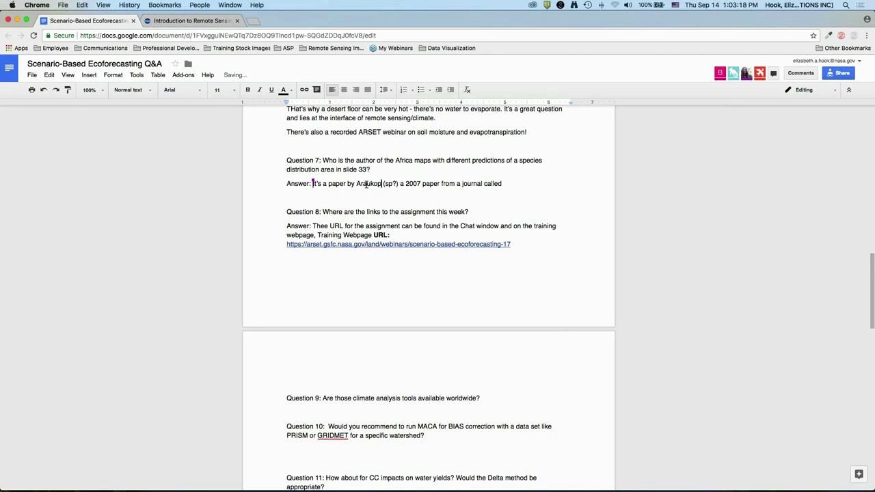
pyautogui.press('BackSpace')
pyautogui.write('jo')
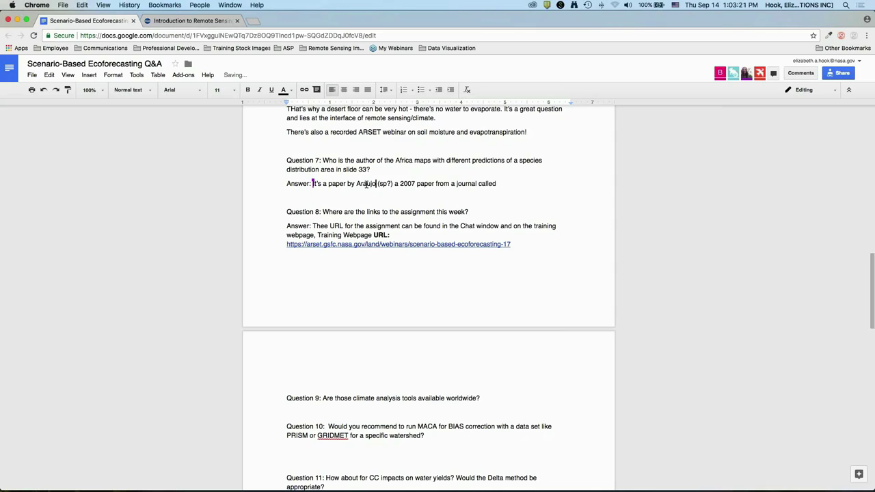
pyautogui.hotkey('shift', 'Right')
pyautogui.hotkey('shift', 'Right')
pyautogui.hotkey('shift', 'Right')
pyautogui.hotkey('shift', 'Right')
pyautogui.hotkey('shift', 'Right')
pyautogui.hotkey('shift', 'Right')
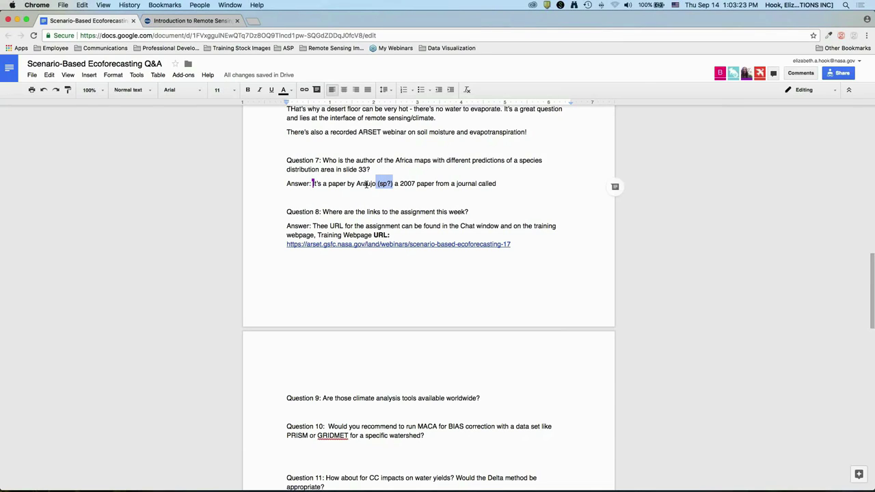
pyautogui.press('BackSpace')
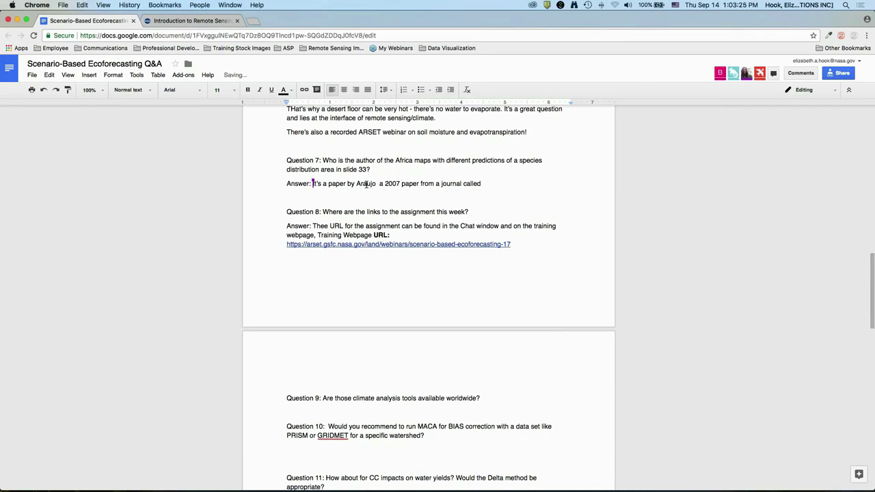
pyautogui.write('Ne')
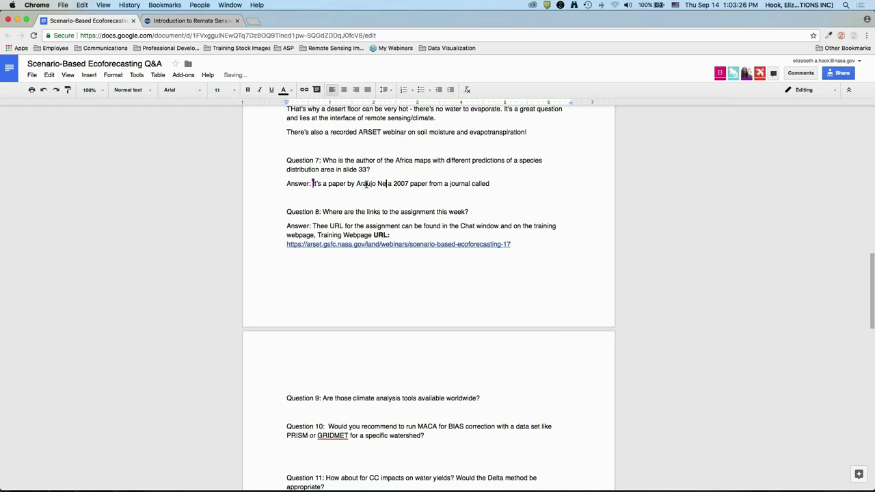
pyautogui.write('w')
# Step: Finish the citation with the journal name 'Trends in Ecology and Evolution' in italics, followed by a period
pyautogui.click(515, 182)
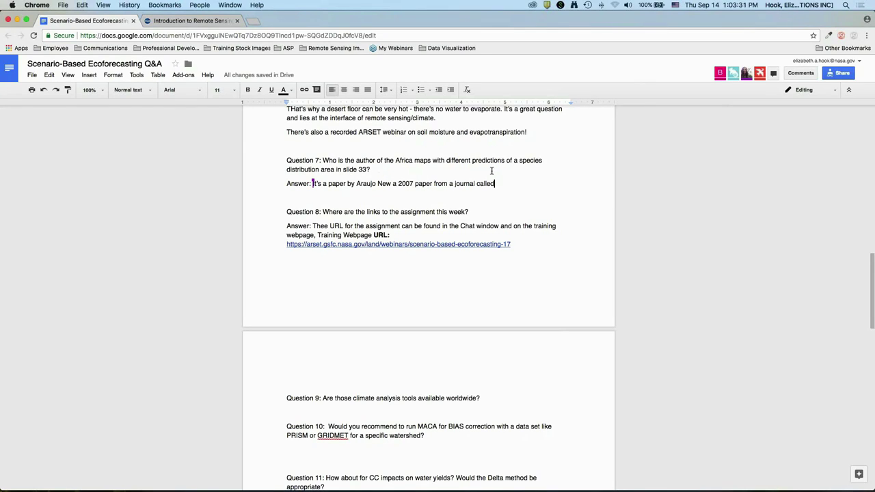
pyautogui.hotkey('ctrl', 'i')
pyautogui.write('Tren')
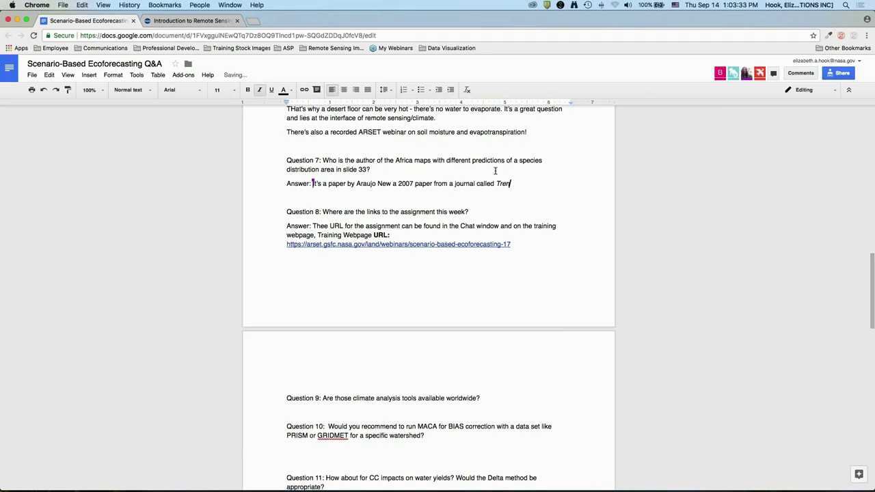
pyautogui.write('ds in Ecology and Evolution')
pyautogui.hotkey('ctrl', 'i')
pyautogui.write('.')
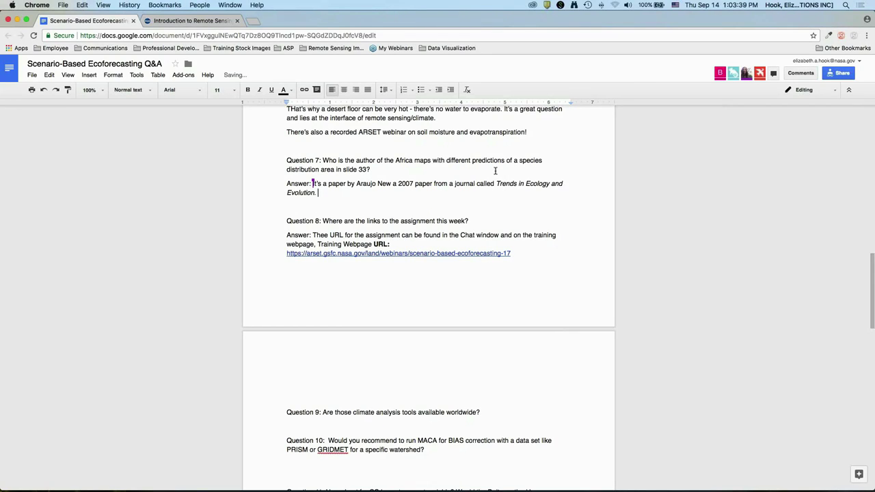
# Step: Add the line 'Answer: Unsure which tools this question refers to' under Question 9
pyautogui.click(549, 255)
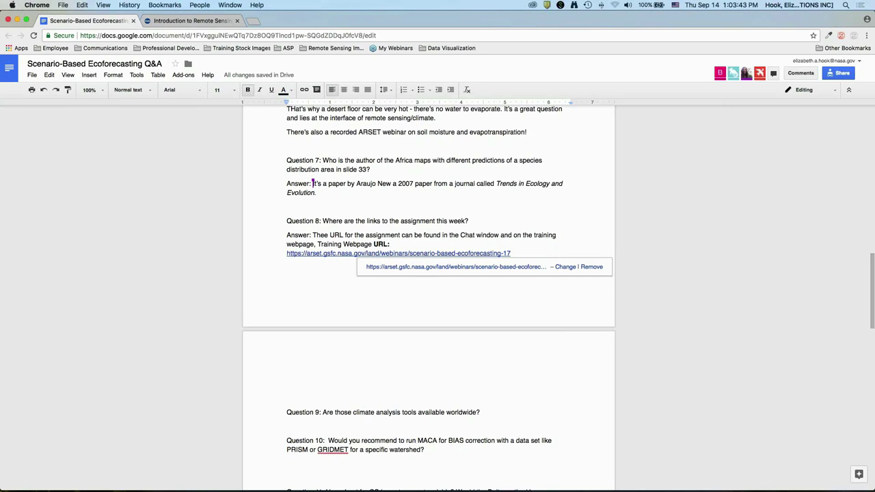
pyautogui.scroll(-3, 528, 339)
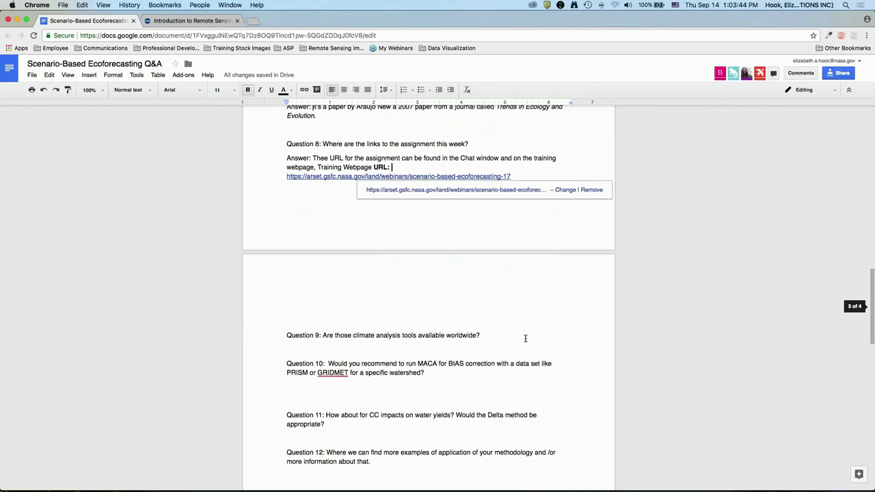
pyautogui.scroll(1, 525, 338)
pyautogui.scroll(-1, 502, 335)
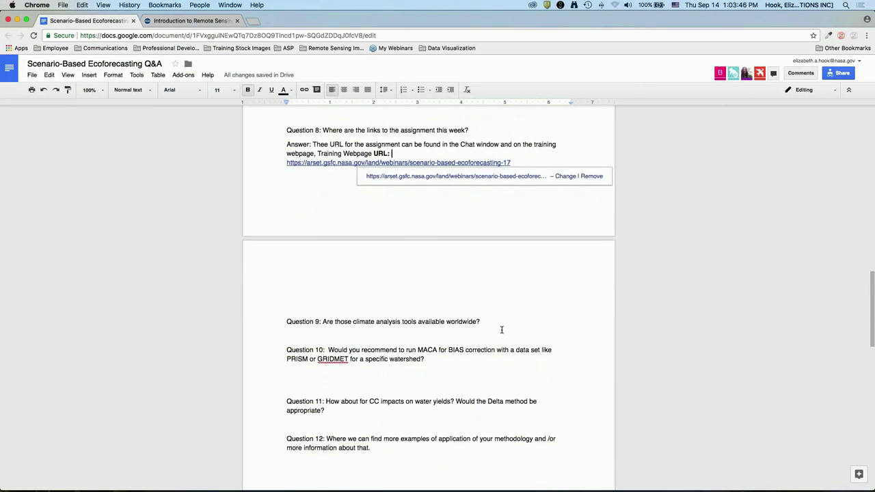
pyautogui.click(497, 321)
pyautogui.press('Return')
pyautogui.write('Answer')
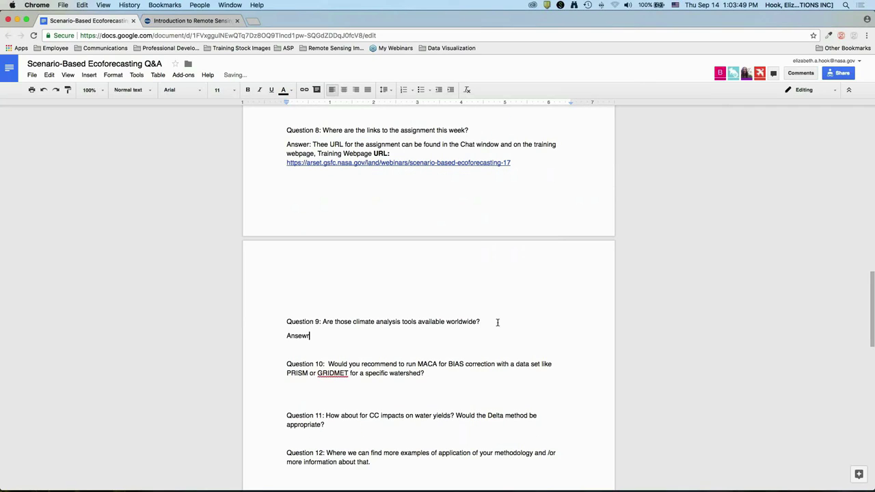
pyautogui.press('BackSpace')
pyautogui.press('BackSpace')
pyautogui.press('BackSpace')
pyautogui.press('BackSpace')
pyautogui.write('wer : Unsure which tools this question refers to')
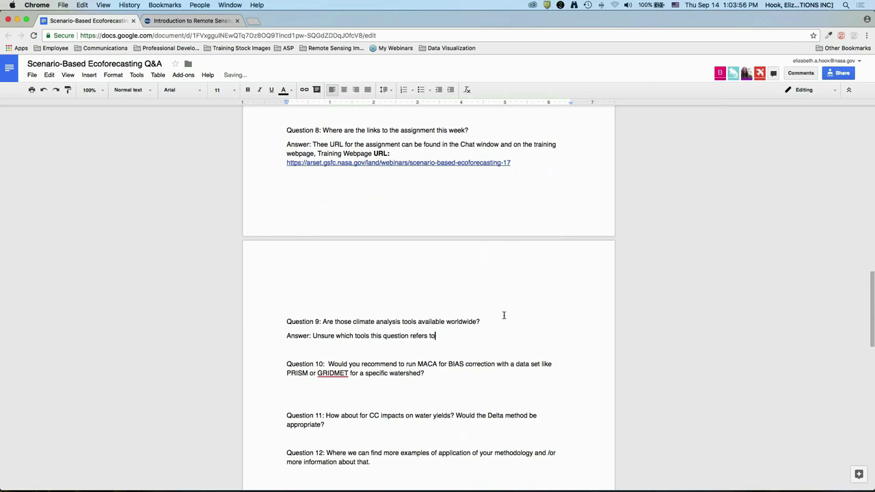
# Step: Start an 'Answer:' label on the empty line below Question 10
pyautogui.scroll(-7, 508, 308)
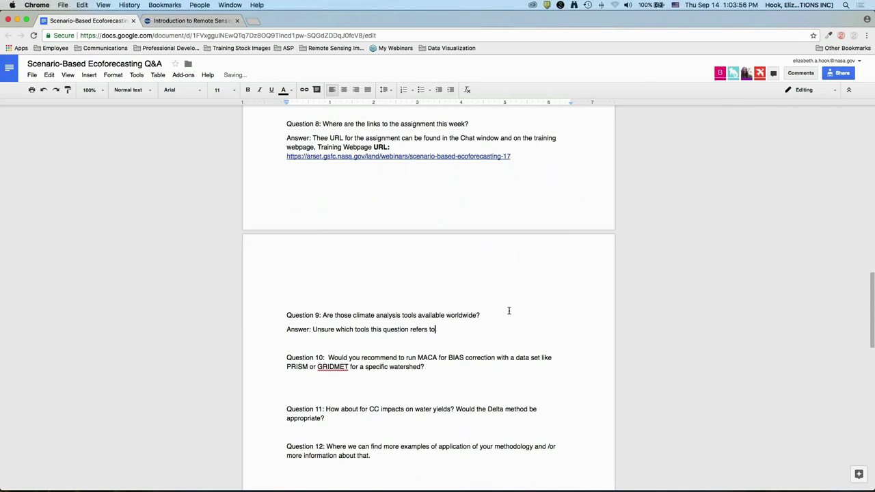
pyautogui.click(440, 143)
pyautogui.write('Answer:')
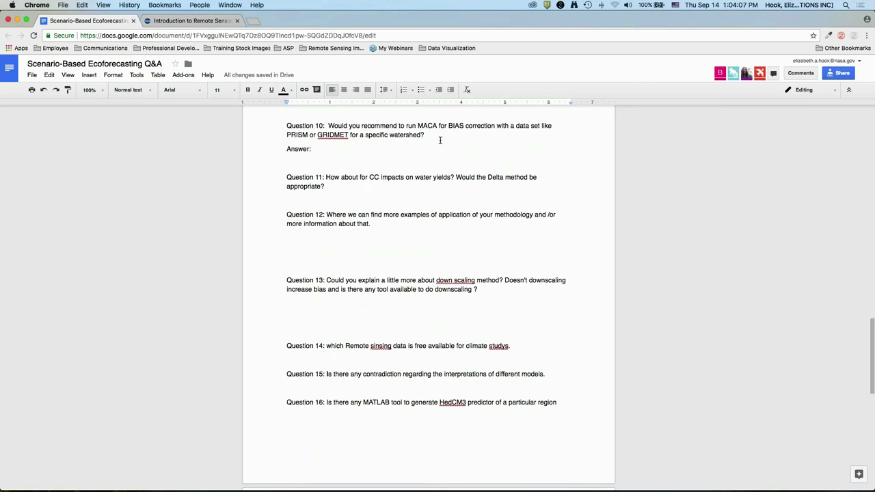
# Step: Type the Question 10 answer: MACA is a climate downscaling dataset bias-corrected to GRIDMET
pyautogui.write('The mod')
pyautogui.press('BackSpace')
pyautogui.press('BackSpace')
pyautogui.press('BackSpace')
pyautogui.write('MACA is a')
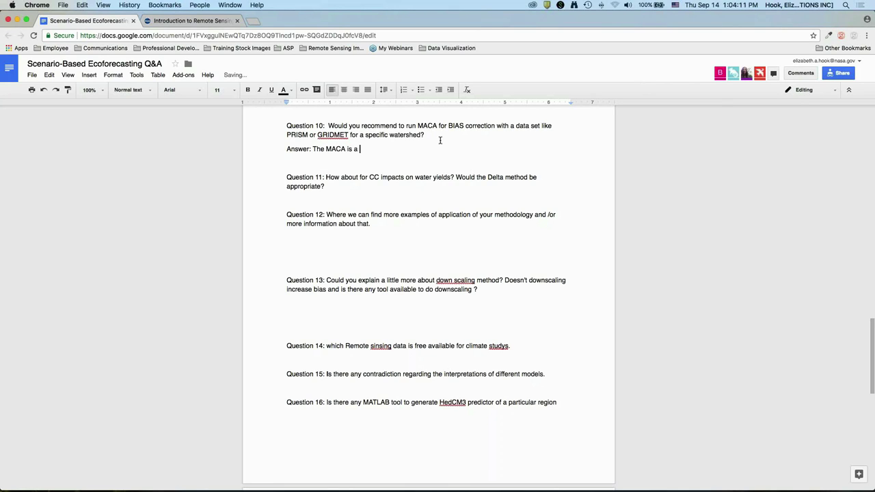
pyautogui.scroll(1, 440, 140)
pyautogui.write('climate ')
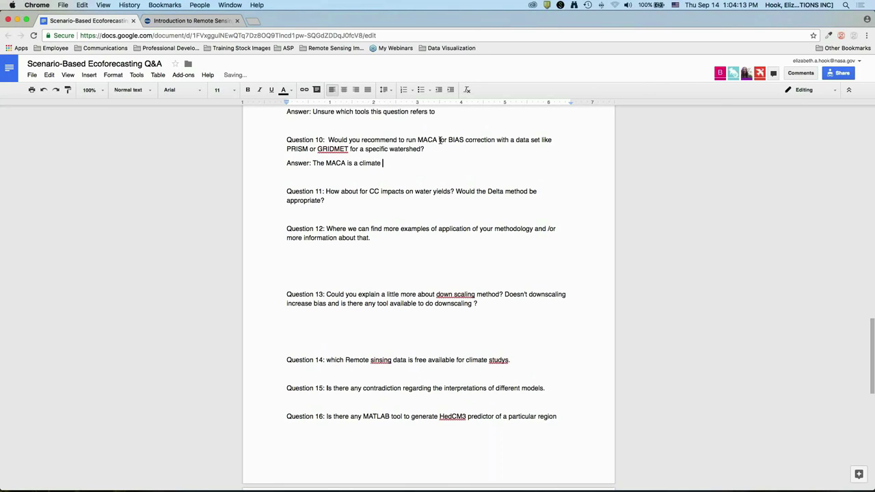
pyautogui.write('downscaling method and datase')
pyautogui.press('BackSpace')
pyautogui.press('BackSpace')
pyautogui.write('aset that')
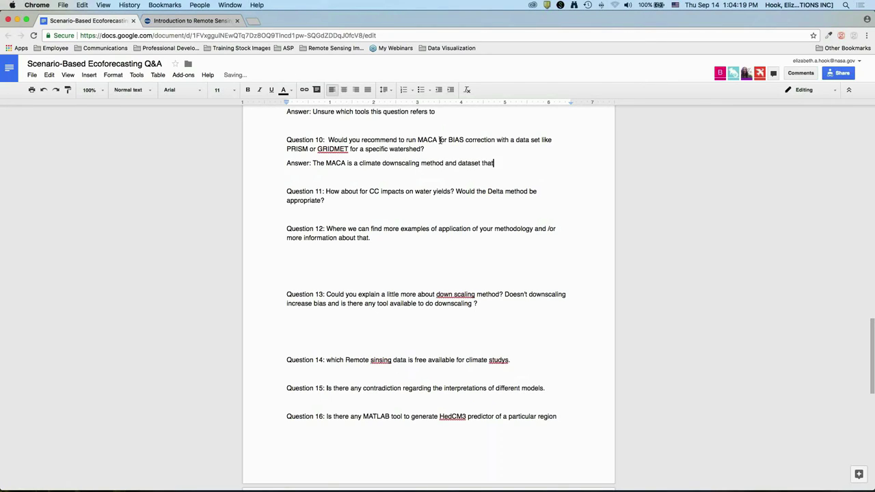
pyautogui.write("'s produced by ")
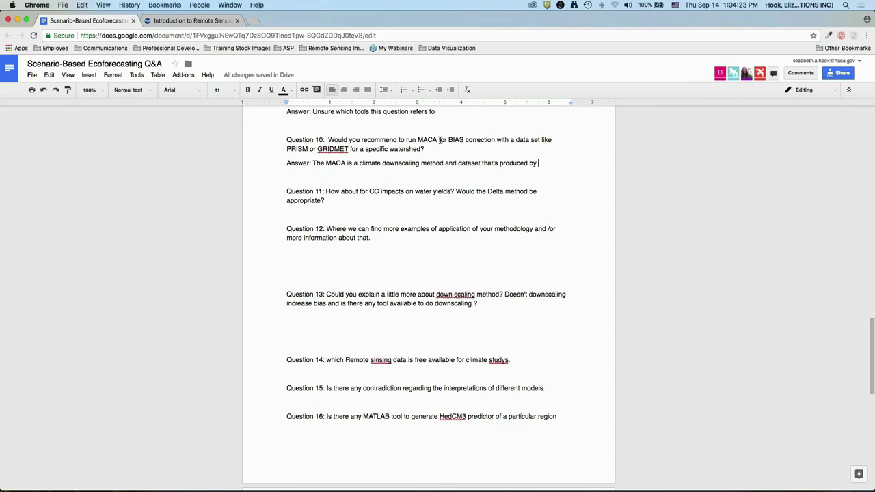
pyautogui.write('a group that also produces the G')
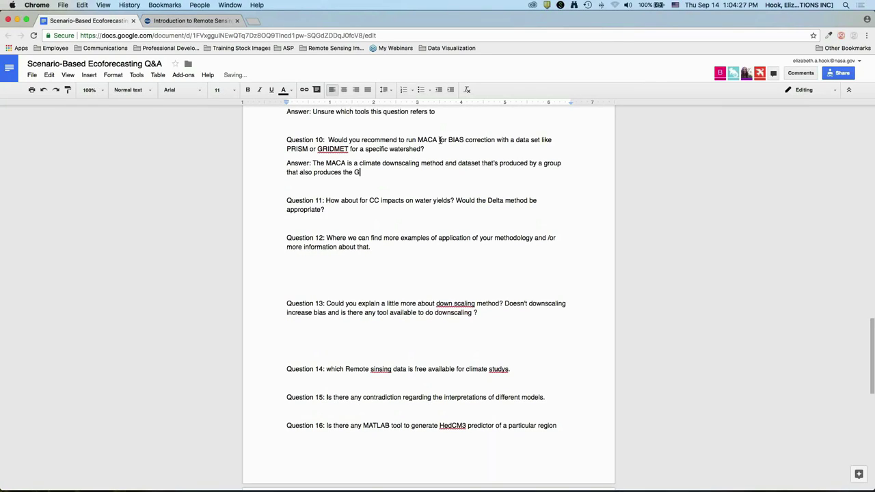
pyautogui.write('RIDMET data. MACA is bias-corrected t')
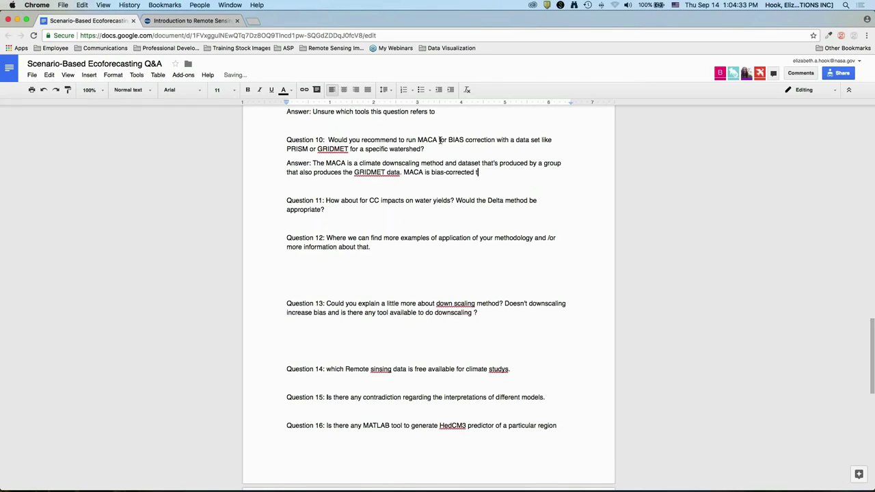
pyautogui.write("o GRIDMET, and there's ")
pyautogui.write('another version ')
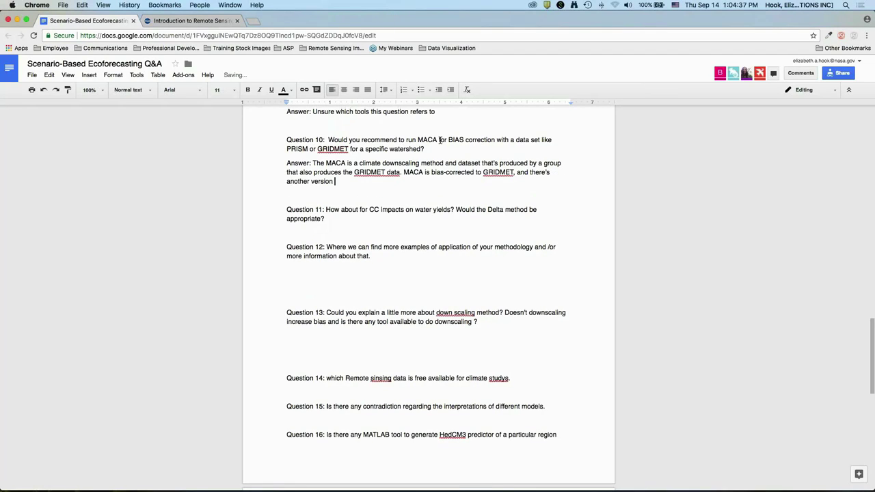
pyautogui.write('bias corrected to another dataset ')
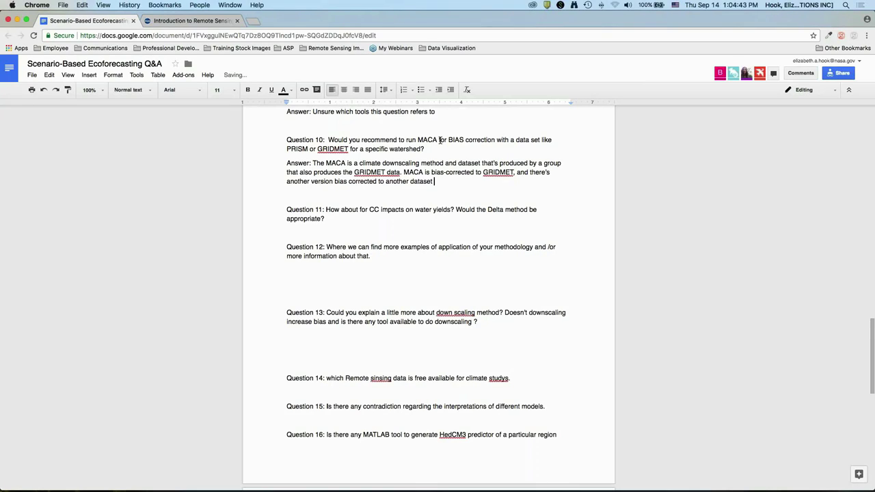
pyautogui.write("[] that's an updated version o")
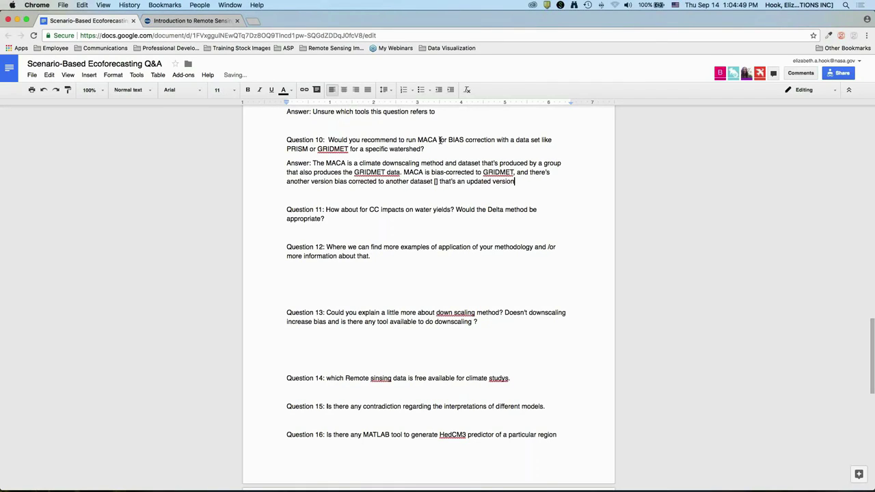
# Step: Replace the empty brackets placeholder with the dataset name LIVNAH
pyautogui.click(436, 181)
pyautogui.press('BackSpace')
pyautogui.press('Delete')
pyautogui.write('LIVN')
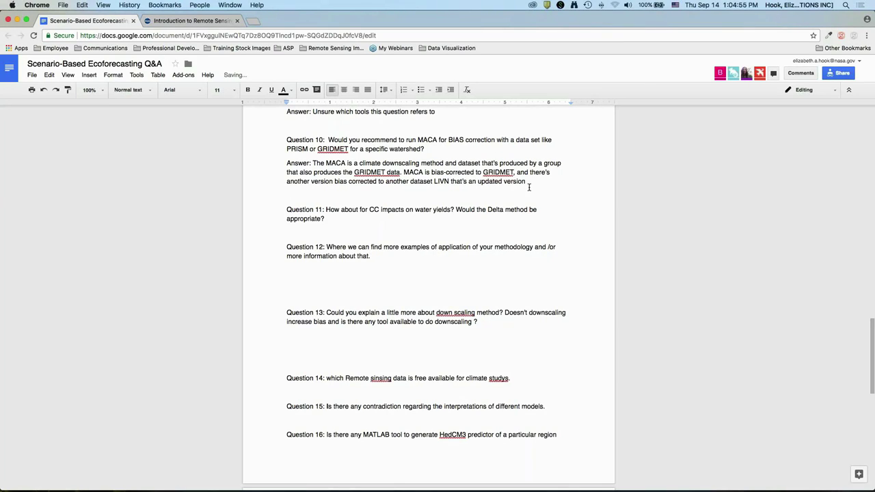
pyautogui.write('AH')
# Step: Add advice against ecologists doing bias correction, MACA's full name, and contiguous United States coverage
pyautogui.click(529, 183)
pyautogui.write("Don't reco")
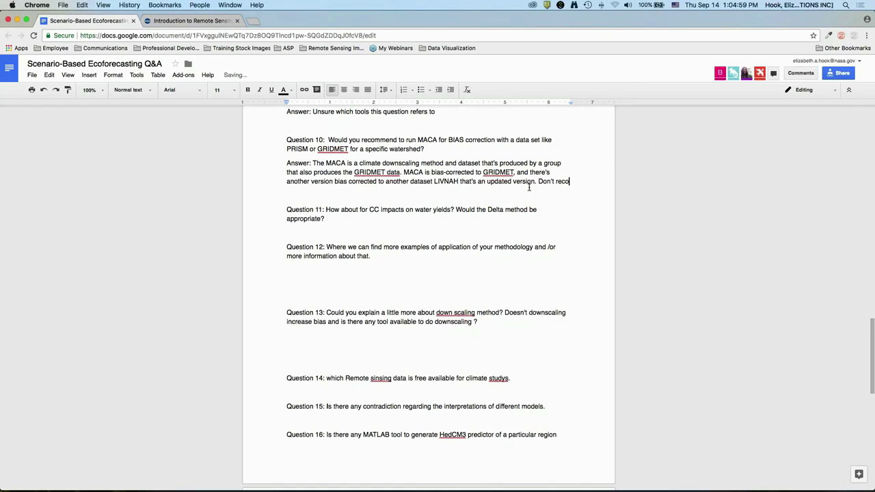
pyautogui.write('mmend that any e')
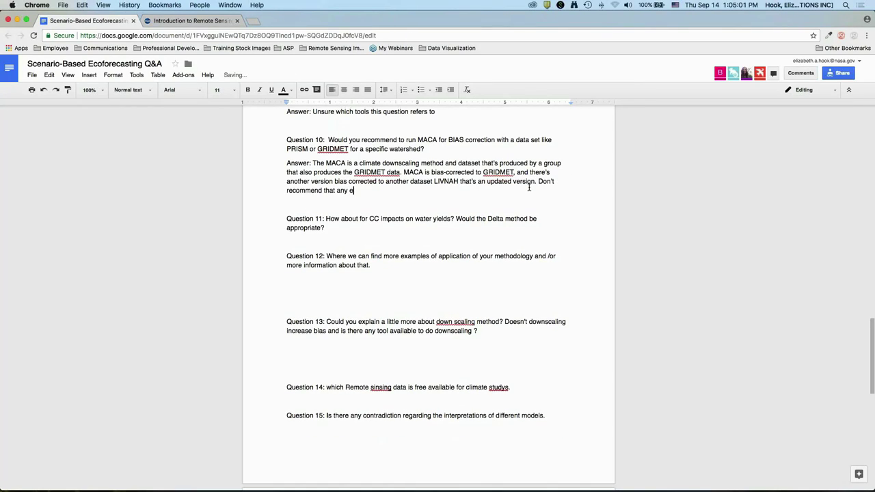
pyautogui.write('cologist attempt to do the data')
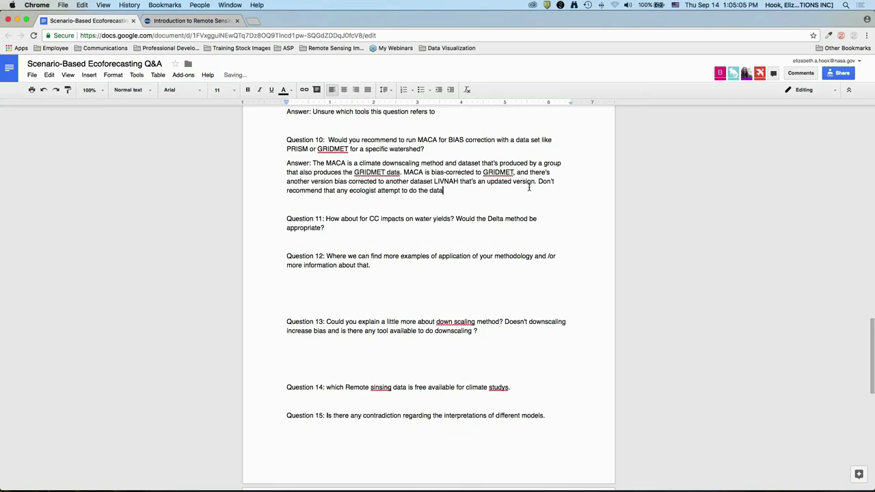
pyautogui.write(" correction themselves. That's a complex -")
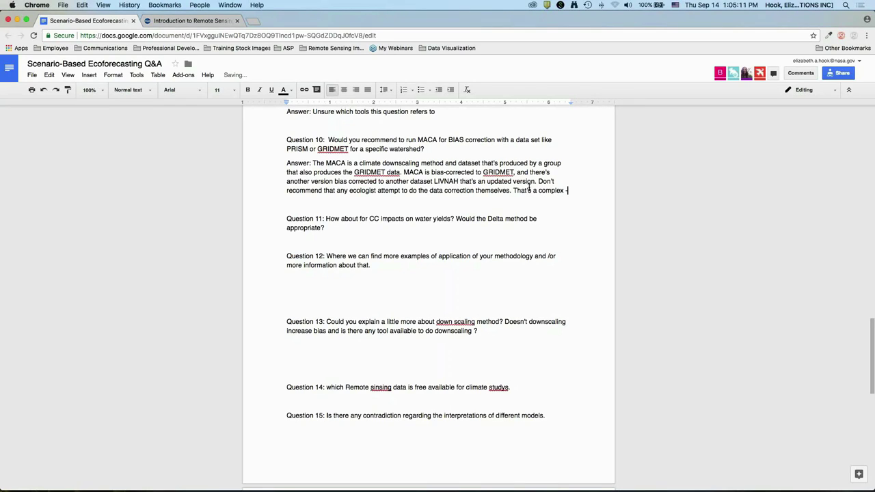
pyautogui.write(' bias correction is')
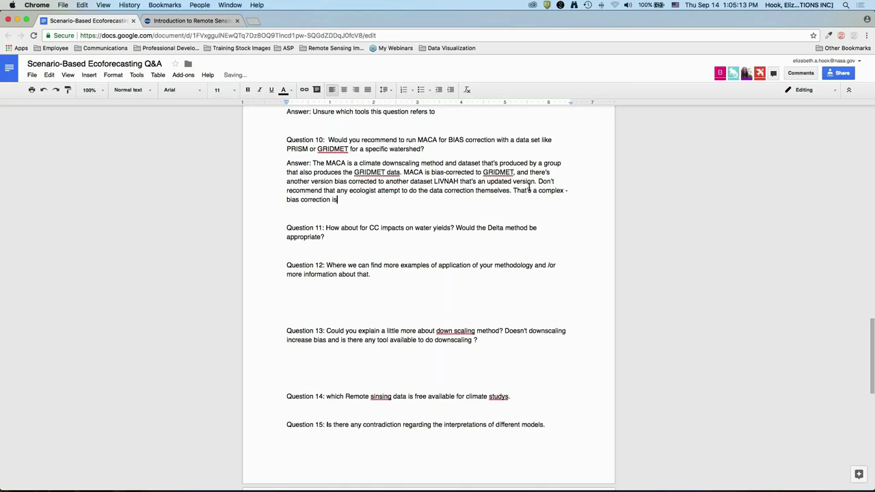
pyautogui.write(' a really complex, and is best left to')
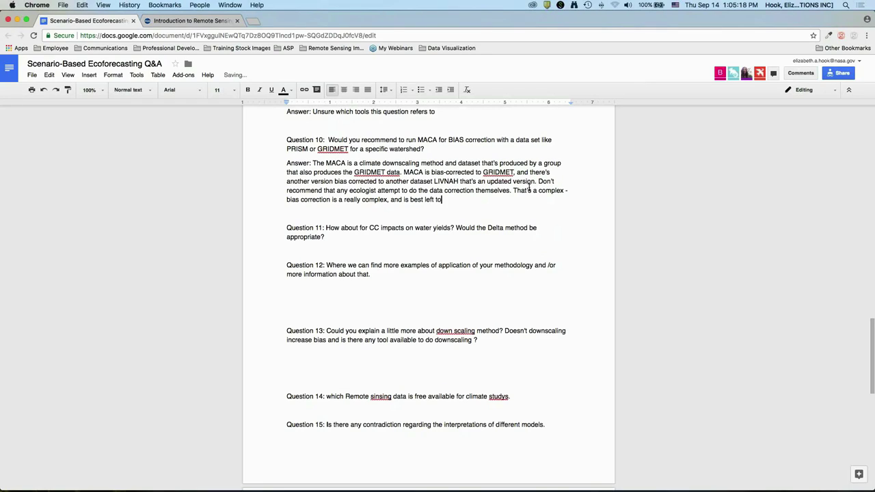
pyautogui.write(' climate scientists and climate downscal')
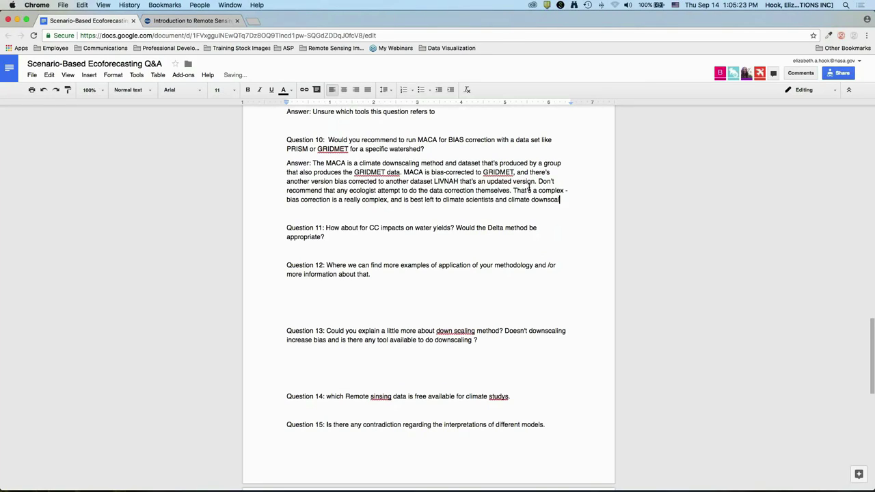
pyautogui.write('ers. These prod')
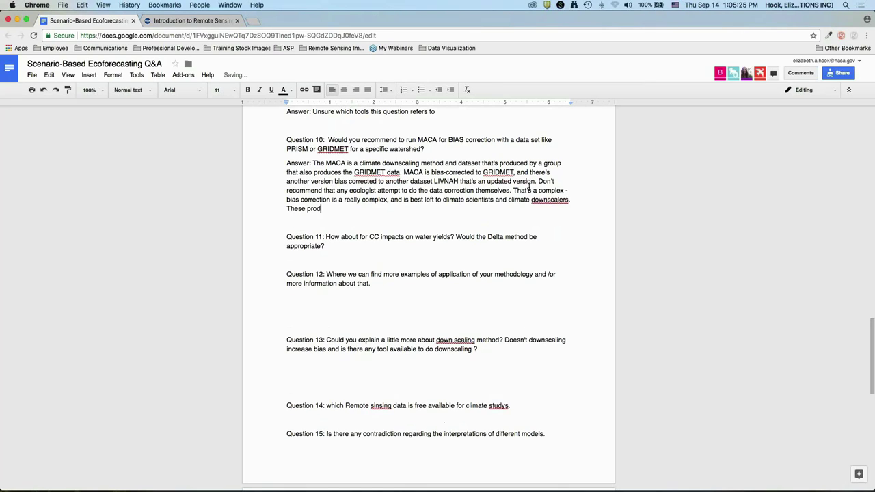
pyautogui.write('ucts are becoming more widely available. ')
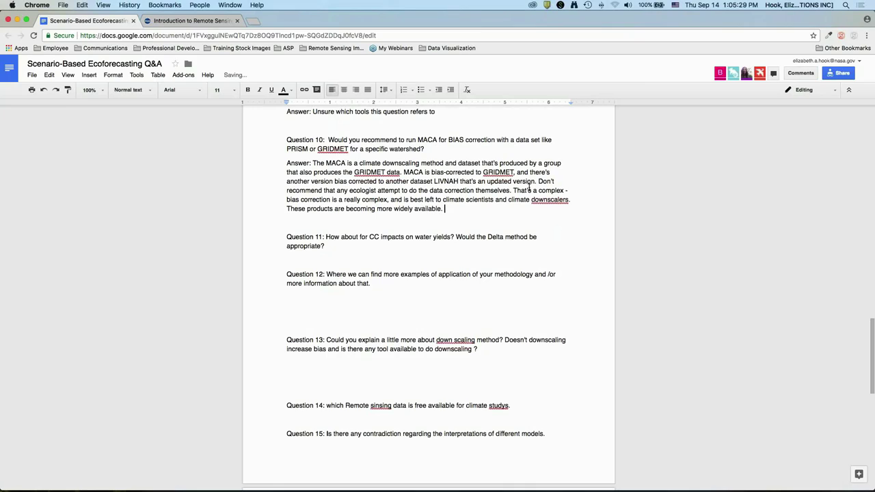
pyautogui.write('MACA (Multivariate Constructed ')
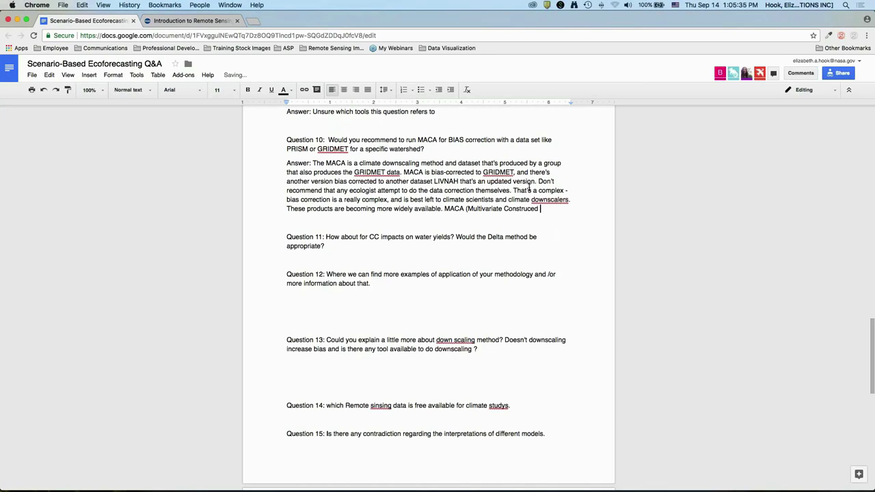
pyautogui.write('Analogs) and is')
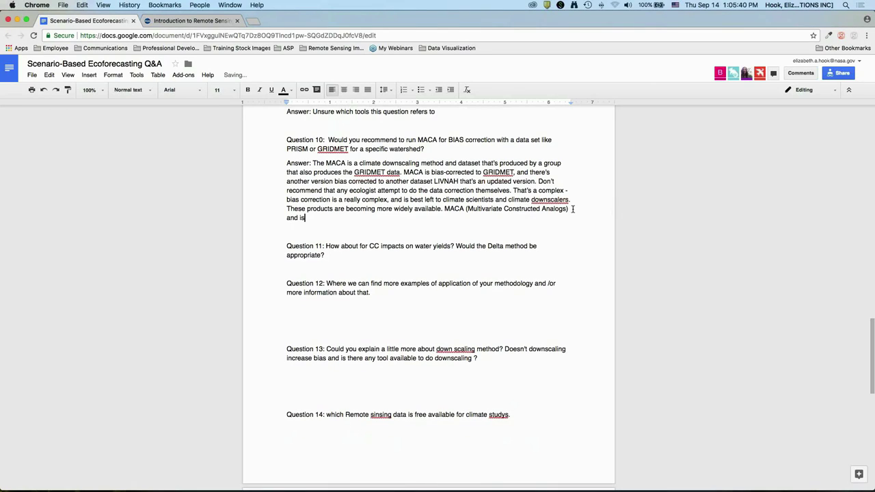
pyautogui.write(' available mostly for contiug')
pyautogui.press('BackSpace')
pyautogui.write('guou')
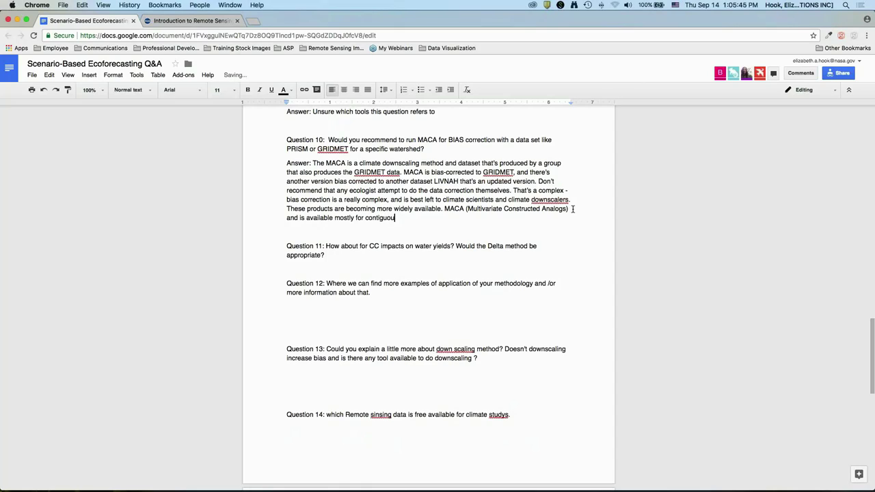
pyautogui.write('s united states.')
pyautogui.click(415, 255)
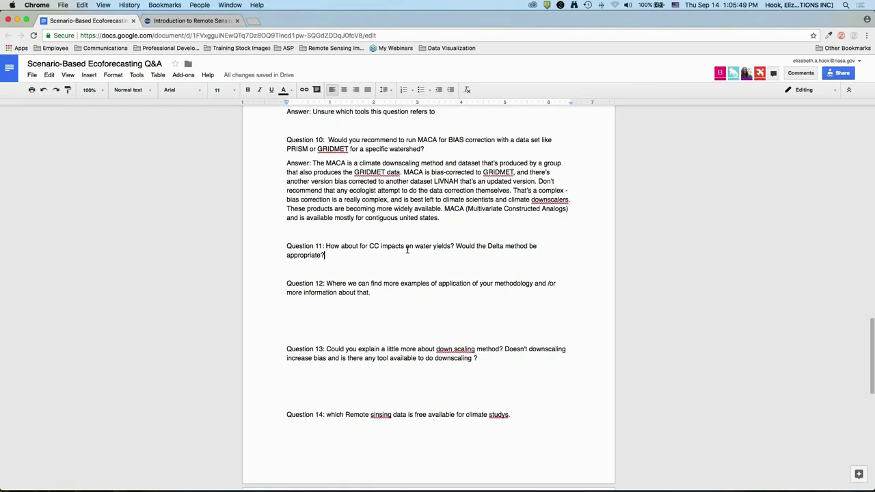
# Step: Start an Answer line under Question 11 and shorten 'united states' to 'US' in Question 10
pyautogui.press('Return')
pyautogui.write('Answer:')
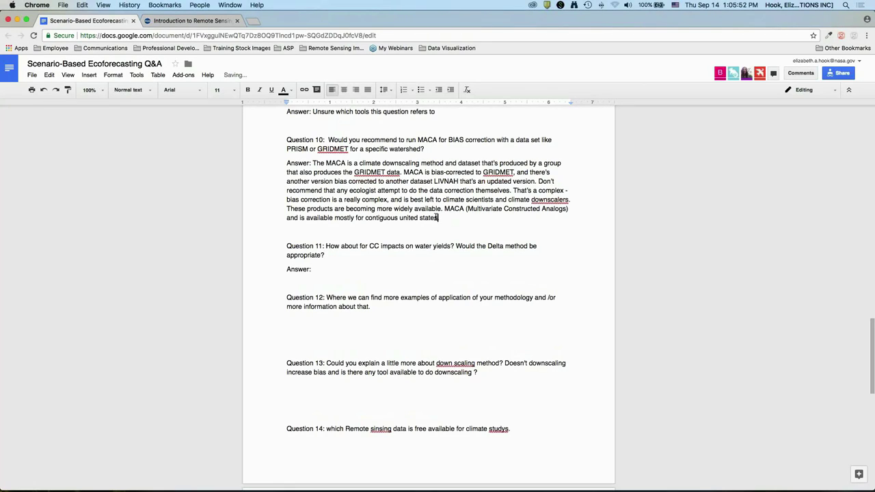
pyautogui.moveTo(437, 218); pyautogui.dragTo(399, 218)
pyautogui.write('US')
# Step: Answer Question 11: the Delta method depends on the time scale of interest for water yields
pyautogui.click(396, 267)
pyautogui.write('It depends')
pyautogui.scroll(-1, 438, 238)
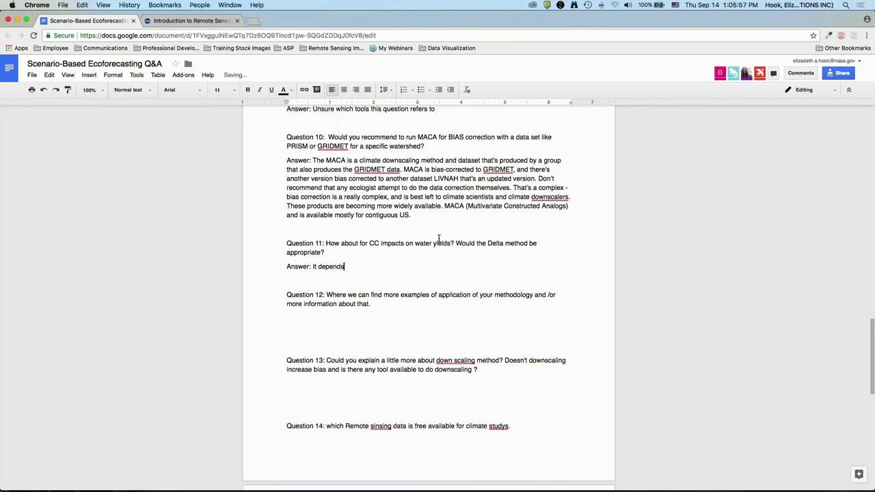
pyautogui.scroll(-5, 439, 238)
pyautogui.write('on what time')
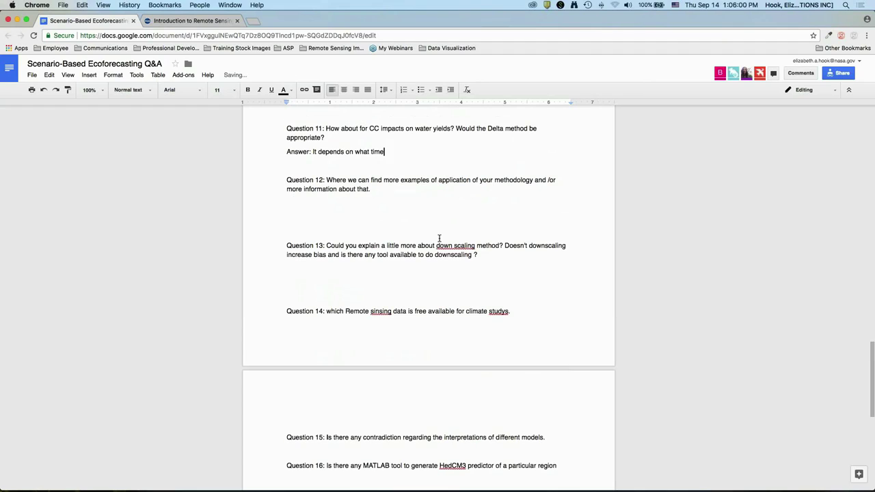
pyautogui.write(" scale you're interested in, in terms ")
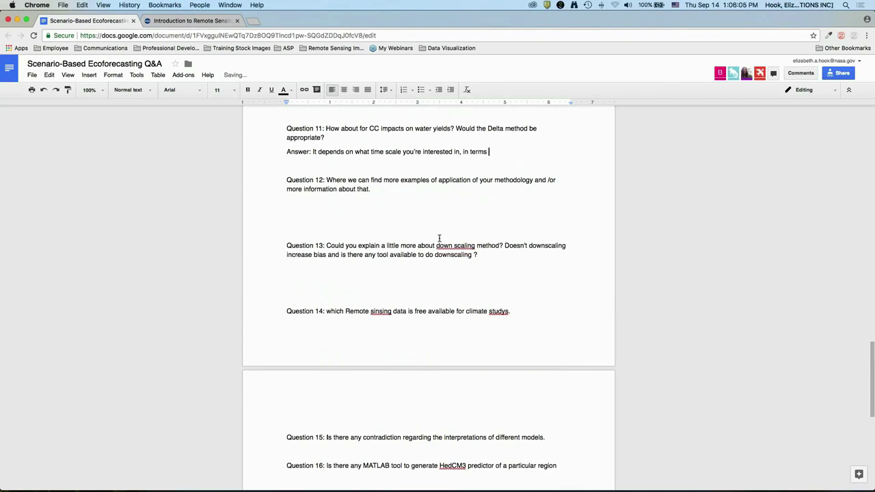
pyautogui.write("of water yields. If you're interested ina ver")
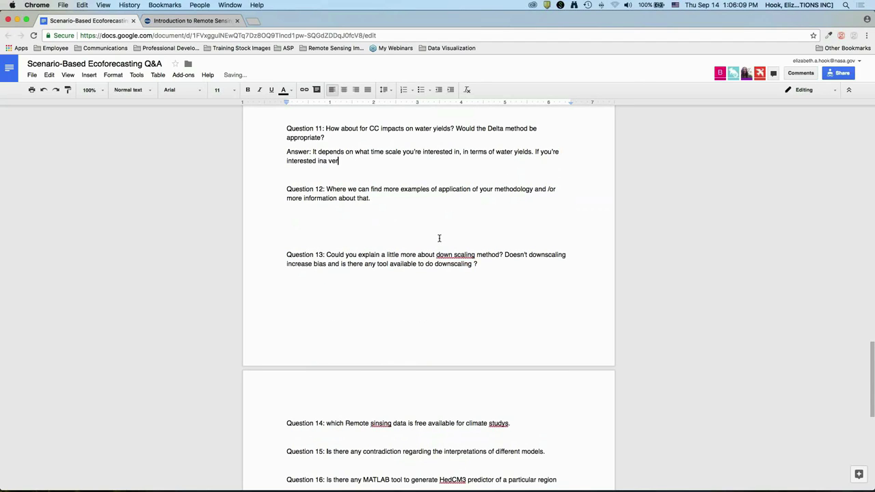
pyautogui.write('age water yields over a 30 year pe')
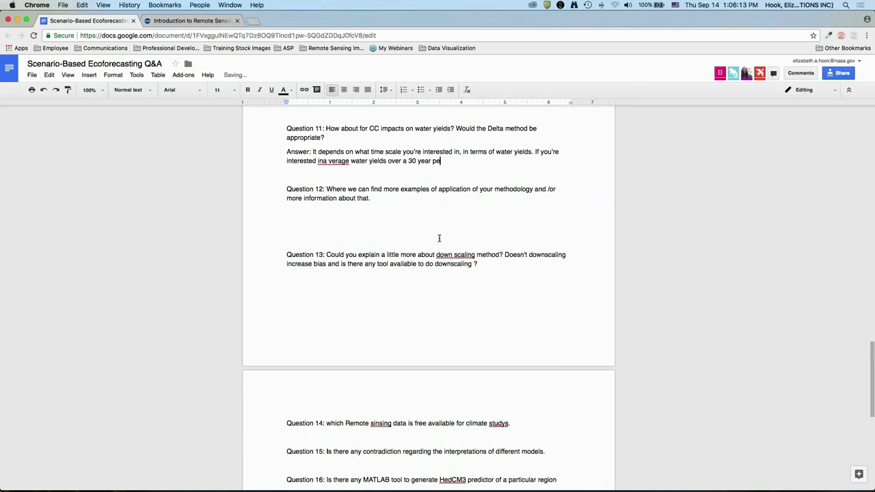
pyautogui.write("riod, it might be appropriate. If you're intere")
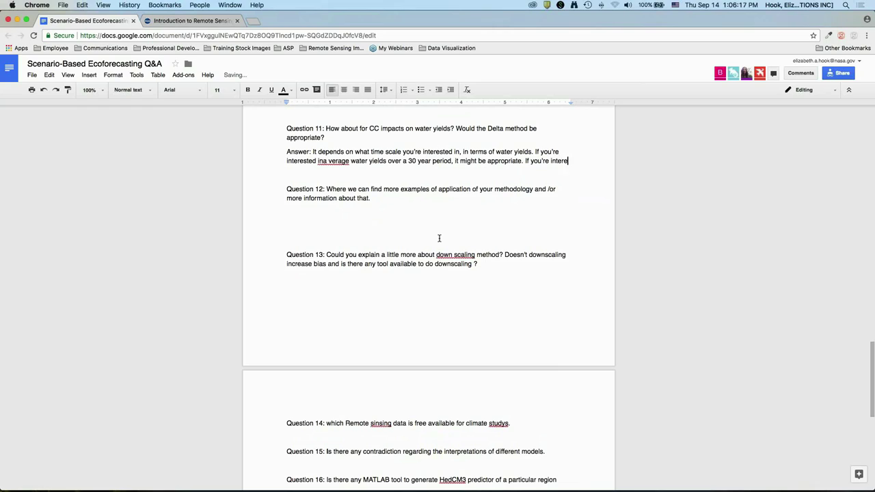
pyautogui.write('sted in variability')
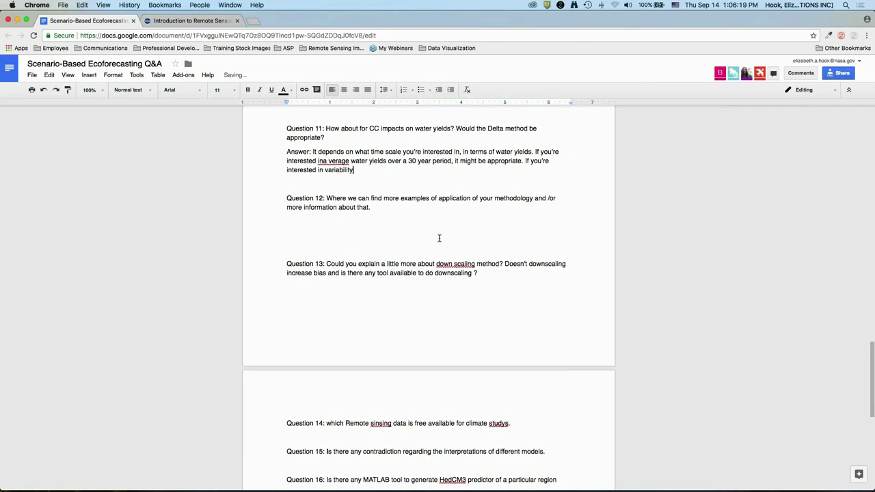
pyautogui.write(' of water yields from year to year, the ')
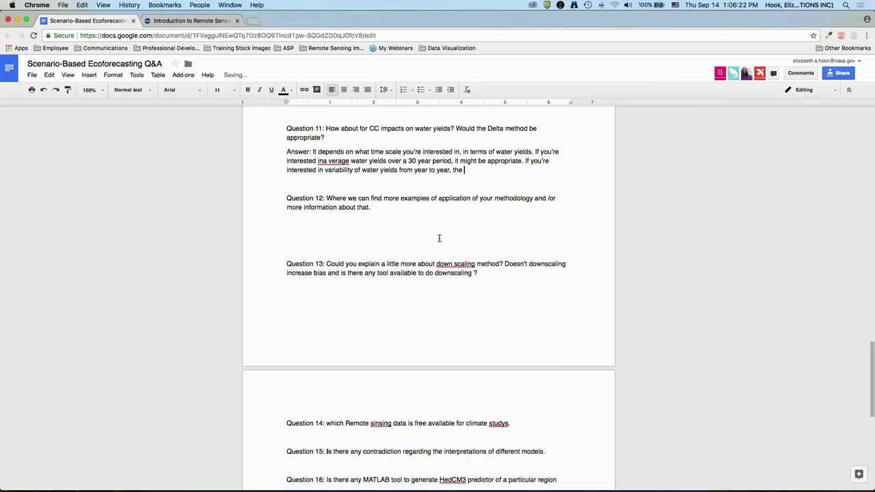
pyautogui.write('delta method might underestimate that b')
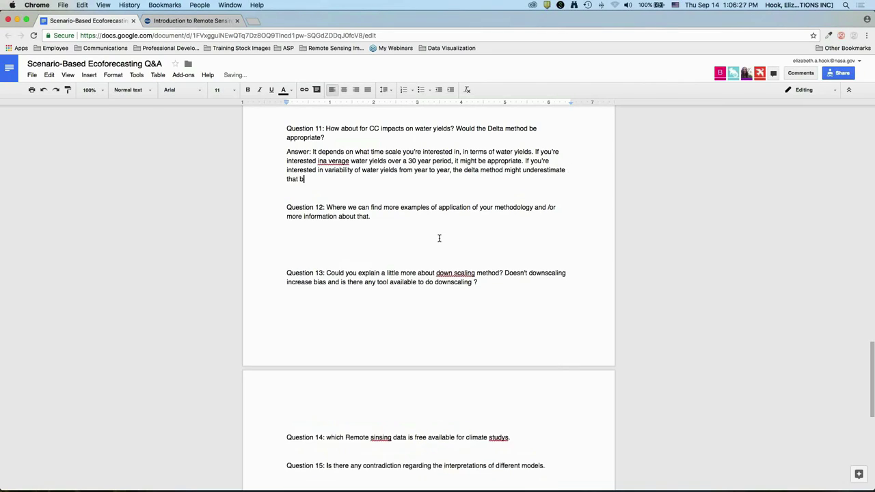
pyautogui.write('ariability. The best you could do is get the same amount of va')
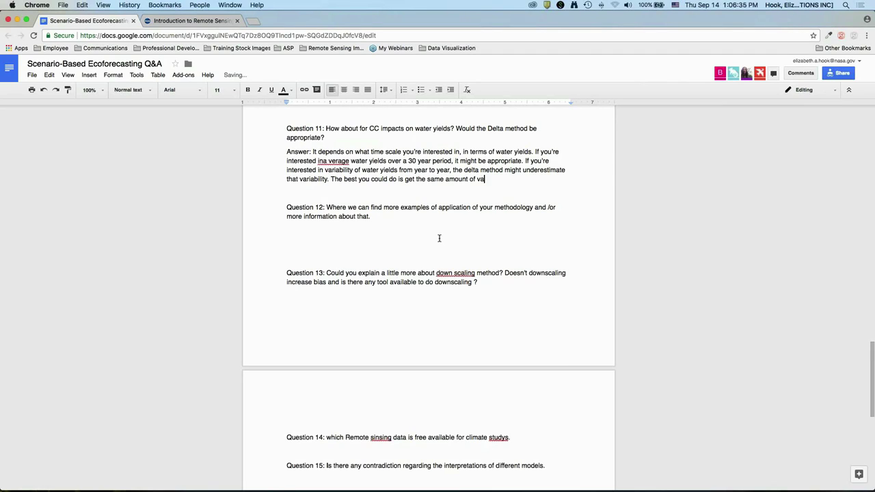
pyautogui.write('riability with a shifted average, w')
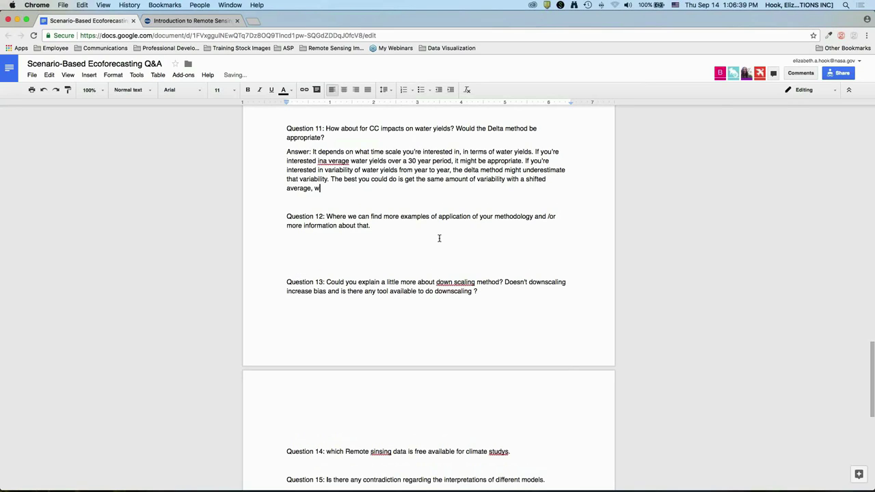
pyautogui.write("ould be my guess. I'll say that with a cave")
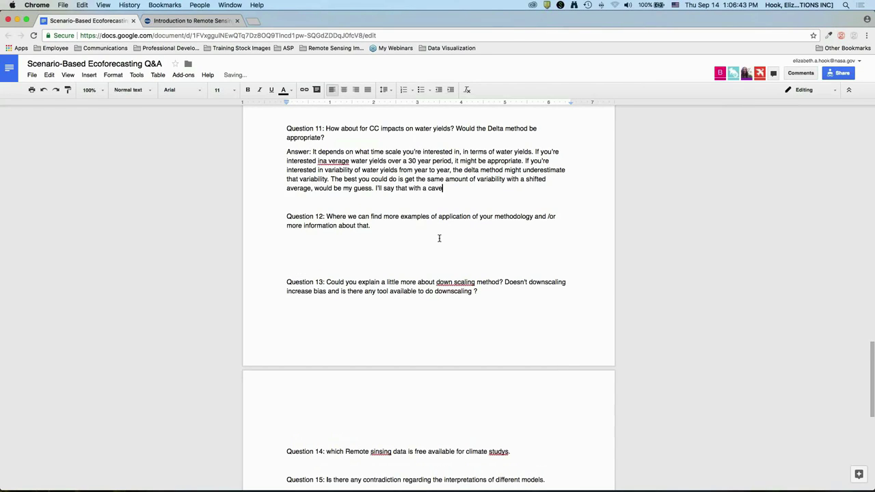
pyautogui.write("at since my specialty isn't modeling water y")
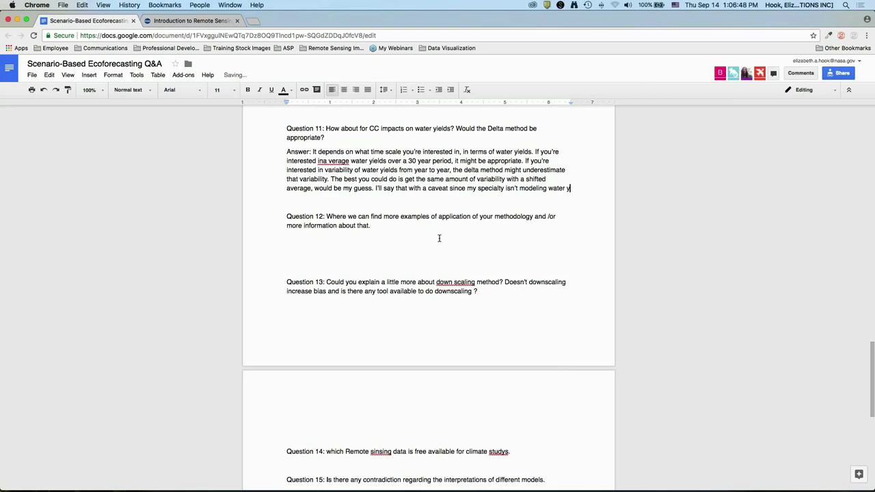
pyautogui.write('ields.')
pyautogui.click(421, 235)
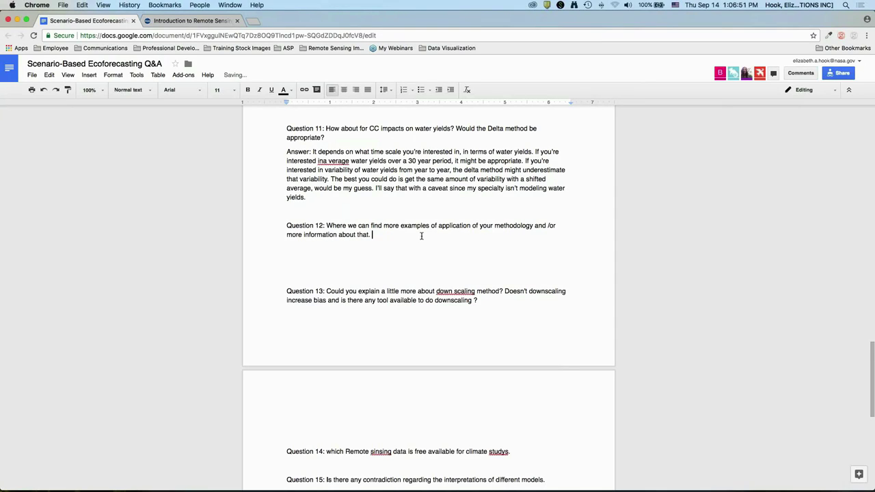
# Step: Type Question 12's answer explaining the model space method wasn't the author's own invention
pyautogui.press('Return')
pyautogui.write('Answer')
pyautogui.press('Delete')
pyautogui.press('Delete')
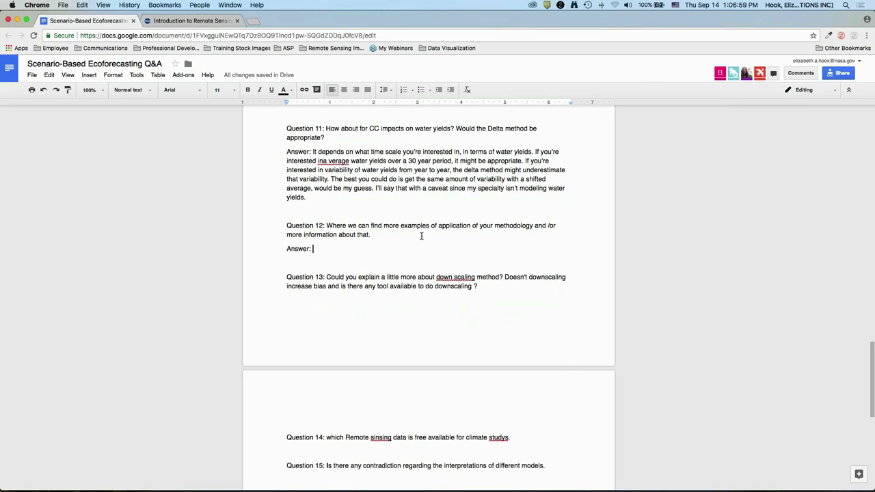
pyautogui.write('First ')
pyautogui.write(" I'm quick to say,")
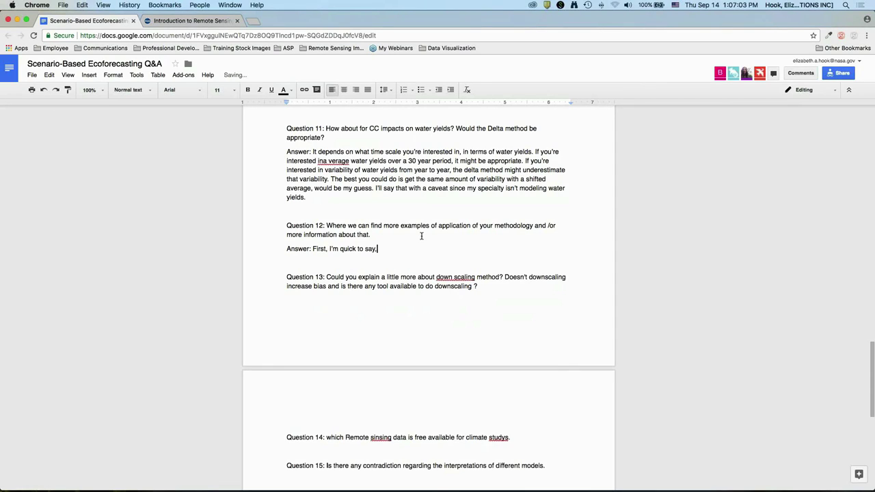
pyautogui.write(" this isn't a method that I came up wi")
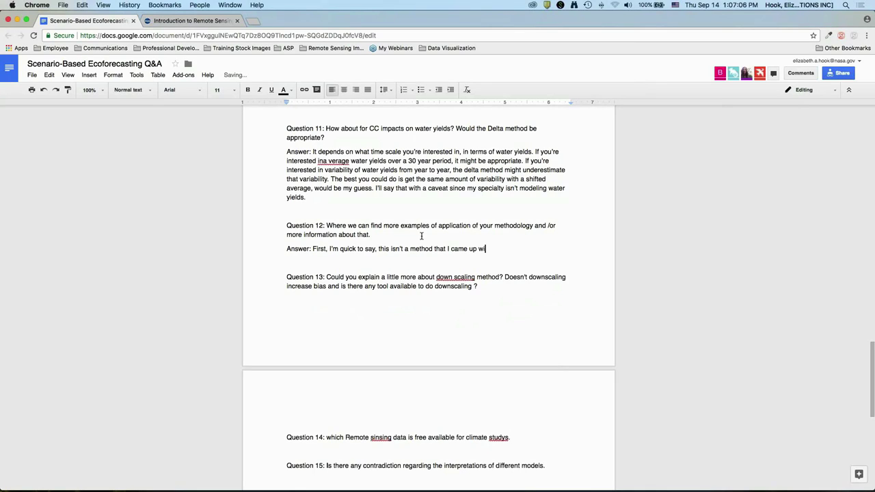
pyautogui.write("th. It's - I was an ecologist that ")
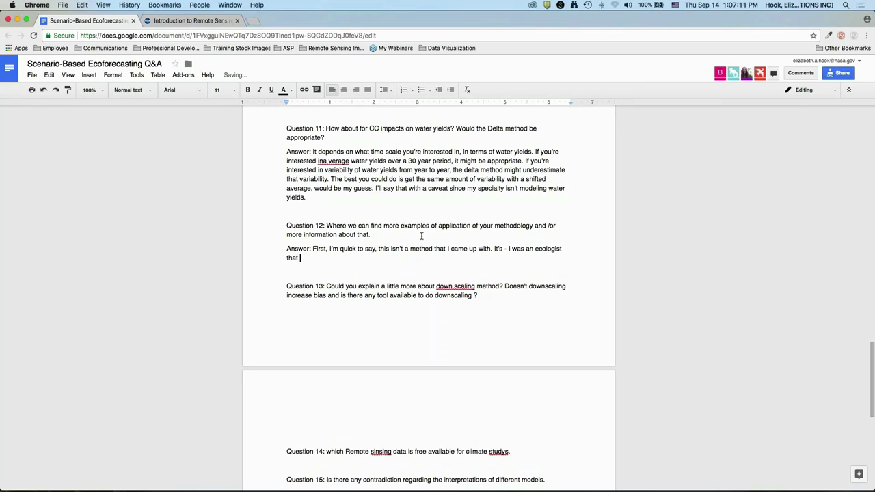
pyautogui.write('had the good fortune to collaborate with climate scients')
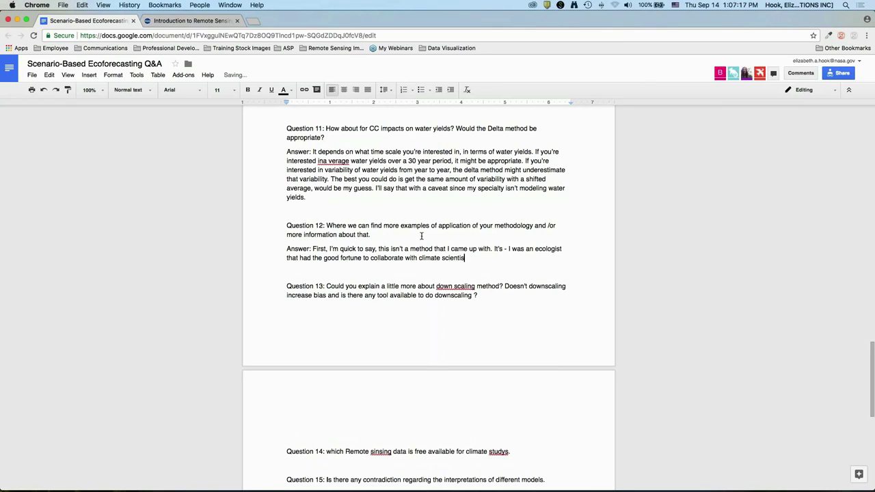
pyautogui.write('ts. What we dall the model space method is wi')
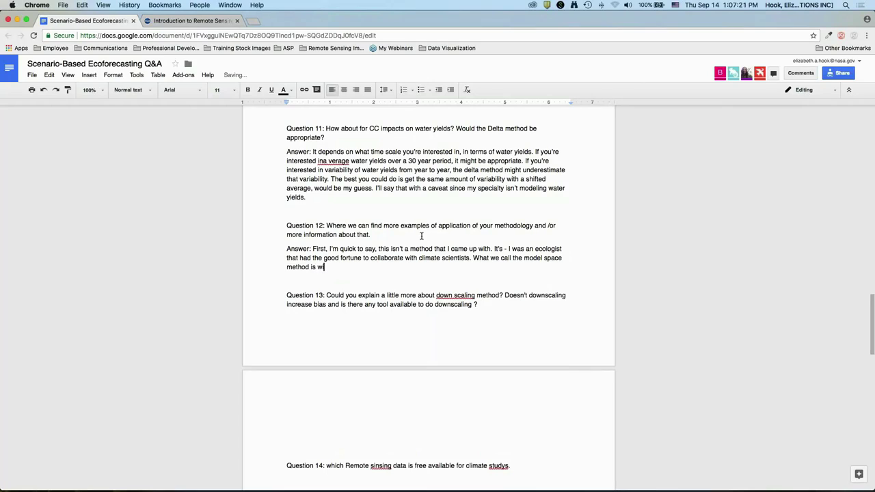
pyautogui.write("dely used in hydrology. It's essentiall")
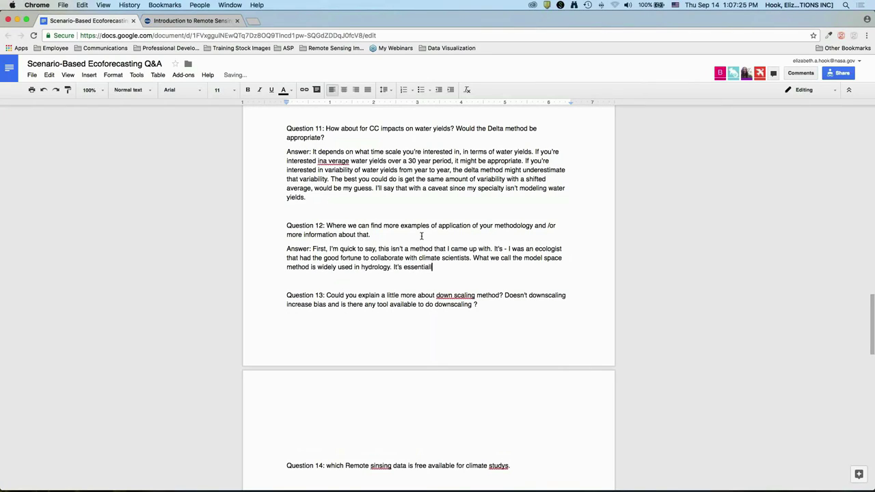
pyautogui.write("y taken as a given in that field, but hasn't been ")
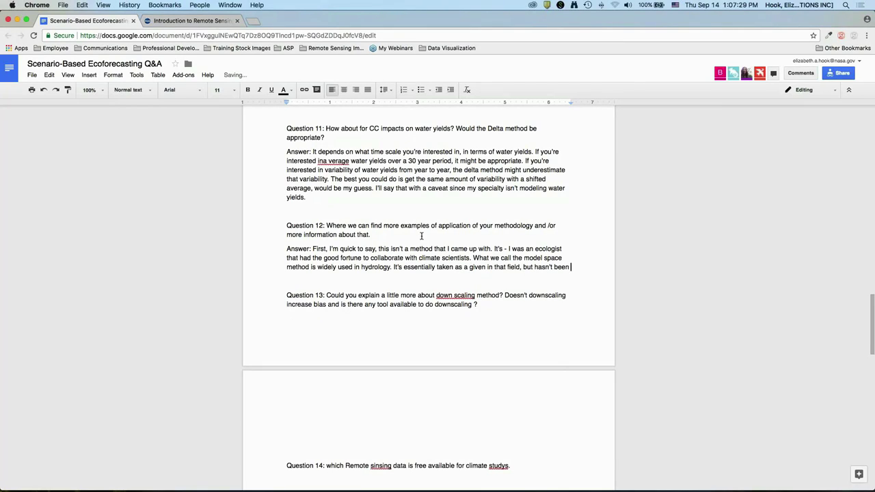
pyautogui.write('often applied to ecolog')
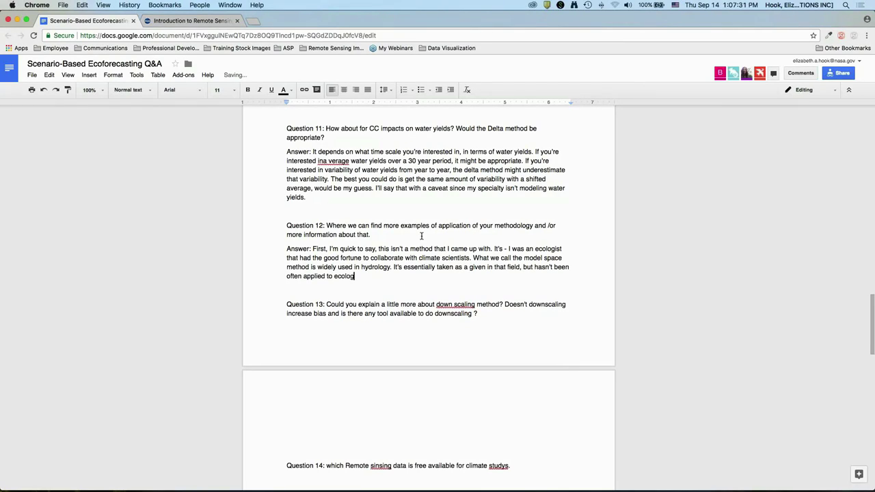
pyautogui.write('ical studies. When I got interest')
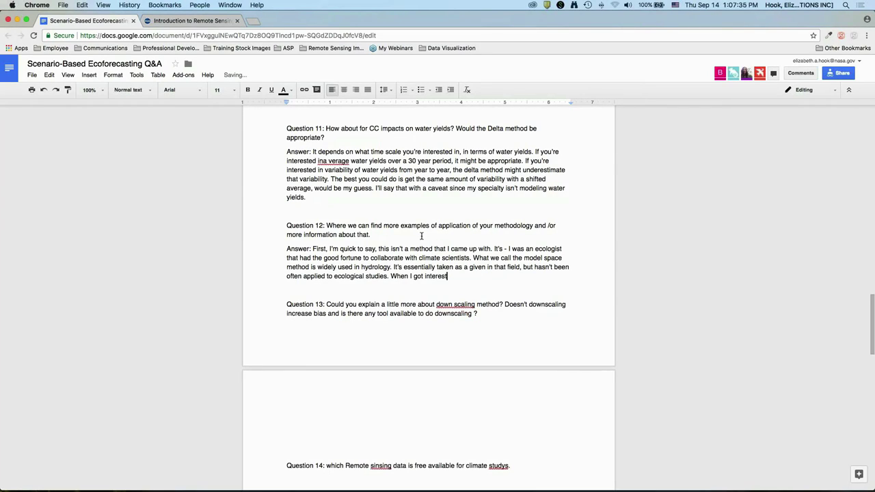
pyautogui.write('ed in assessing climate change impacts, I')
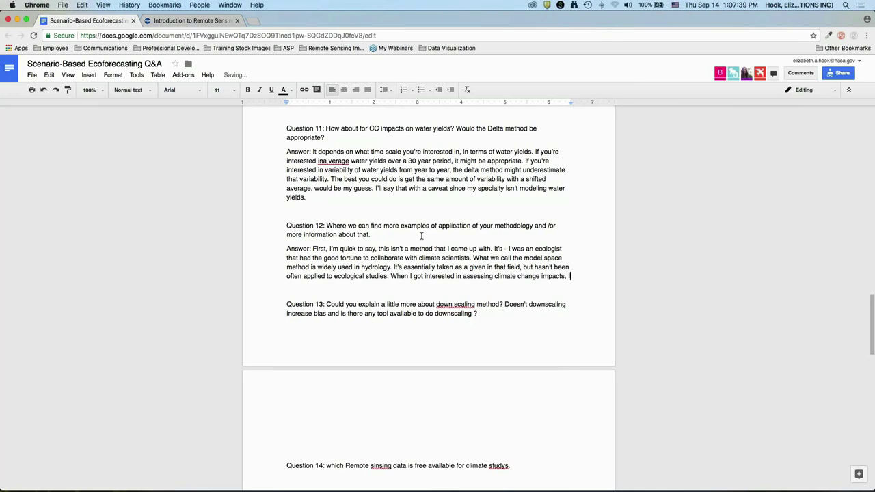
pyautogui.write(' read a lot of the c')
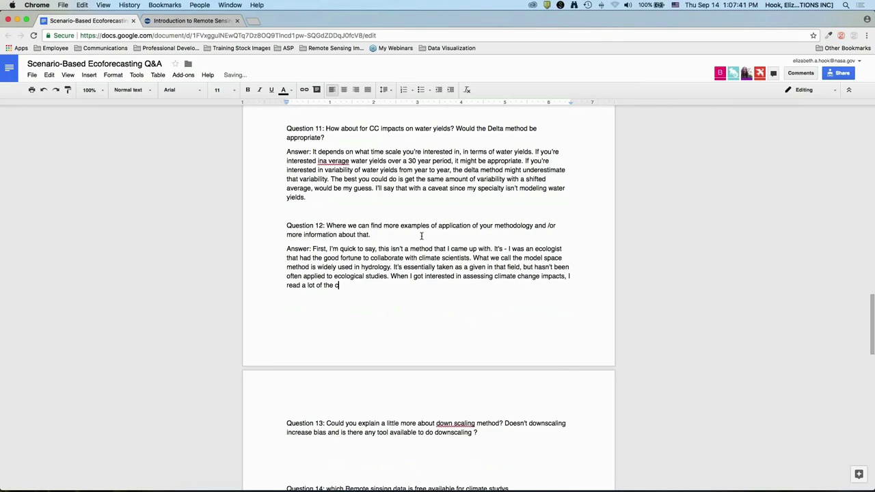
pyautogui.write("ological literature and didn't see some o")
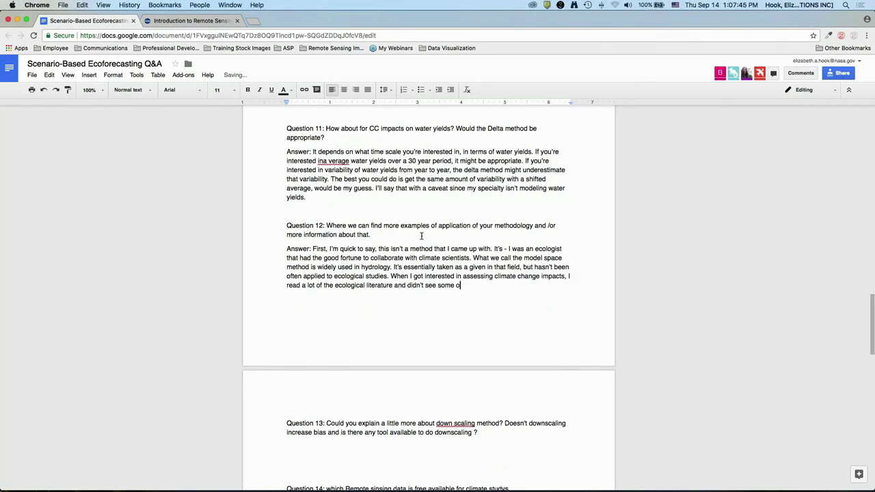
pyautogui.write('f the lessons I was learning from ')
pyautogui.write('the clima')
pyautogui.write('tes')
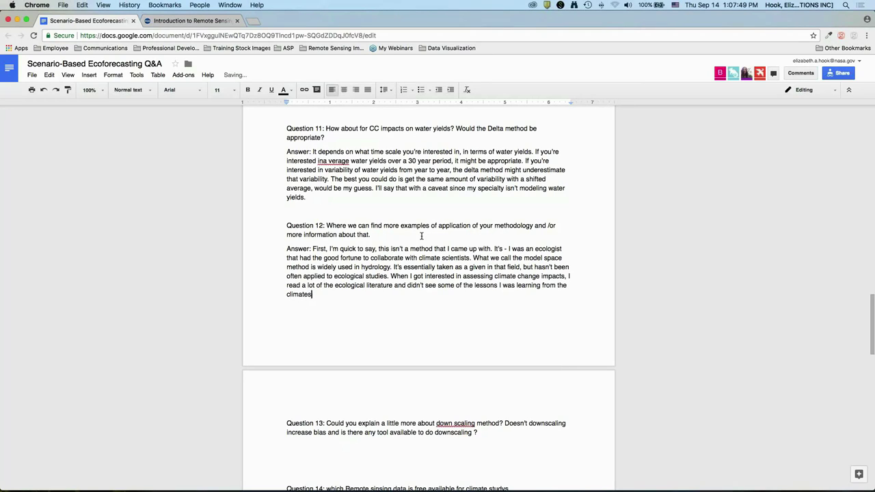
pyautogui.press('BackSpace')
pyautogui.write('scientists there. That was the dri')
# Step: Cite the summarizing manuscript in the italicized journal Global Change Biology
pyautogui.write('ver fo')
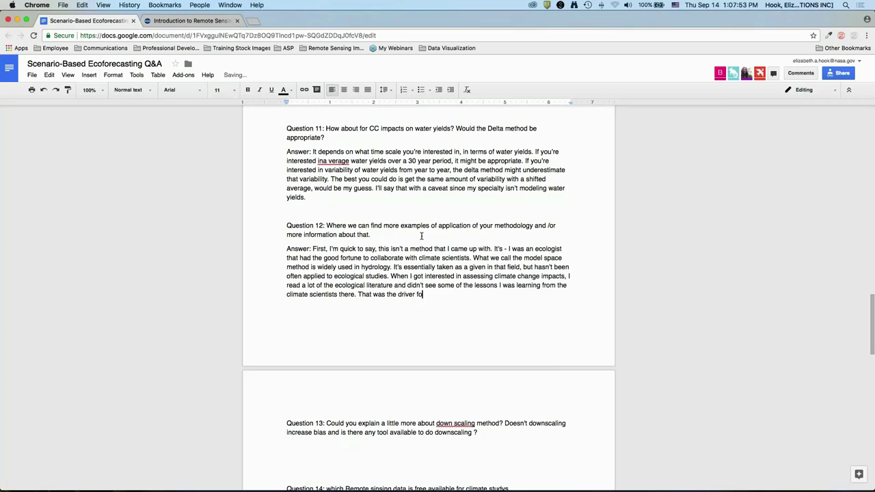
pyautogui.write('r writing the paper that summarized th')
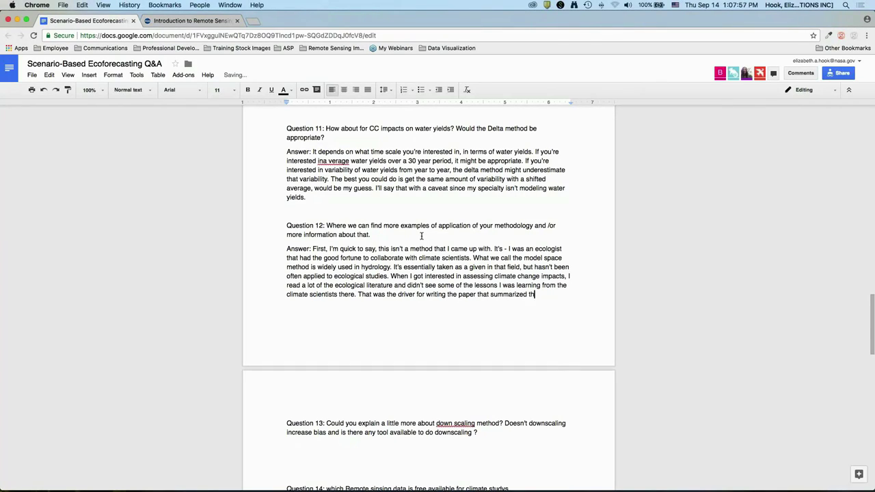
pyautogui.write('at paper, and I would poi')
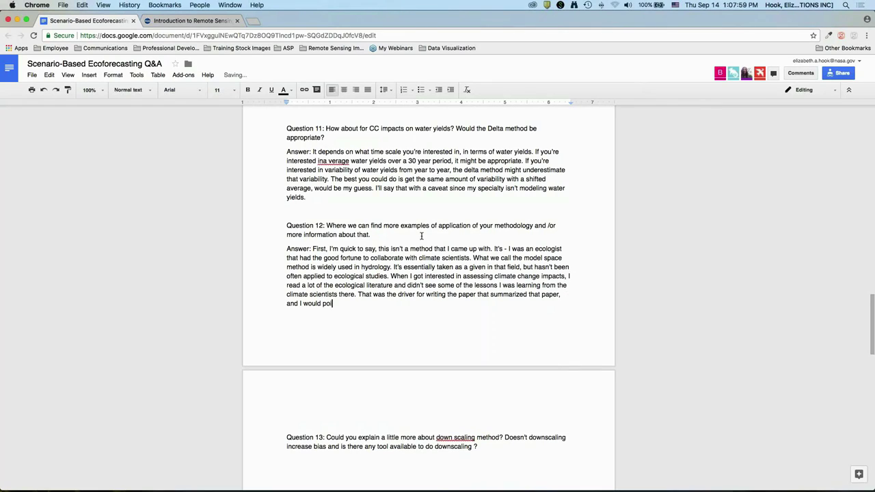
pyautogui.write('nt you to that manuscript. A manusc')
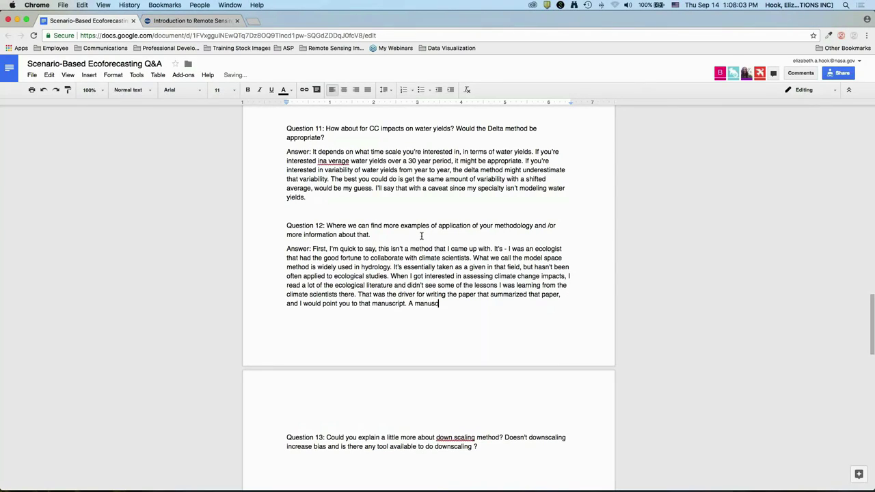
pyautogui.write('ript that came from')
pyautogui.hotkey('ctrl', 'i')
pyautogui.write('Global Change Biol')
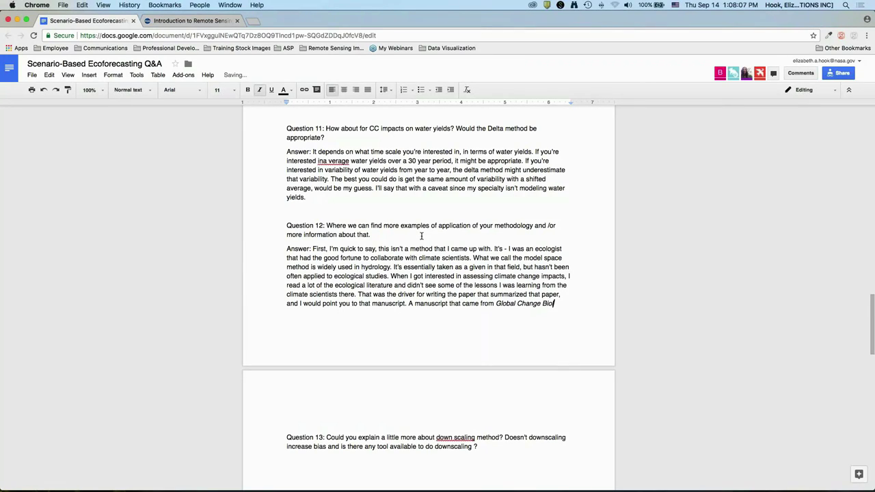
pyautogui.write('ogy')
pyautogui.hotkey('ctrl', 'i')
# Step: Type Question 13's answer on statistical downscaling methods, ending 'without expert collaboration.'
pyautogui.scroll(-7, 369, 233)
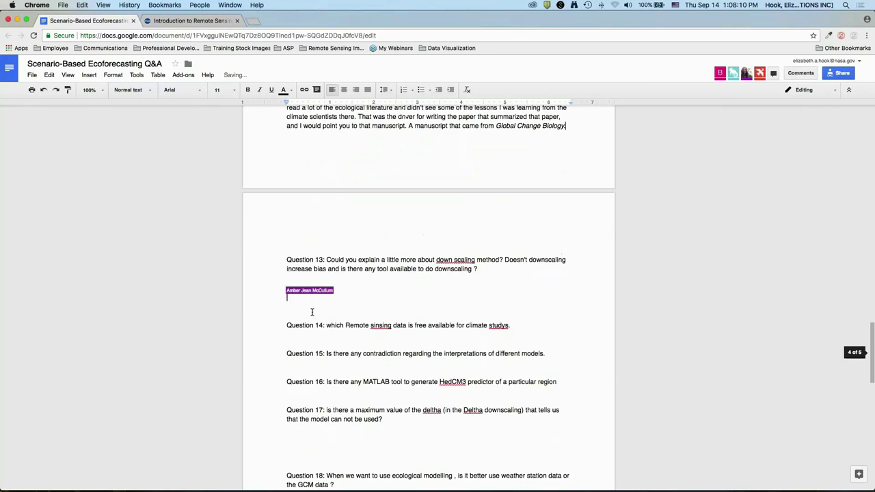
pyautogui.write('Answer:')
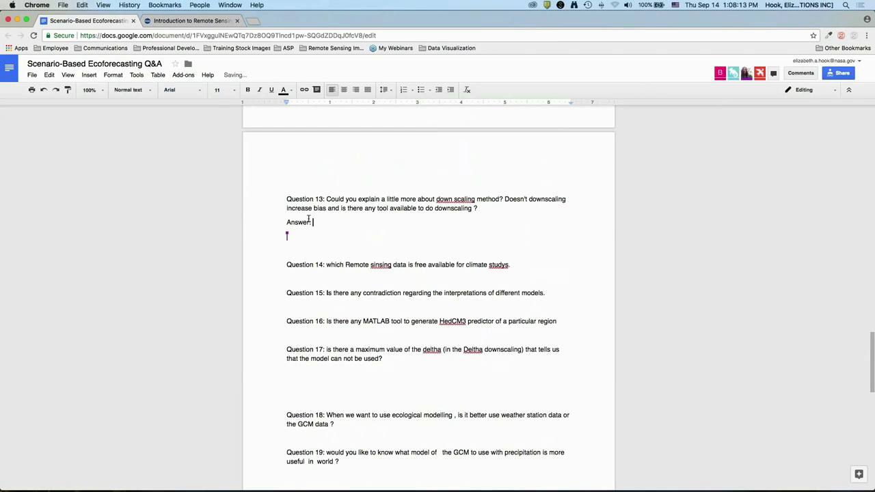
pyautogui.scroll(-1, 404, 205)
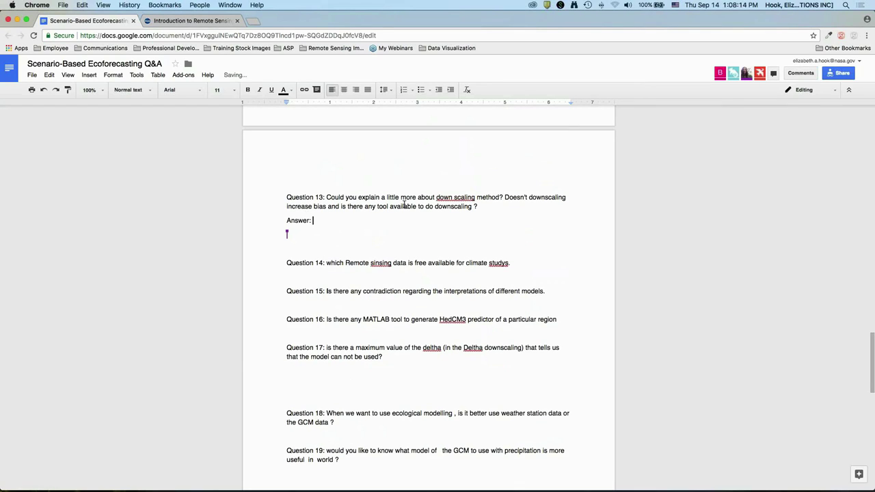
pyautogui.scroll(-2, 404, 204)
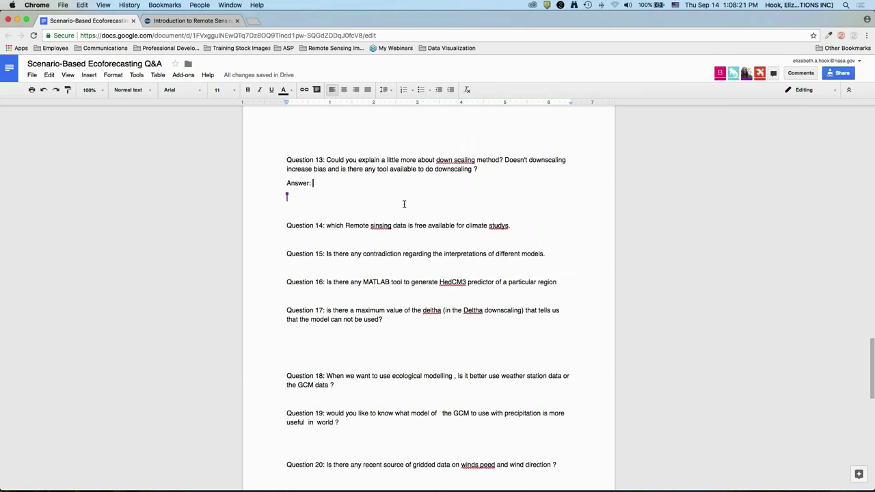
pyautogui.write("I don't think we have t")
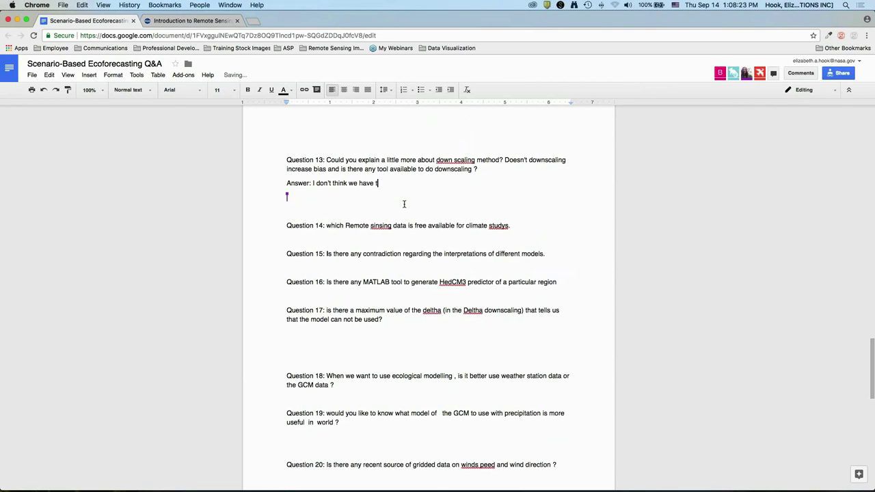
pyautogui.write('ime to get into all the different statist')
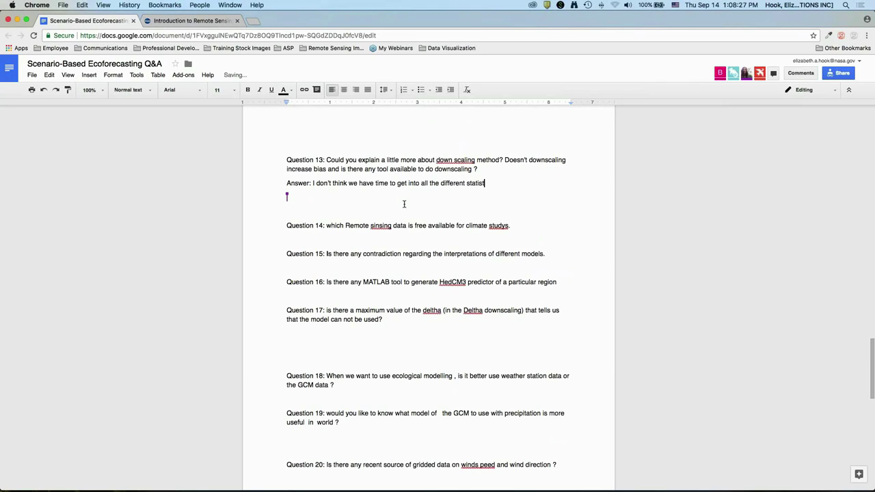
pyautogui.write('ical downscaling methods. There are qui')
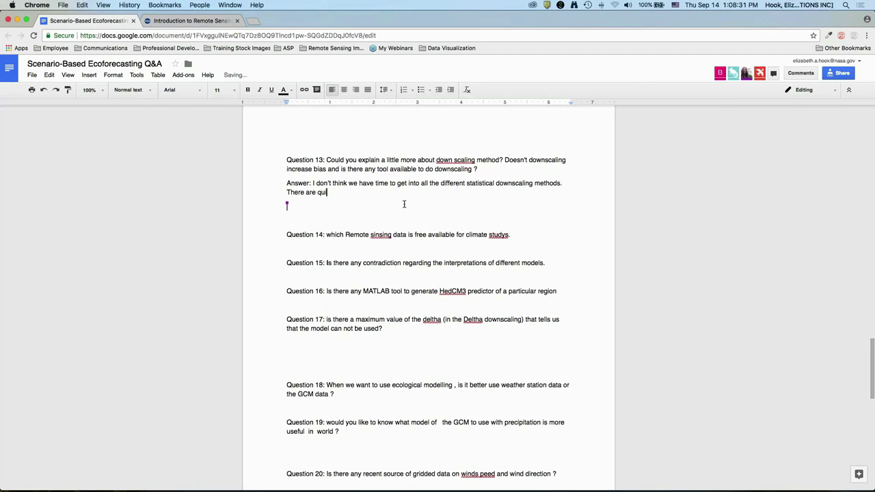
pyautogui.write('te a variety of em')
pyautogui.press('BackSpace')
pyautogui.press('BackSpace')
pyautogui.write('methods that')
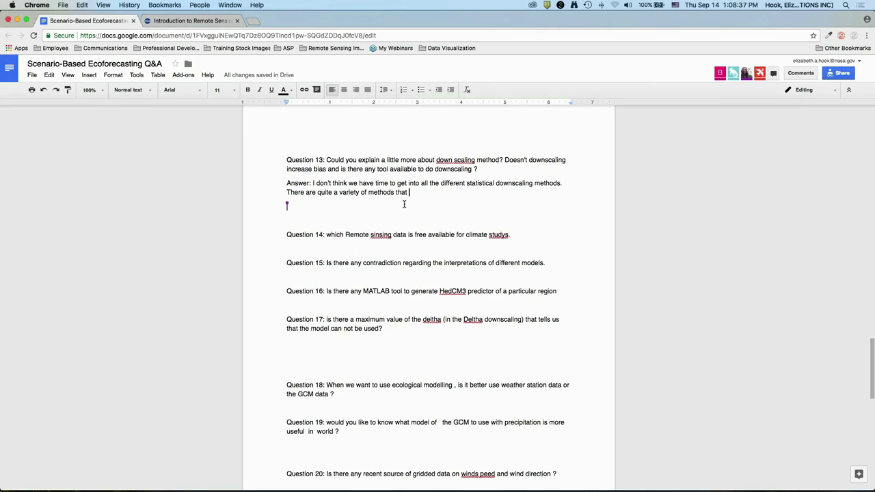
pyautogui.write(' - some of them are based on dis')
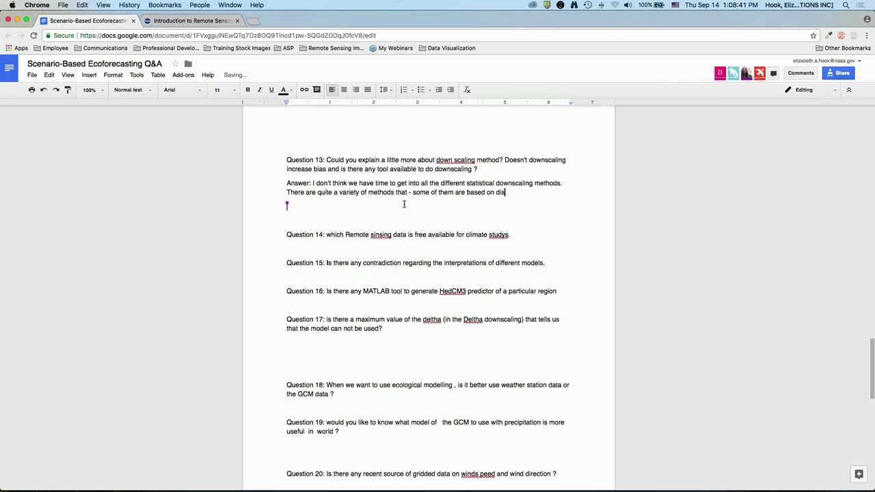
pyautogui.write('agrragation and some are based on th')
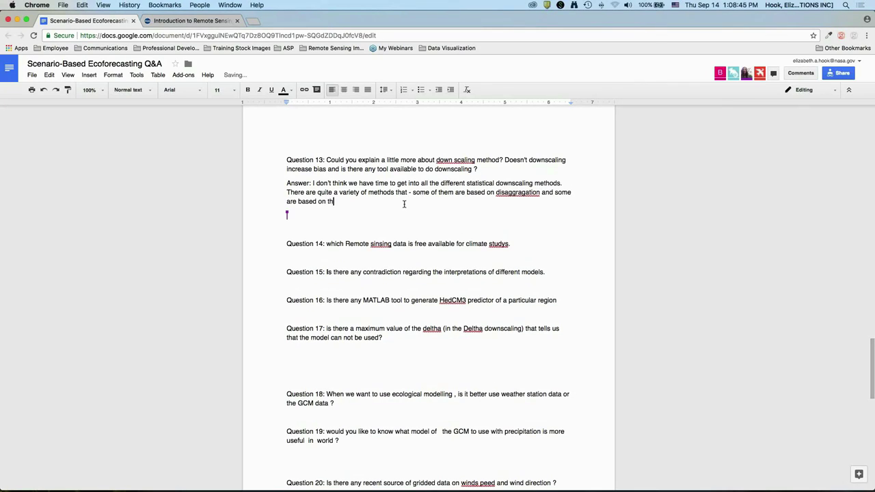
pyautogui.write('e MACA example we talked about ear')
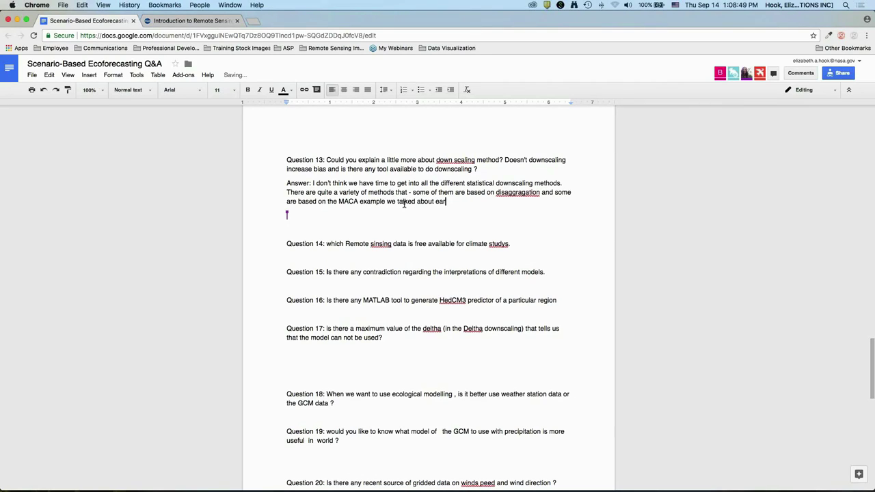
pyautogui.write("lier that's based on an analog ap")
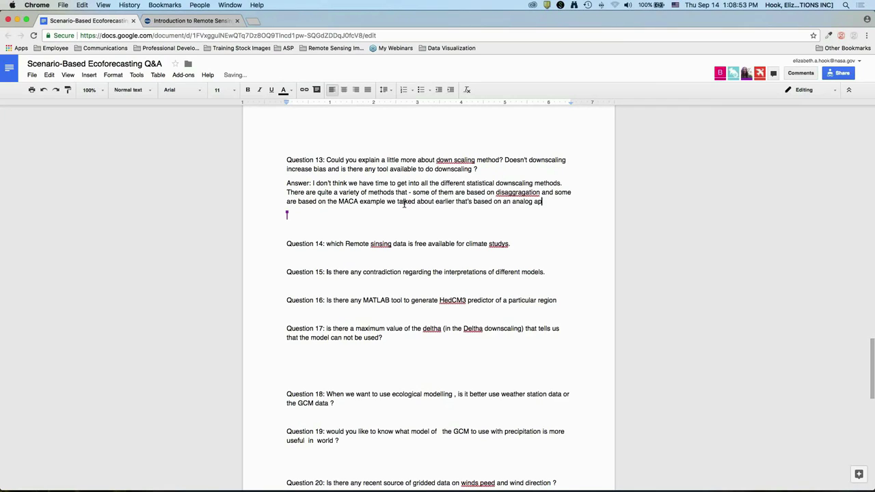
pyautogui.write('proach. It looks at th')
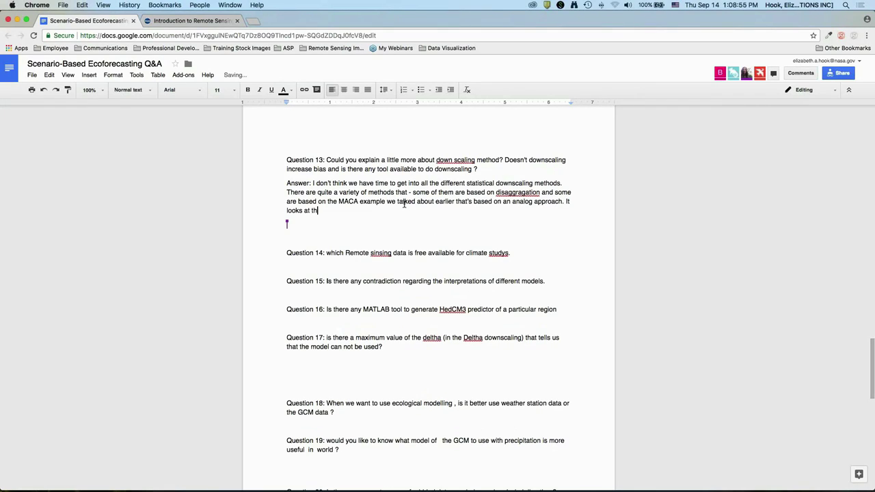
pyautogui.write('e cross cells and the pattern at a lo')
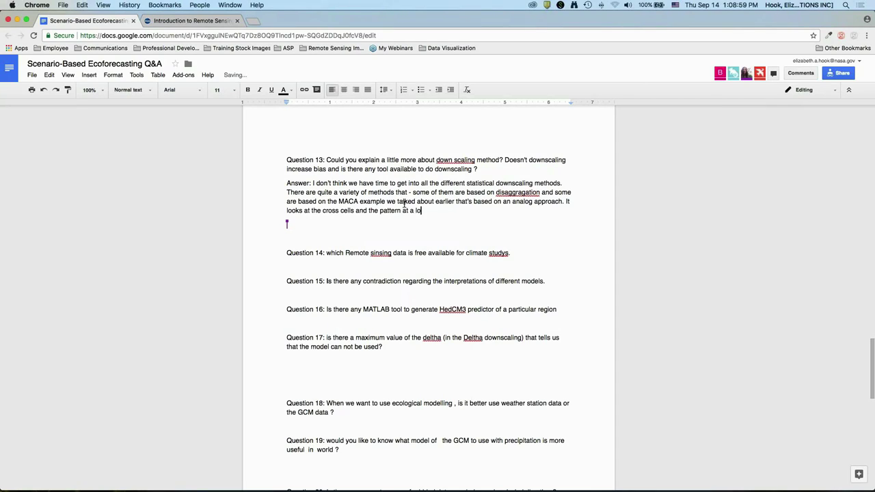
pyautogui.write('cal scale and how it matches the pattern o')
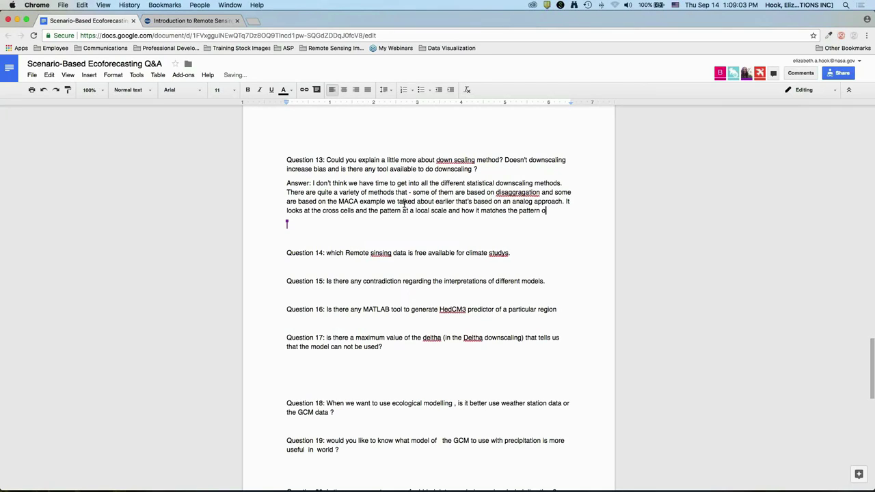
pyautogui.write('n a broad scal')
pyautogui.write('e. D')
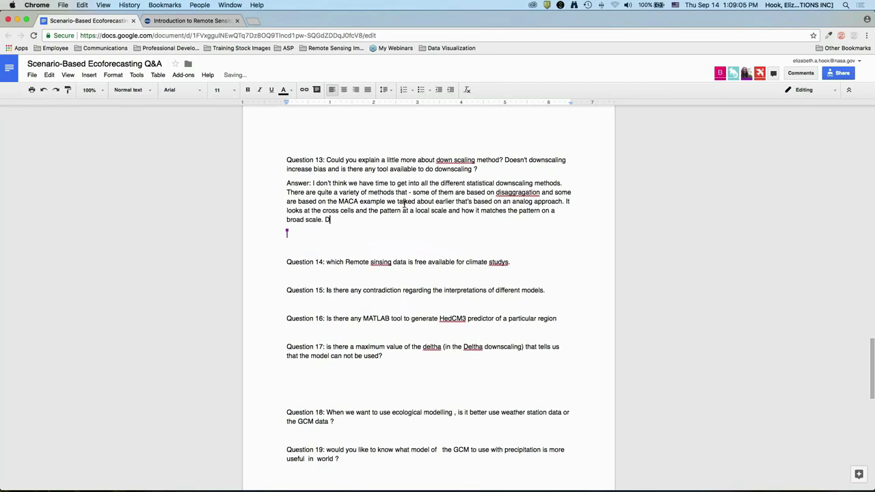
pyautogui.write("ownscaling - no downscaling in general doesn'")
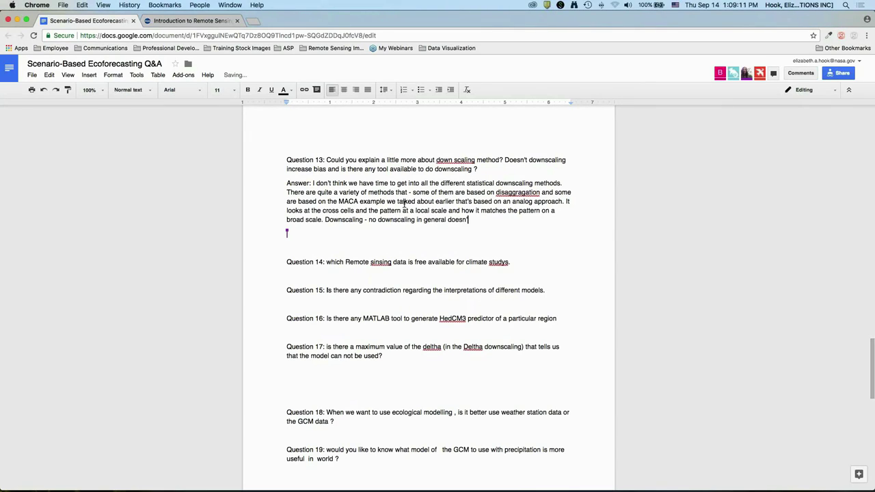
pyautogui.write('t increase bias, per say')
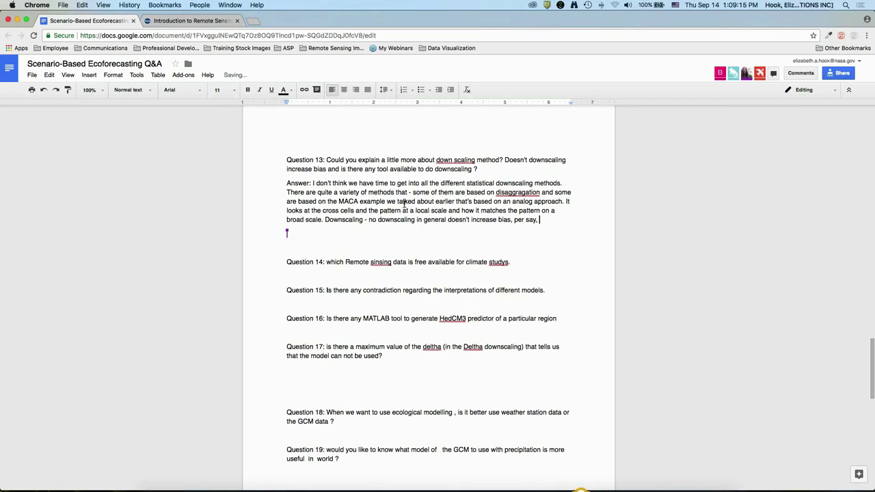
pyautogui.write(", but it also doesn't")
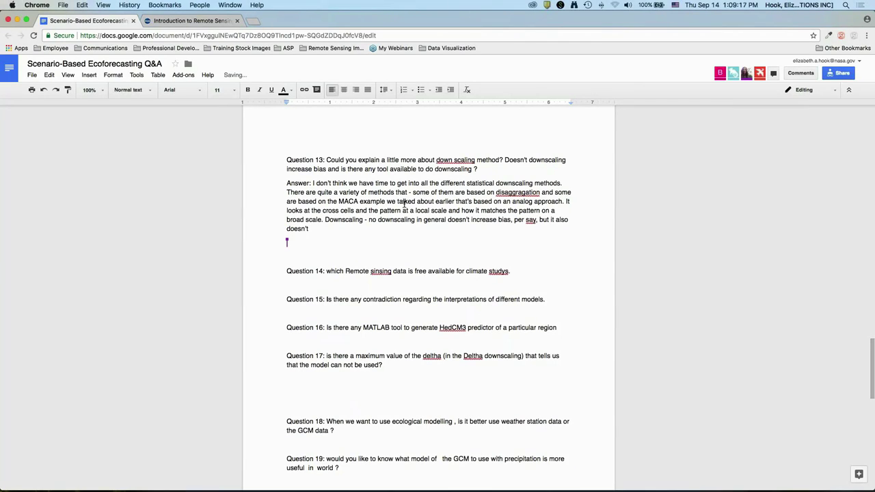
pyautogui.write(" provide added value. It doesn't neccessari")
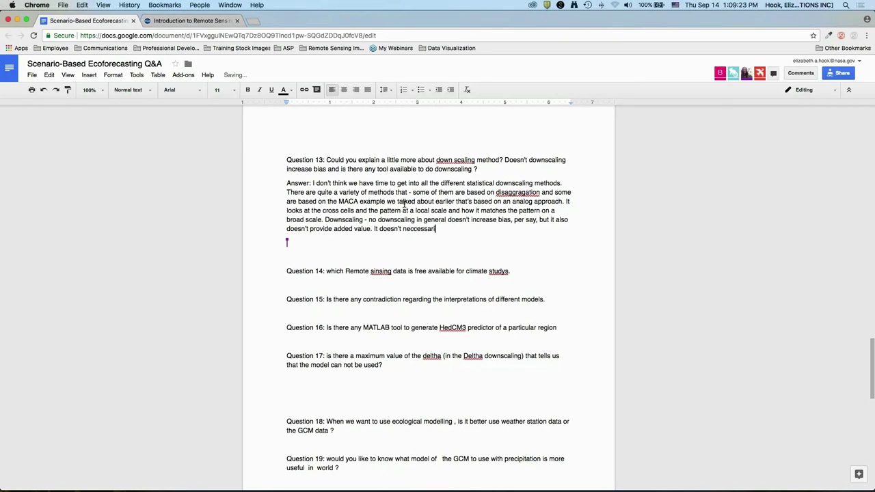
pyautogui.write('ly improve the climate change signal, it ju')
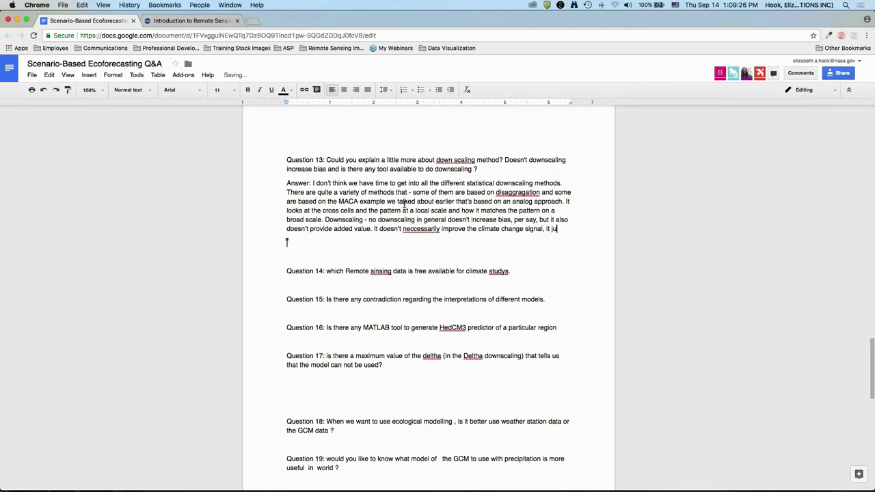
pyautogui.write('st brings it to a smaller ')
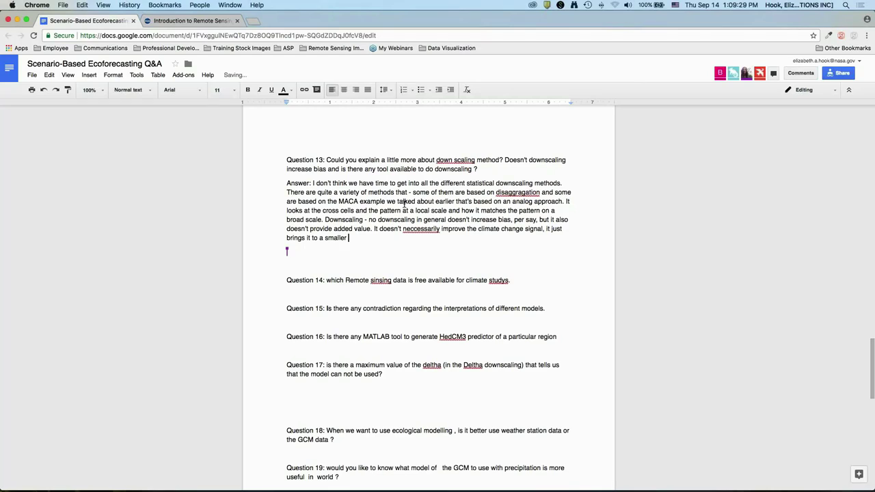
pyautogui.write('spatial sa')
pyautogui.write("le. That's true for statistical downscaling")
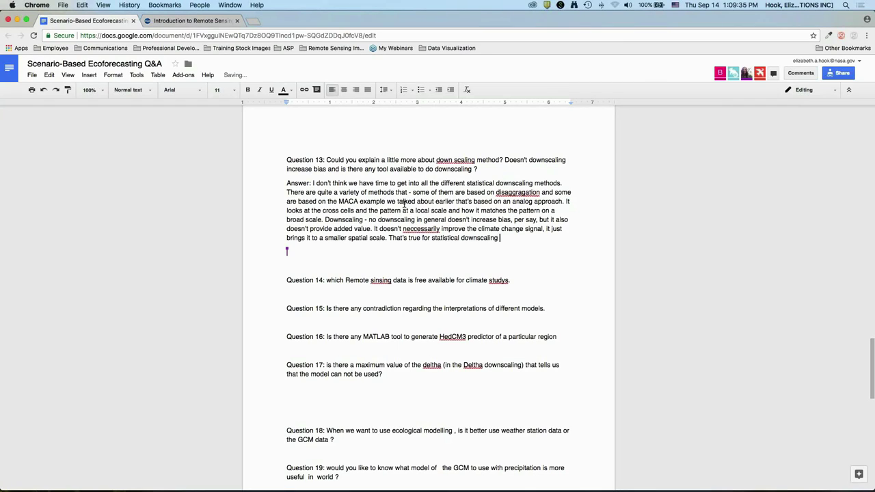
pyautogui.write(' - dynamical downscaling can real')
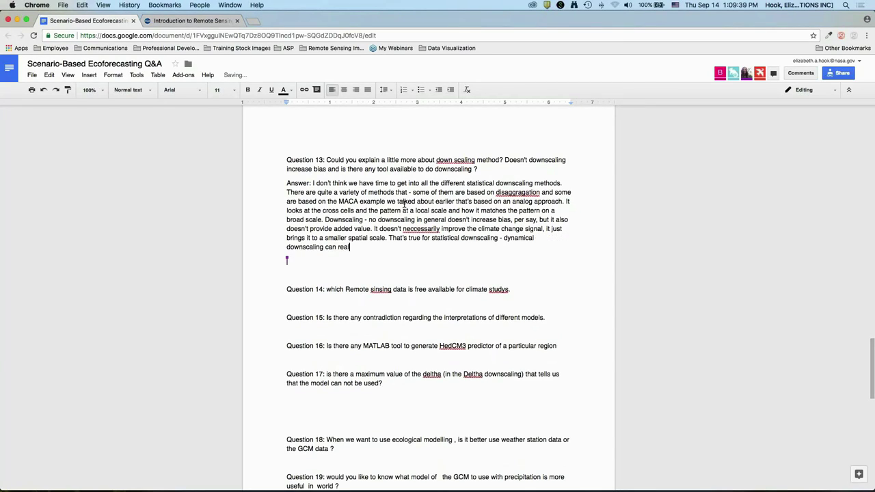
pyautogui.write('ly provide additional information. Is the')
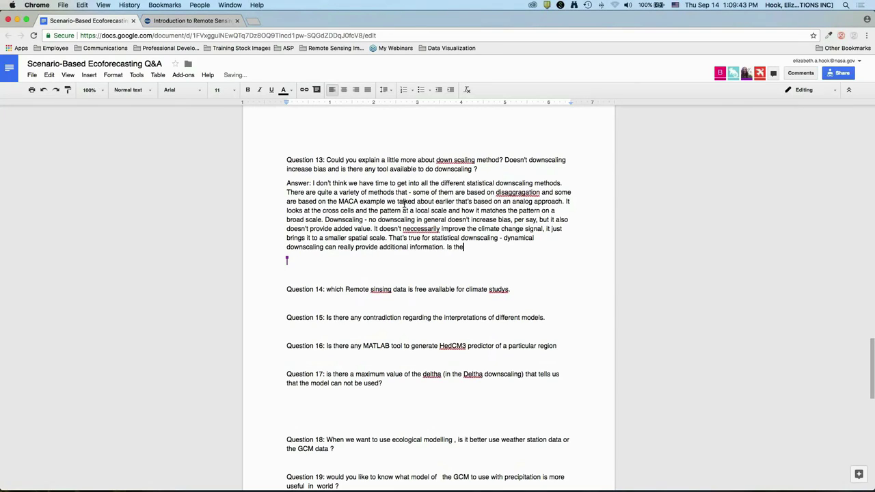
pyautogui.write('re any tool available ? Not rea')
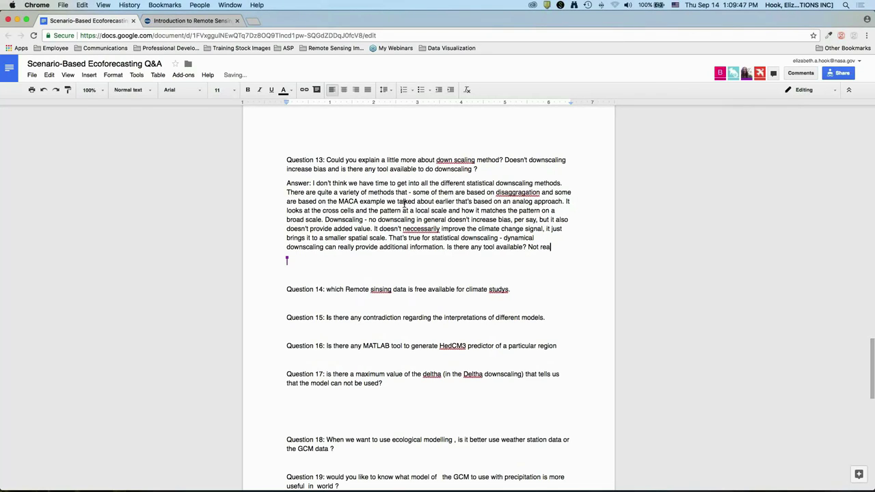
pyautogui.write("lly. I'd really")
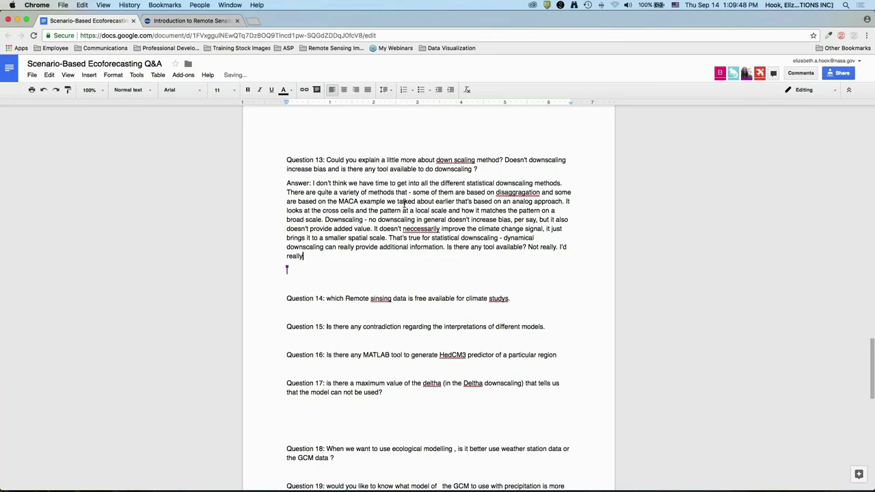
pyautogui.write(' recommend sticking with products that are out the')
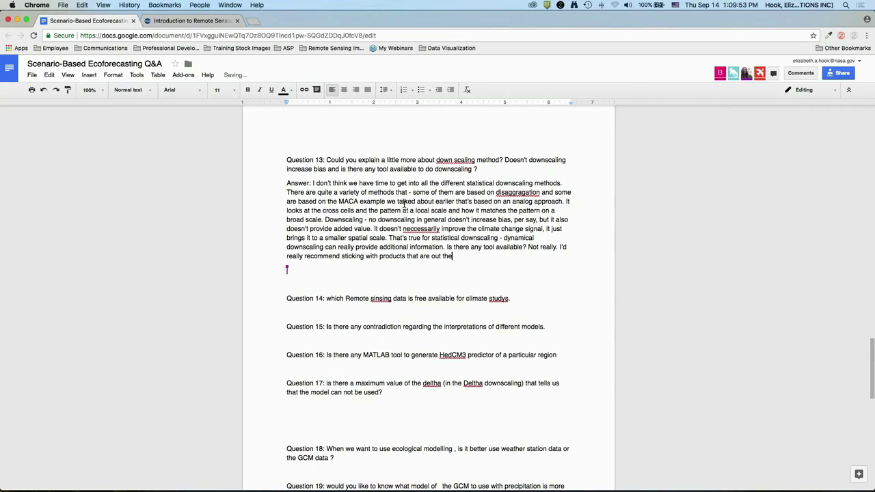
pyautogui.write('re and produced by climate scientists. T')
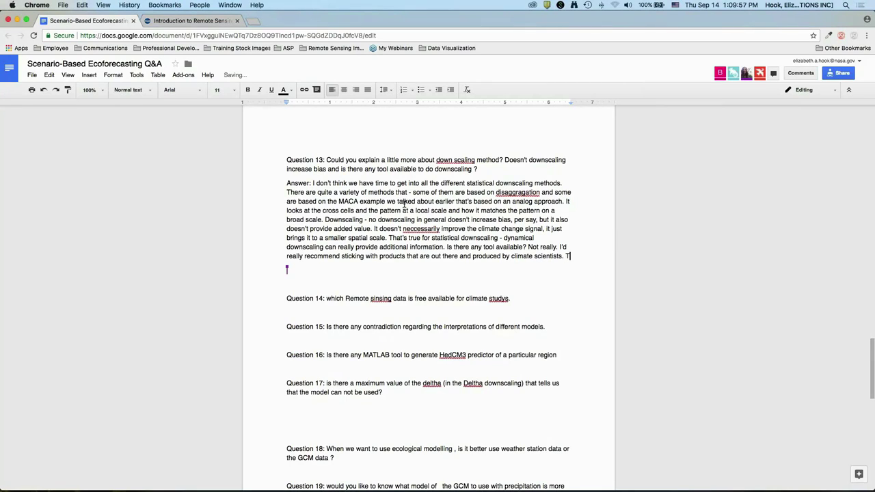
pyautogui.write('here are a lot of assump')
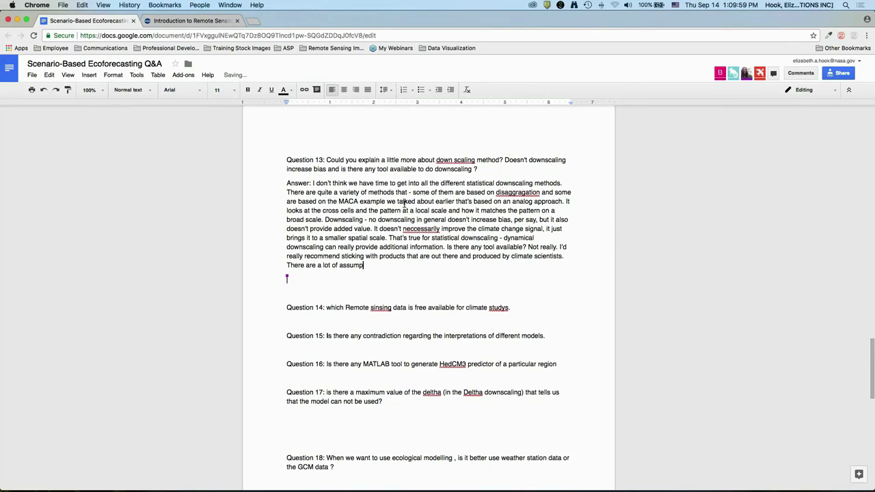
pyautogui.write('tions that go into different downsca')
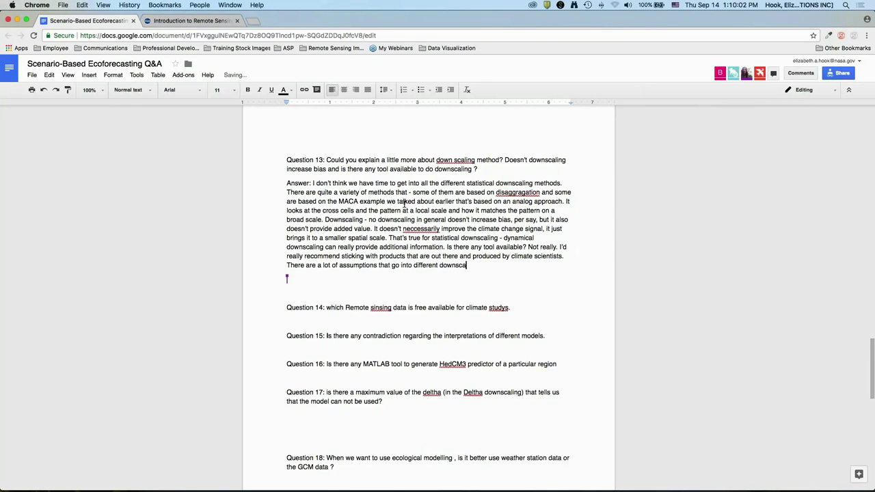
pyautogui.write('ling methods and a lot of active research ')
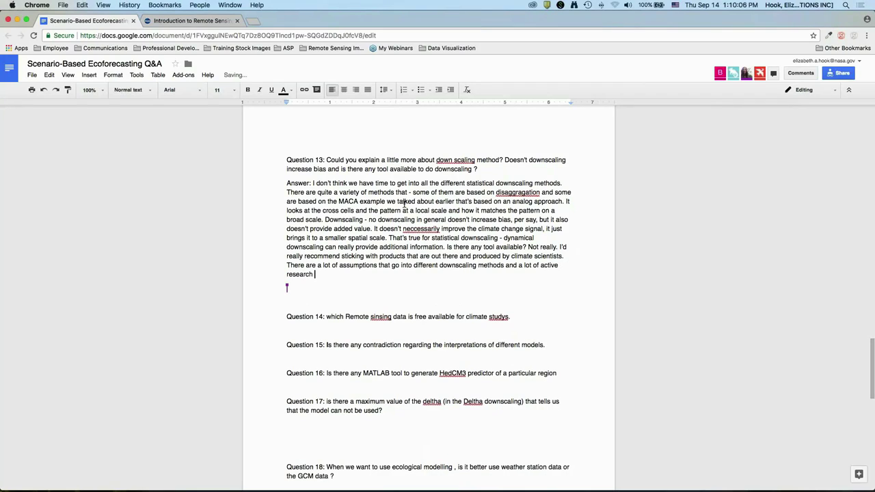
pyautogui.write('going on in terms of developing and improving ')
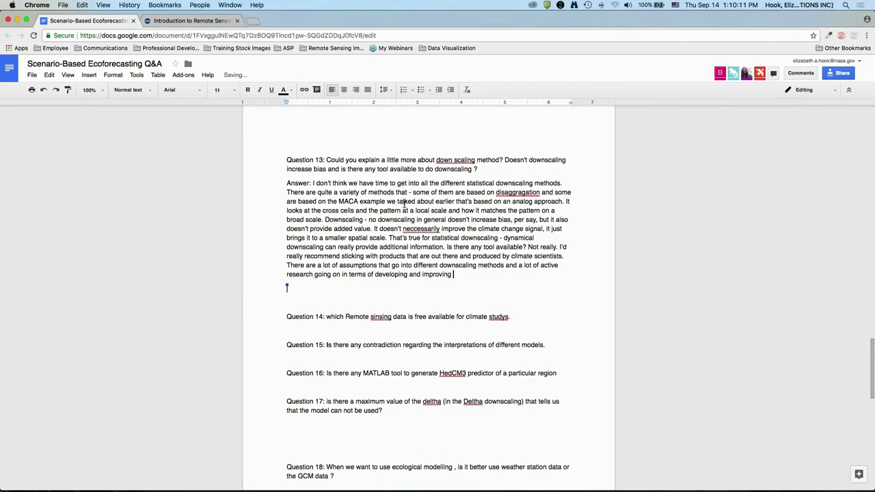
pyautogui.write('downscaling methods. For exam')
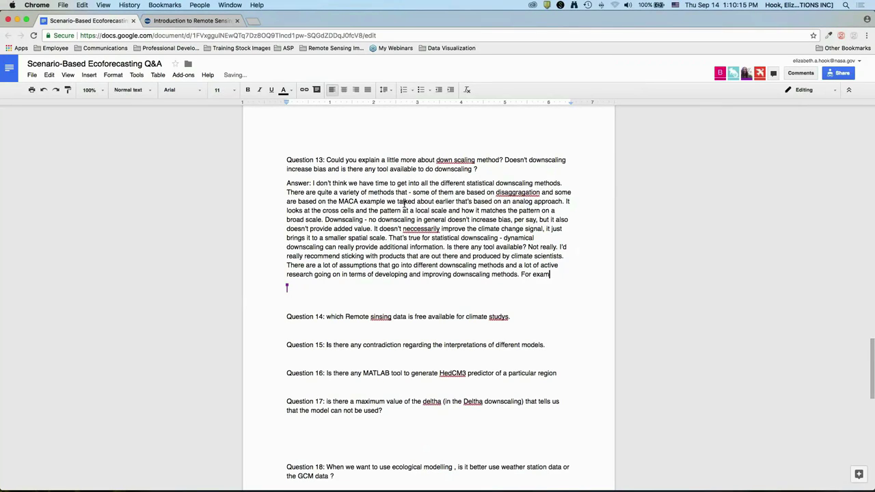
pyautogui.write('ple, there are more complex')
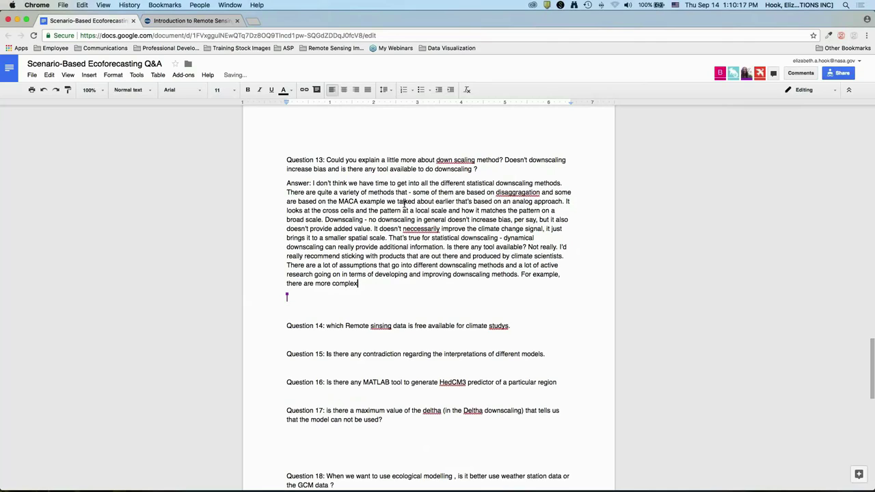
pyautogui.write(' version of the delta method, and so on.')
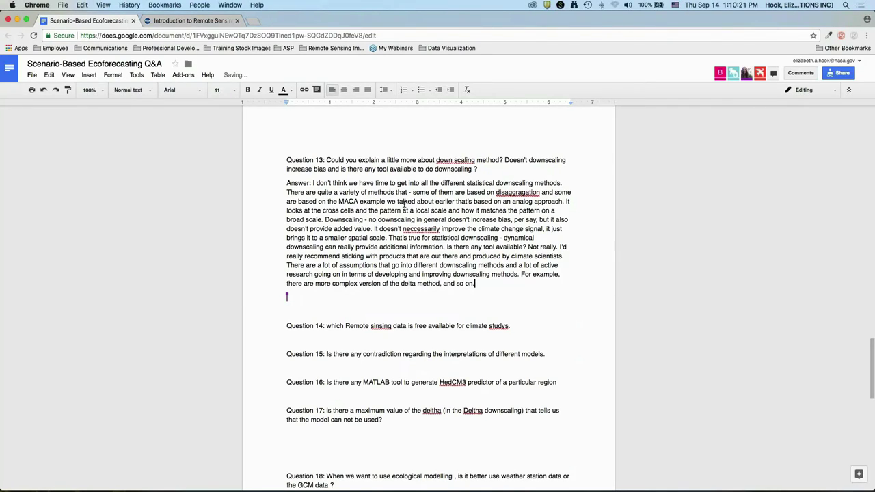
pyautogui.write(" If you're interested in developin")
pyautogui.write('g downsc')
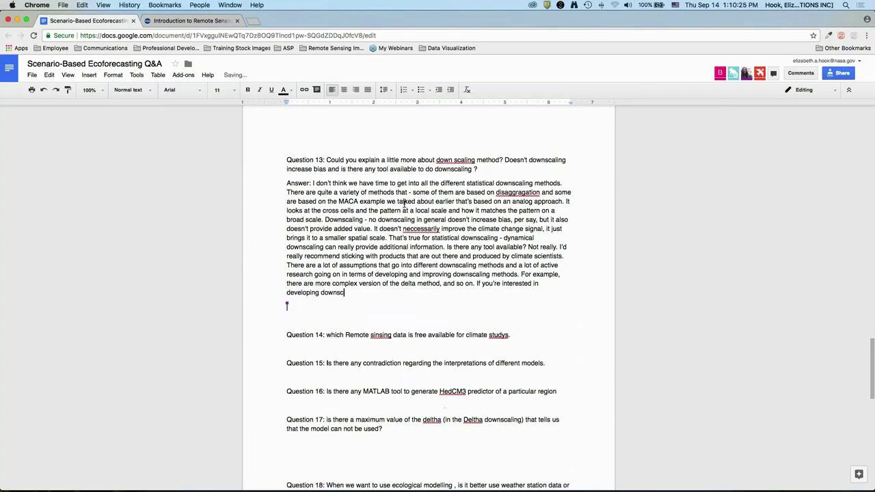
pyautogui.write("aling methods, it's an active areaa ")
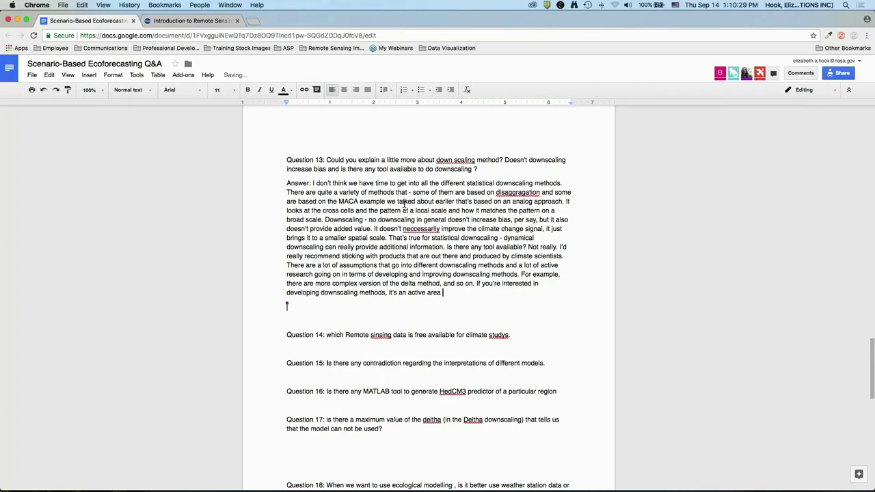
pyautogui.write("of research. As an ecologist, it's not s")
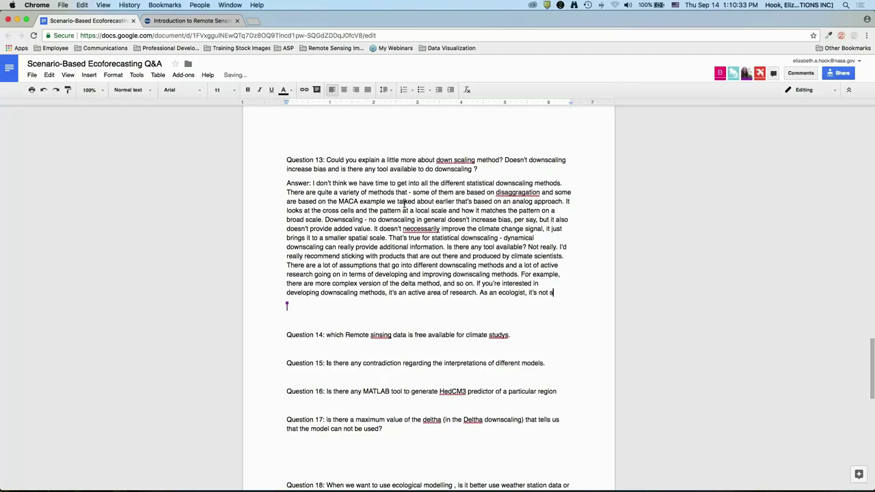
pyautogui.write('o hard to apply the d')
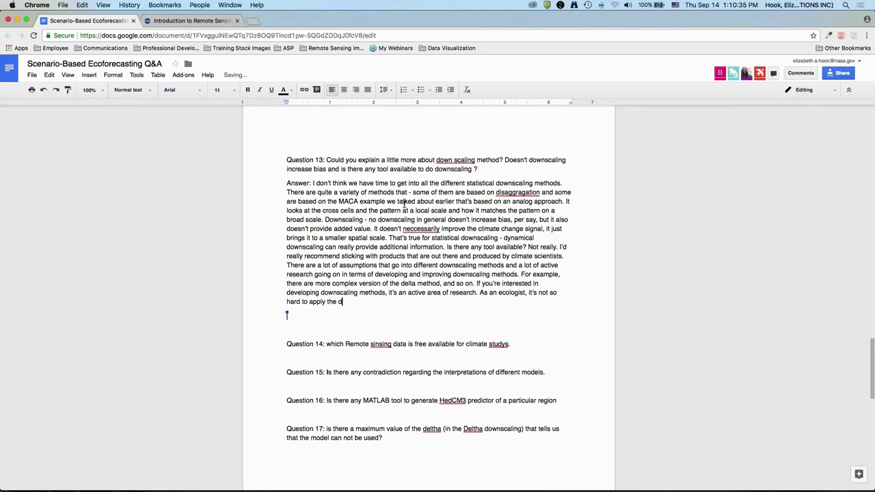
pyautogui.write("elta method. But I wouldn't recomme")
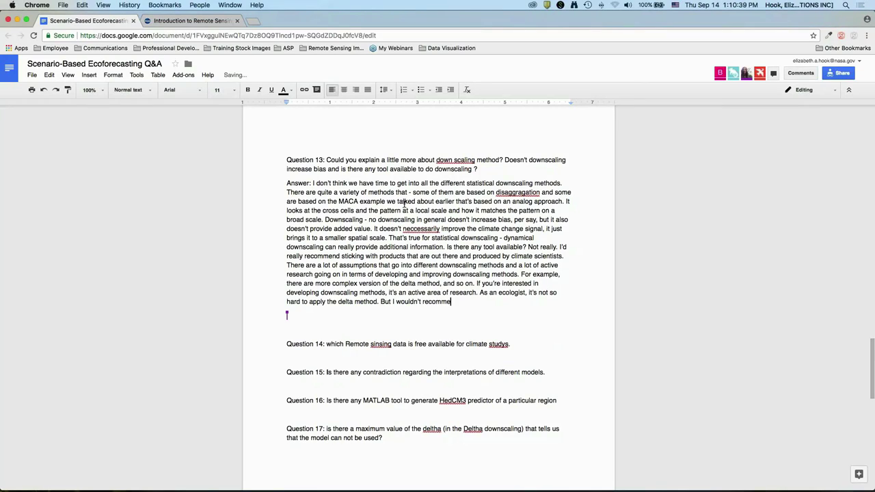
pyautogui.write('nd producing statistically downscale')
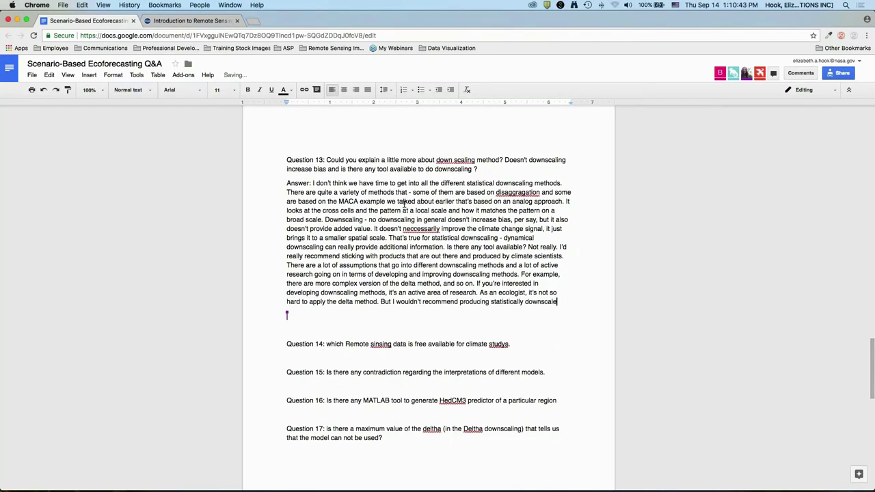
pyautogui.write('d efforts without e')
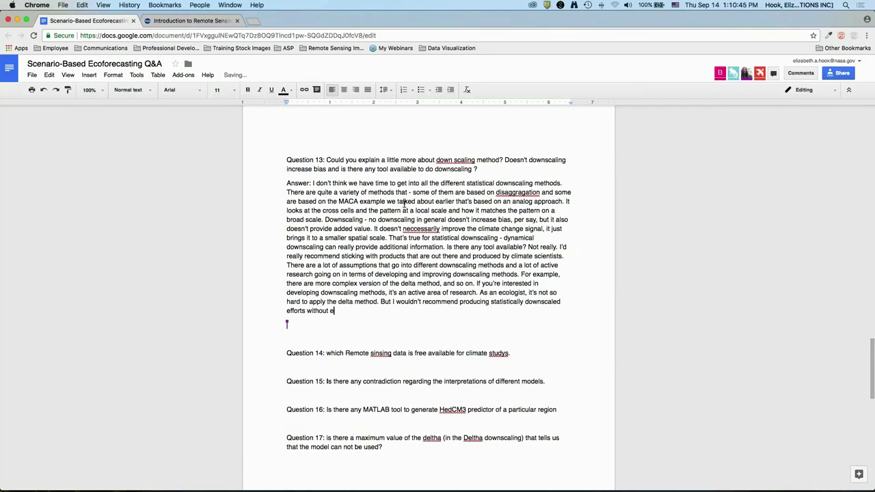
pyautogui.write('xpert collaboration.')
# Step: Remove the blank line after the Question 13 answer and move down to Question 14
pyautogui.press('Delete')
pyautogui.press('Down')
pyautogui.press('Down')
pyautogui.press('Down')
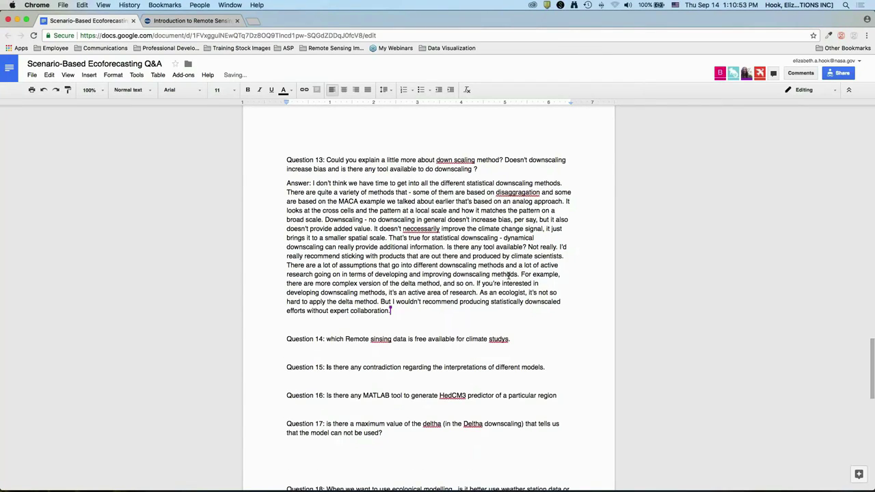
pyautogui.scroll(-1, 509, 275)
# Step: Add 'Answer:' followed by '[Answer provided later]' under Question 14
pyautogui.scroll(-5, 509, 276)
pyautogui.write('Answer:')
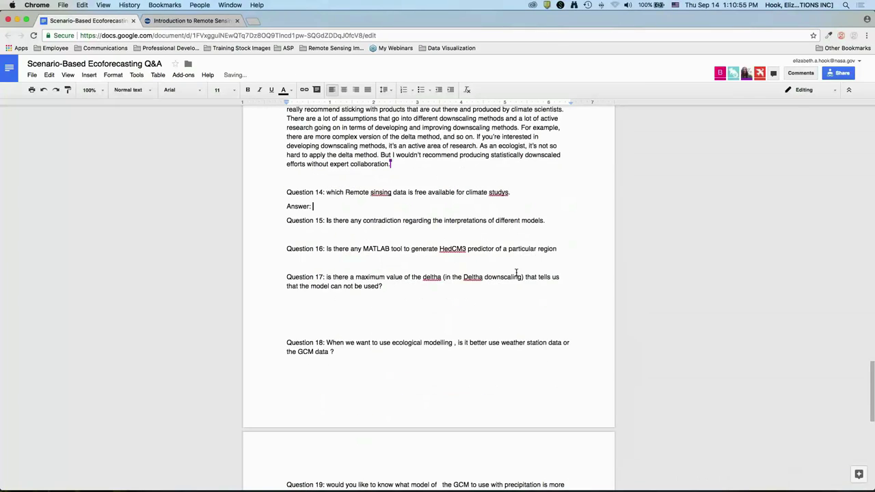
pyautogui.press('Return')
pyautogui.click(371, 206)
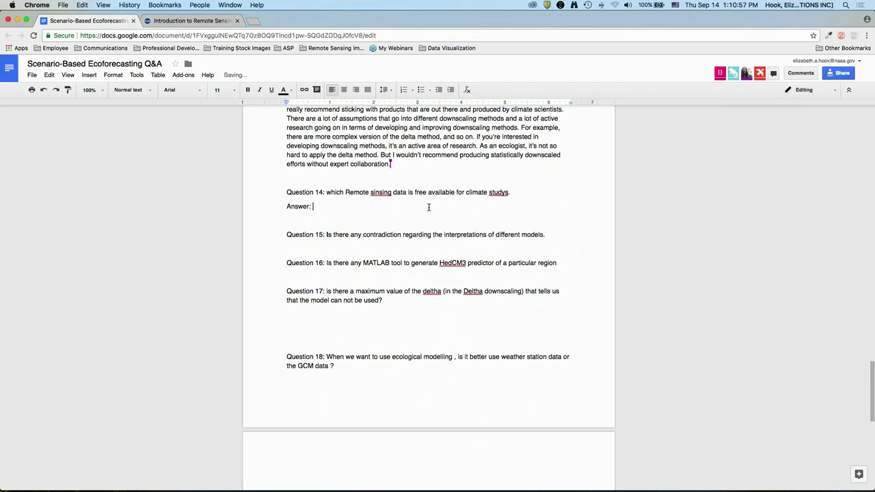
pyautogui.scroll(-3, 422, 206)
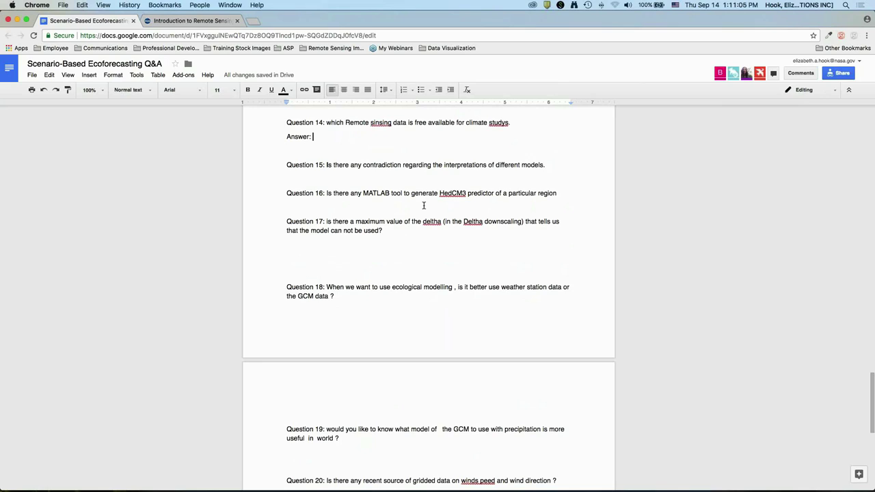
pyautogui.write('[Answer provided later]')
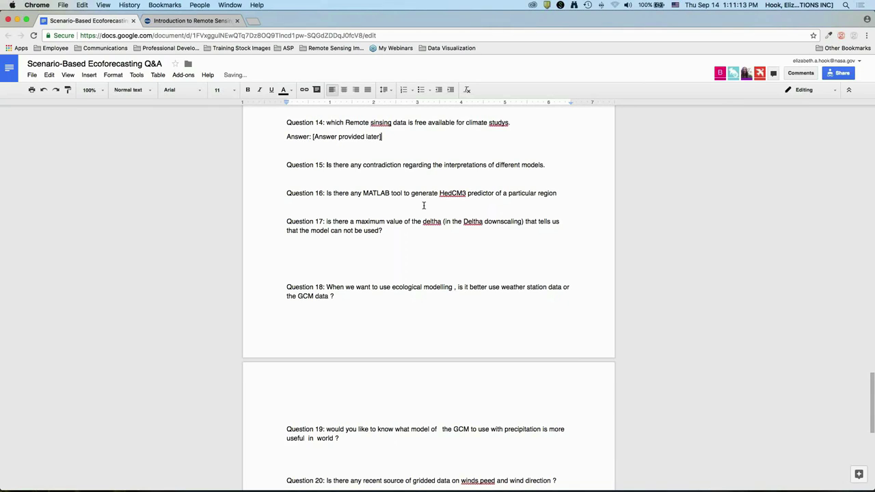
# Step: Type 'Defer to RS experts. We can't look forward with satellite data...' with 'forward' italicized
pyautogui.write('D')
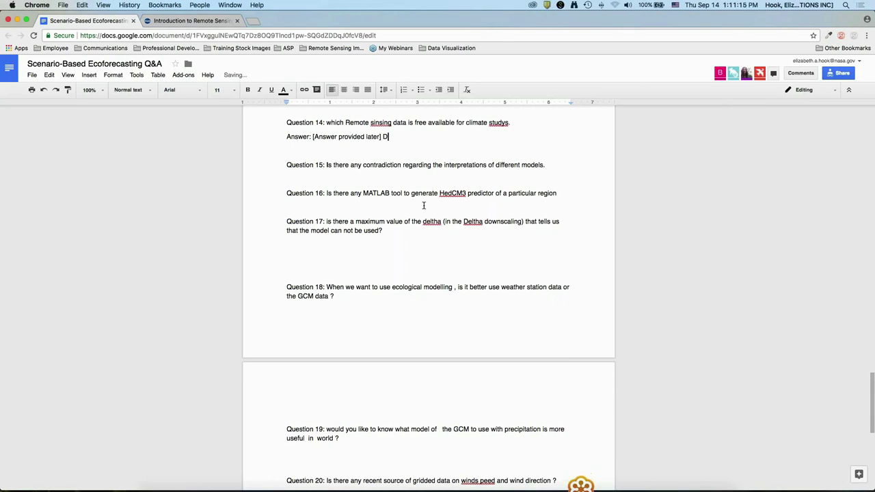
pyautogui.write('efer to RS exper')
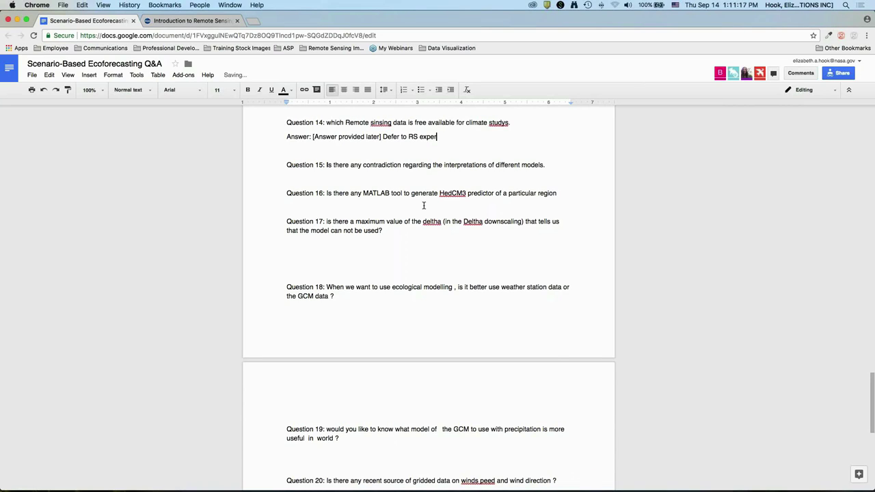
pyautogui.write("ts. We can't look")
pyautogui.hotkey('ctrl', 'i')
pyautogui.write('forward')
pyautogui.hotkey('ctrl', 'i')
pyautogui.write('with satellit')
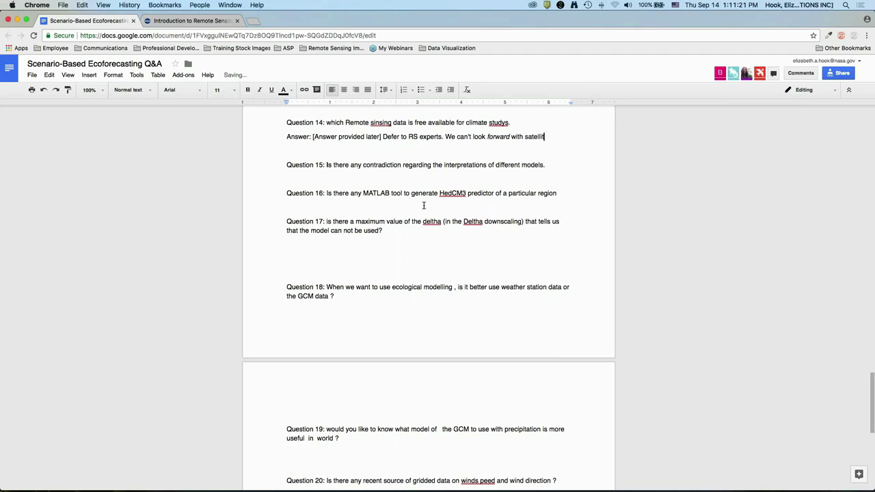
pyautogui.write('e data. We can use R')
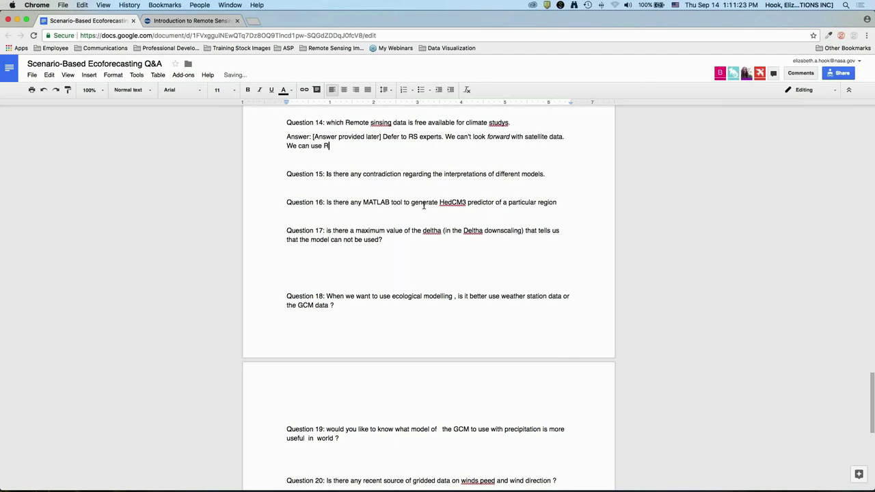
pyautogui.write('S information for present and recent past, bu')
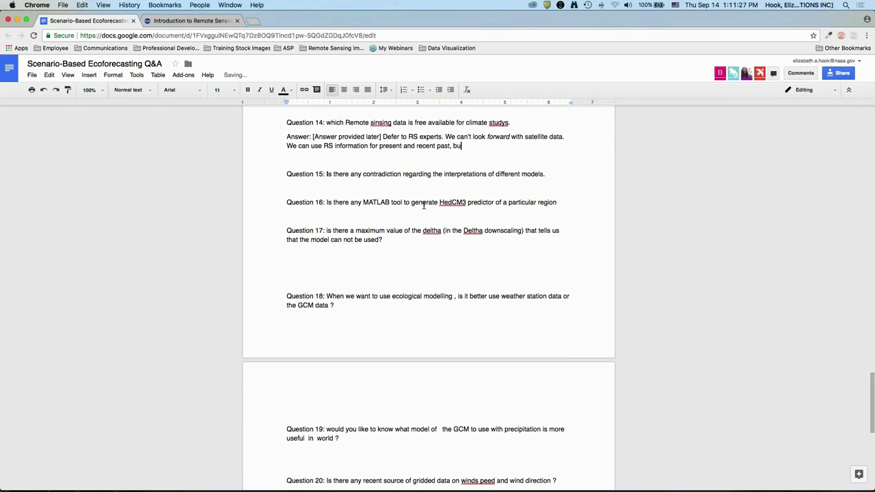
pyautogui.write("t dont' have RS data for the t")
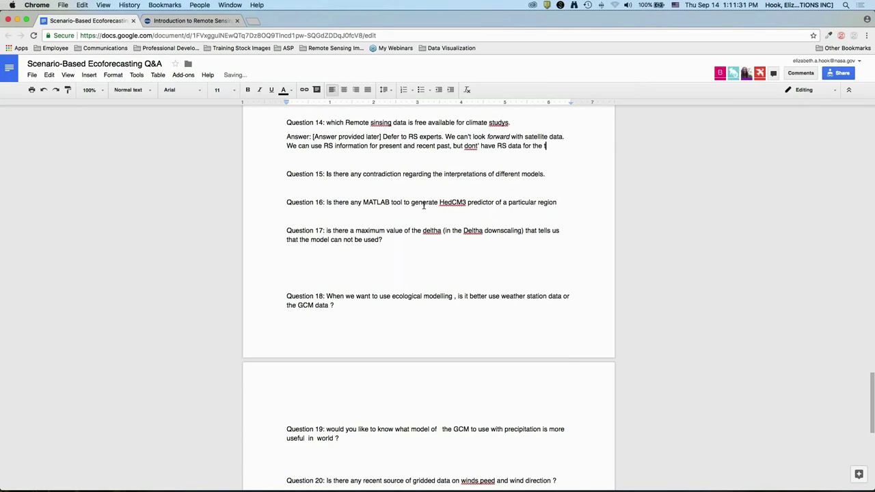
pyautogui.write('future. We can get simil')
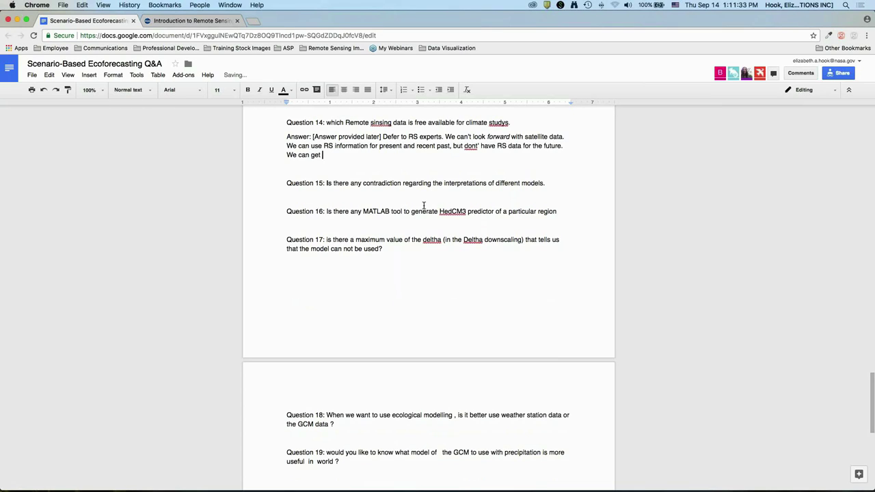
pyautogui.write('ar variables and use f')
pyautogui.write('hem for things')
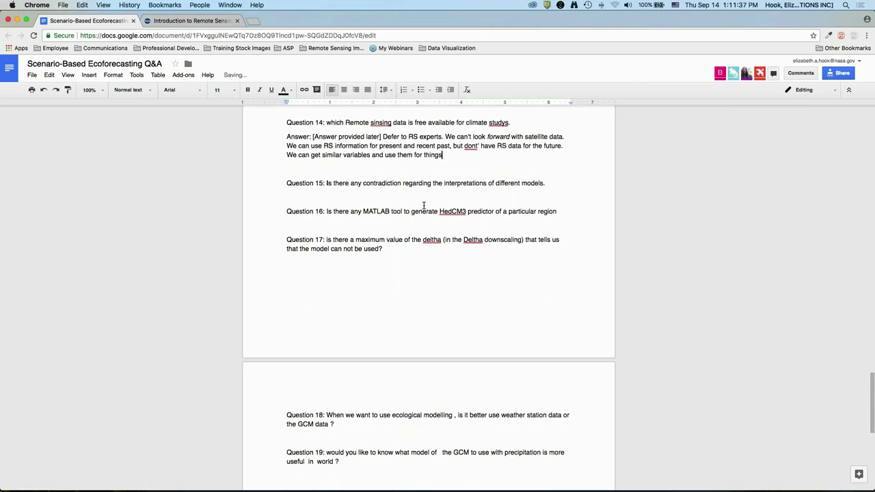
pyautogui.write(' like checking reliability of climate model output.')
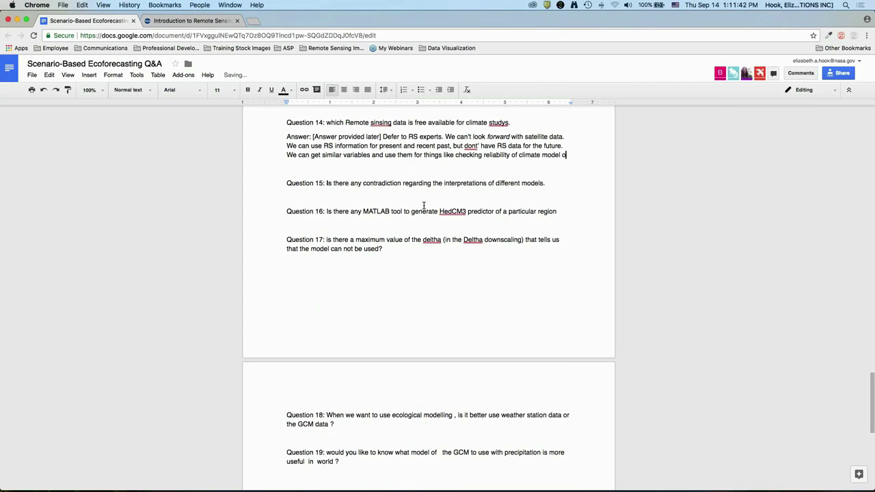
# Step: Add 'Answer:' under Question 15 and 'Answer: Code in R not in MATLAB - unknown.' under Question 16
pyautogui.click(552, 193)
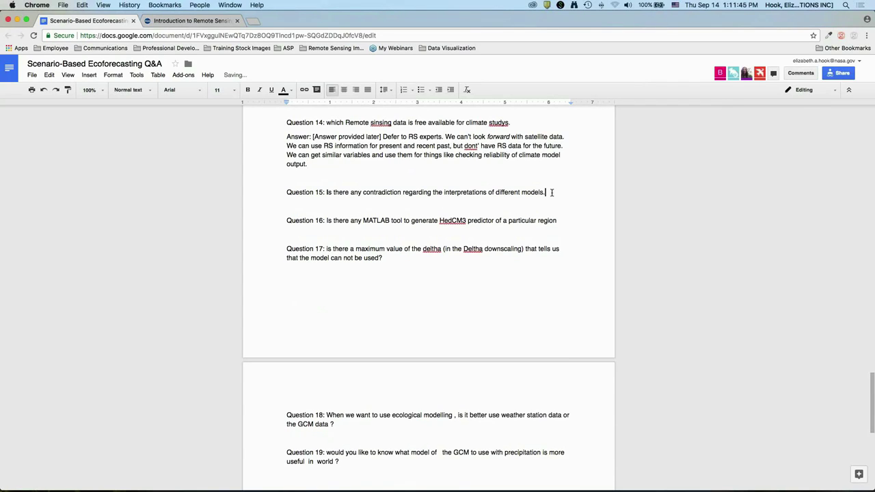
pyautogui.press('Return')
pyautogui.write('Answer:')
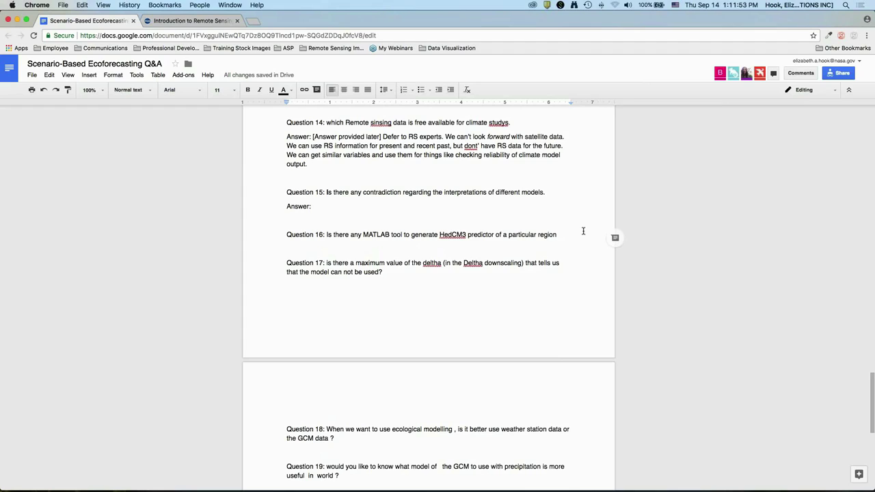
pyautogui.press('Return')
pyautogui.write('Answer:')
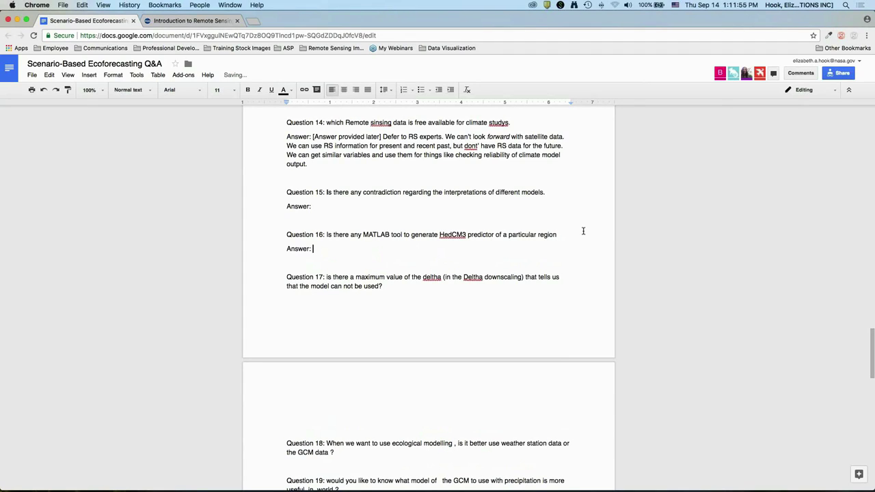
pyautogui.scroll(-1, 528, 229)
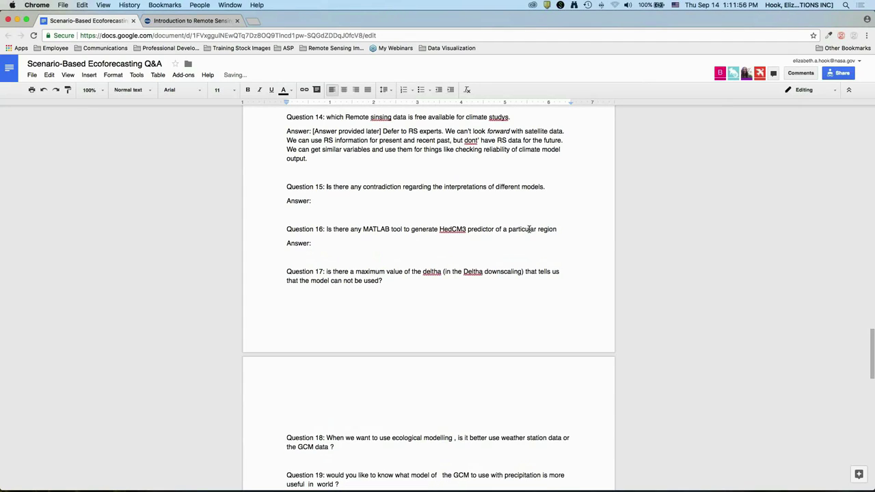
pyautogui.scroll(-3, 528, 229)
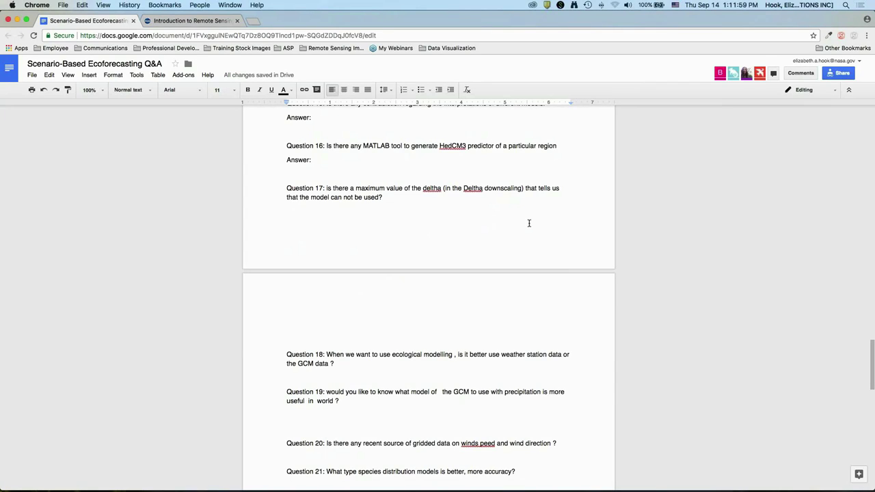
pyautogui.write(': Code in R ')
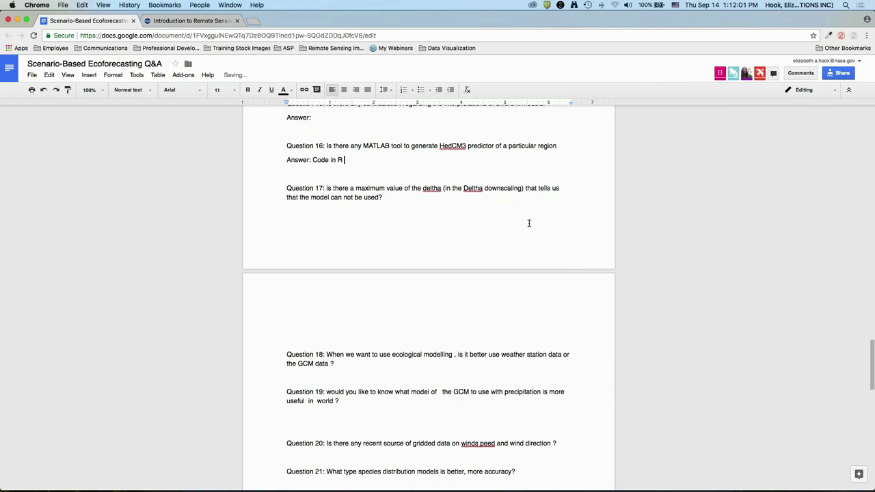
pyautogui.write('not in MATLAB - unknown.')
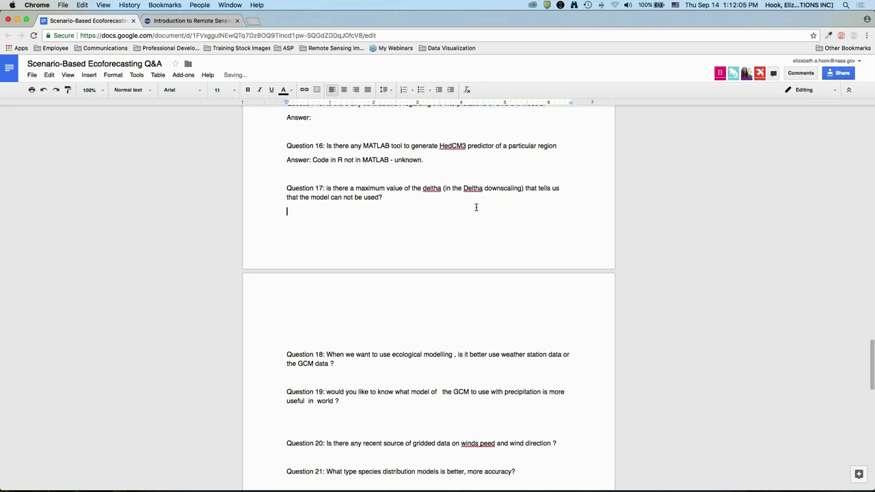
pyautogui.write('Answer:')
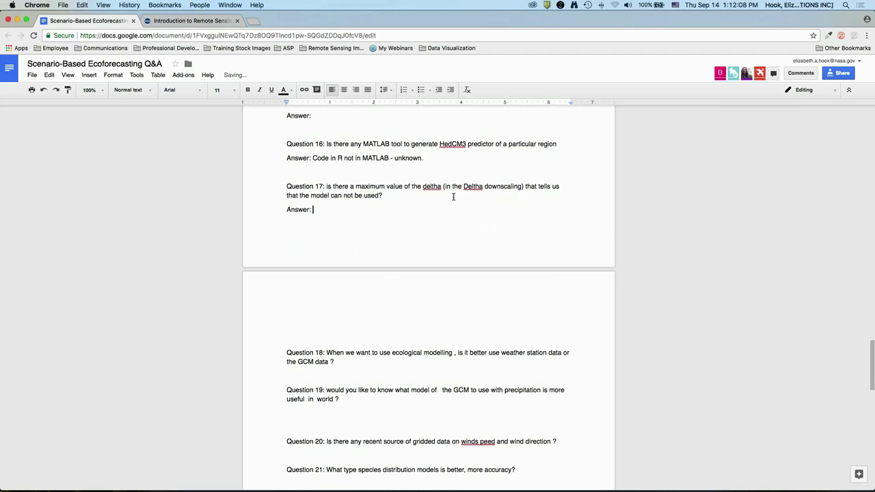
# Step: Type Question 17's answer starting 'Don't think so - honestly...' about models underestimating change
pyautogui.scroll(-3, 453, 197)
pyautogui.write("Don't thi")
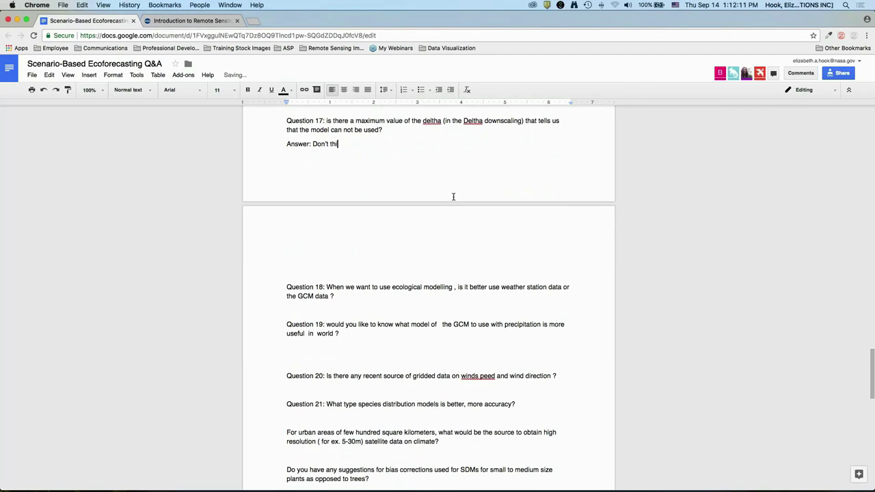
pyautogui.write("nk so - honestly, there's been, if anything, models")
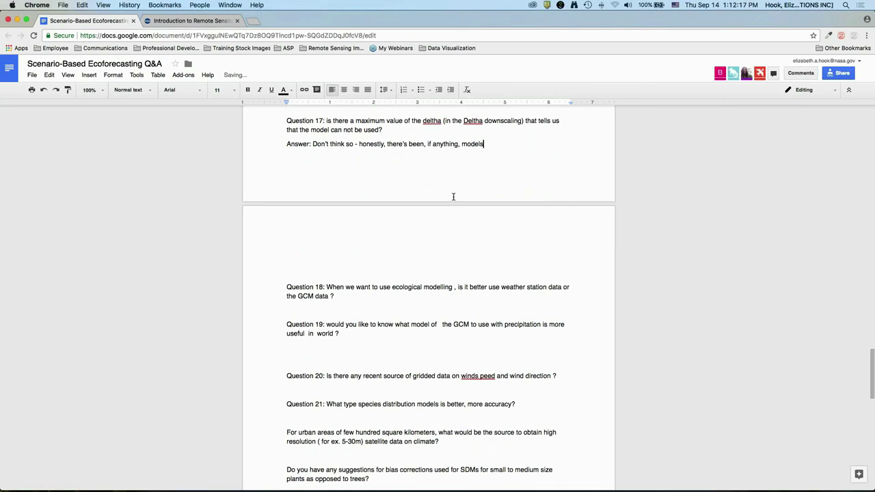
pyautogui.write(' have underestimated rather than overesti')
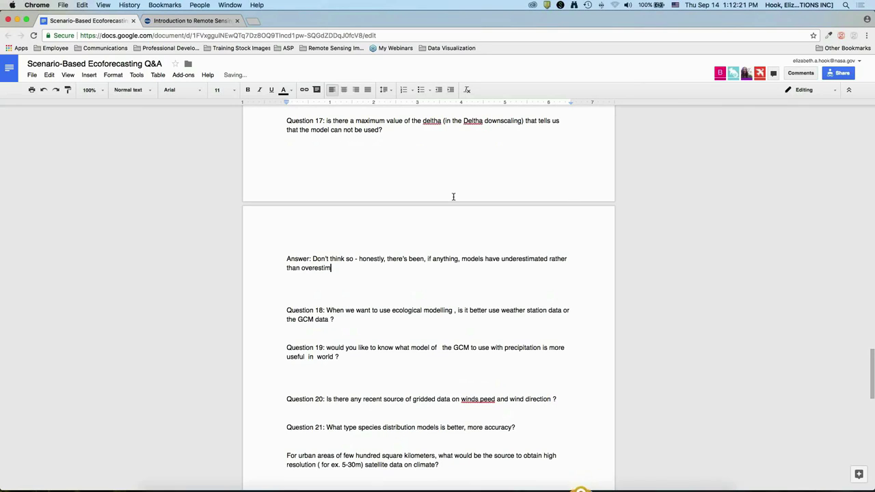
pyautogui.write('mated the amount ')
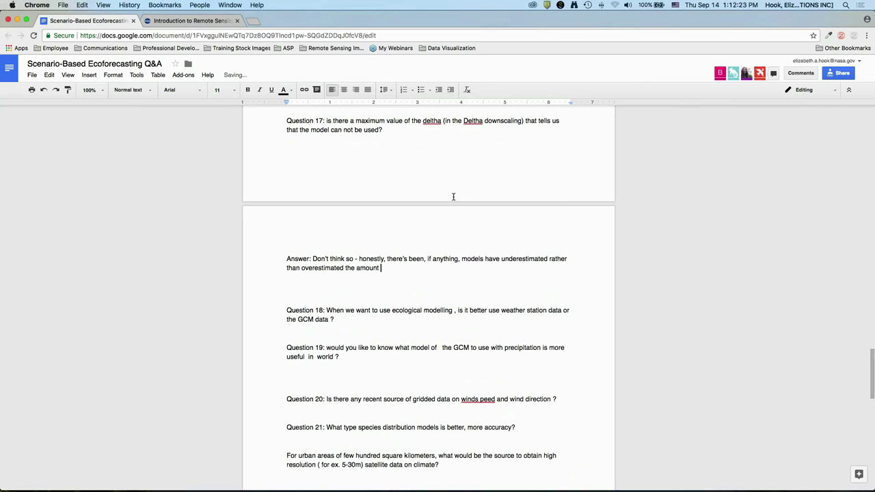
pyautogui.write("of change we've seen so far. I don't htin")
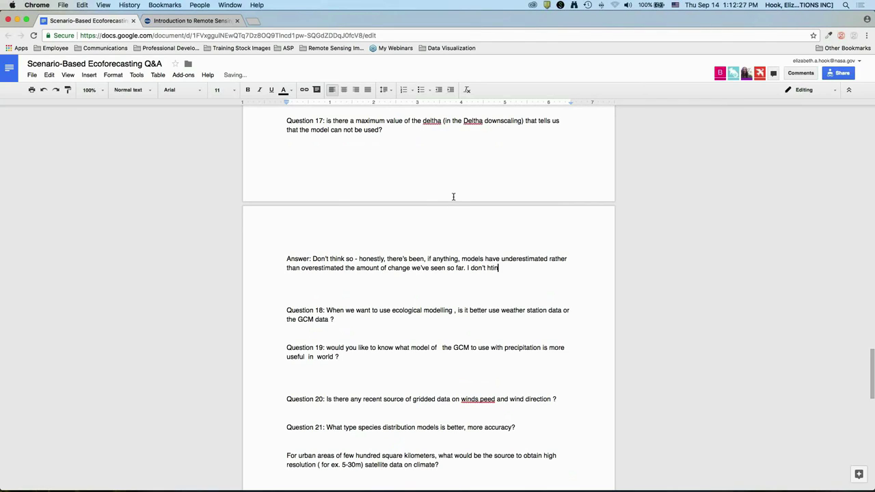
pyautogui.write('k any absolute cutoff is really the right way to think ab')
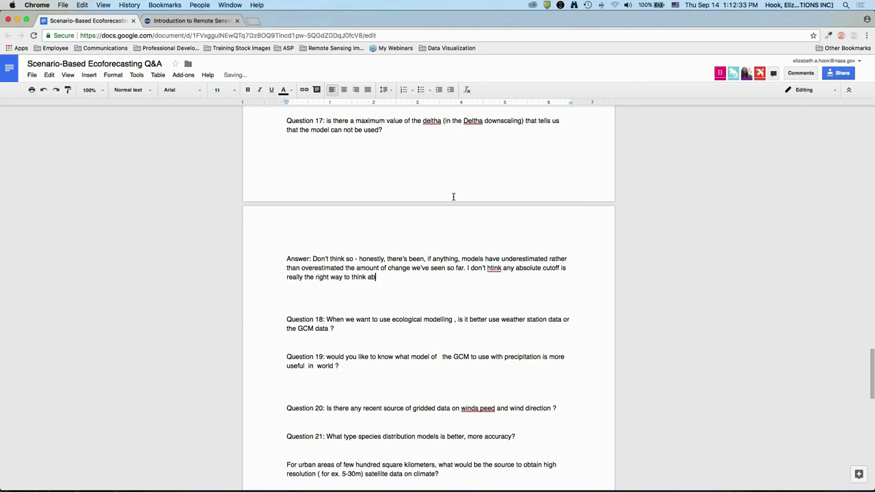
pyautogui.write('out it. We want instead to be looking at whethe')
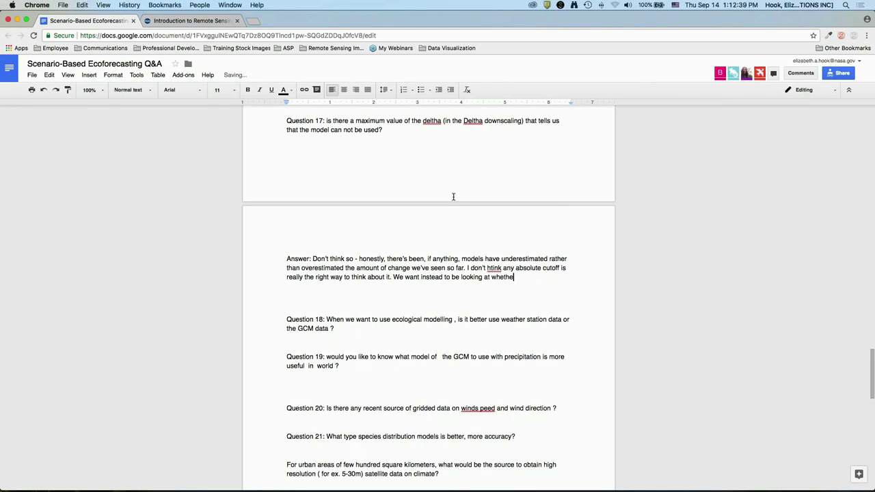
pyautogui.write('r the models really capture the key procc')
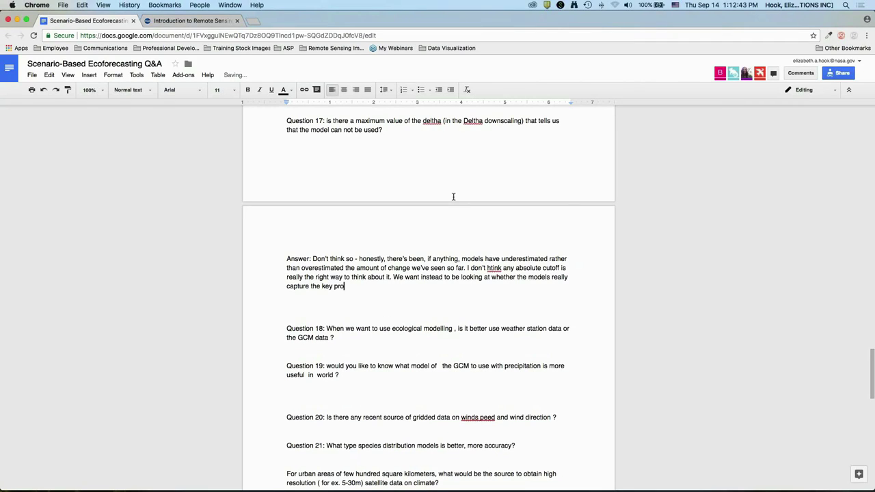
pyautogui.write('esses that are in am')
pyautogui.write('odel. ')
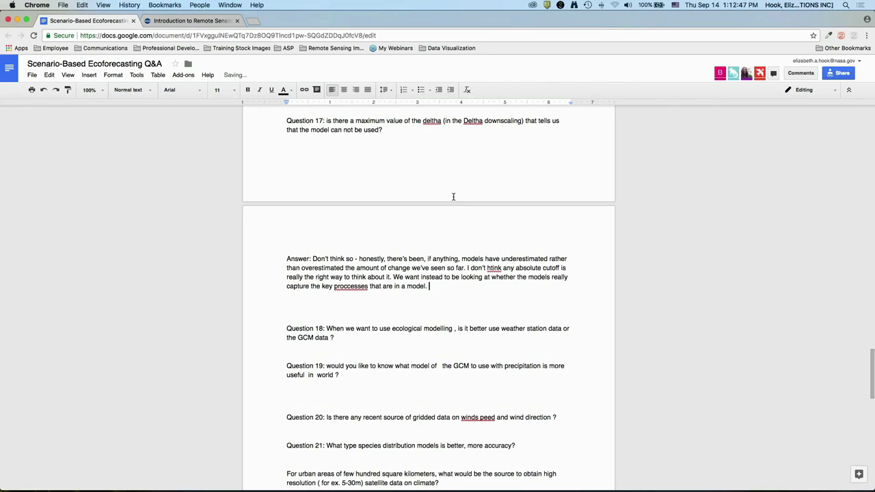
pyautogui.write('E.G. in the Southwester US monsoo')
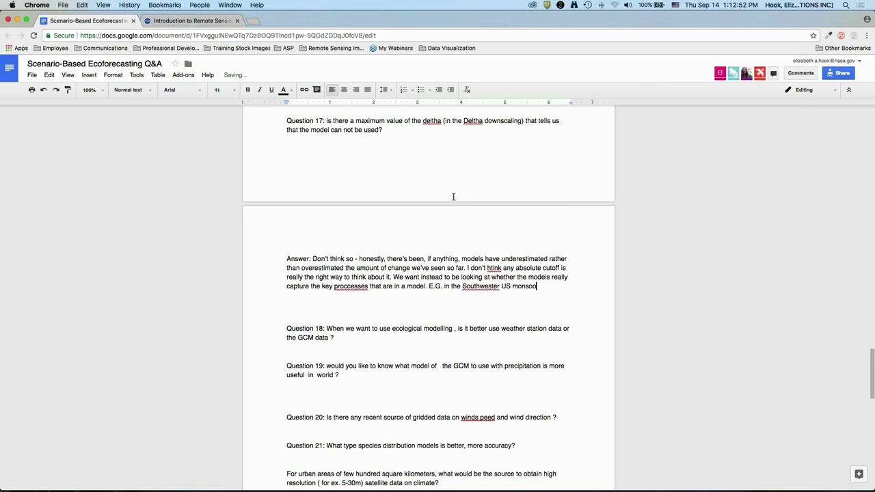
pyautogui.write('ns are really important to unders')
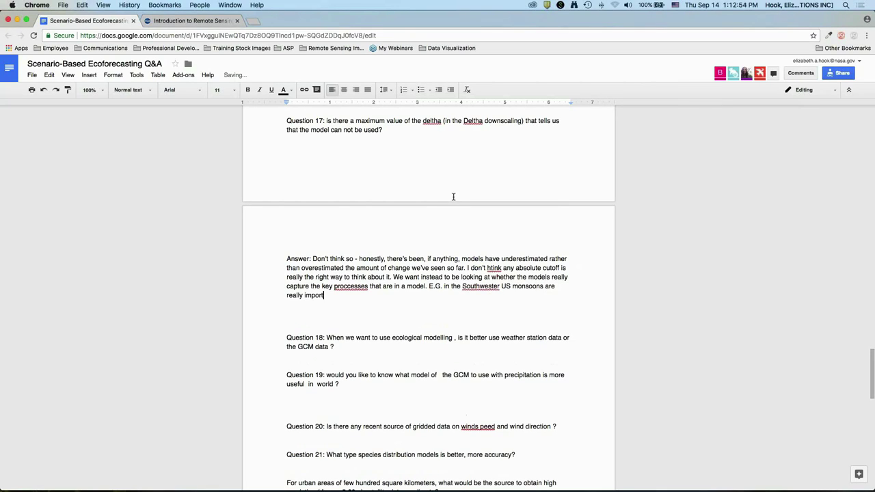
pyautogui.write('tanding warm season pre')
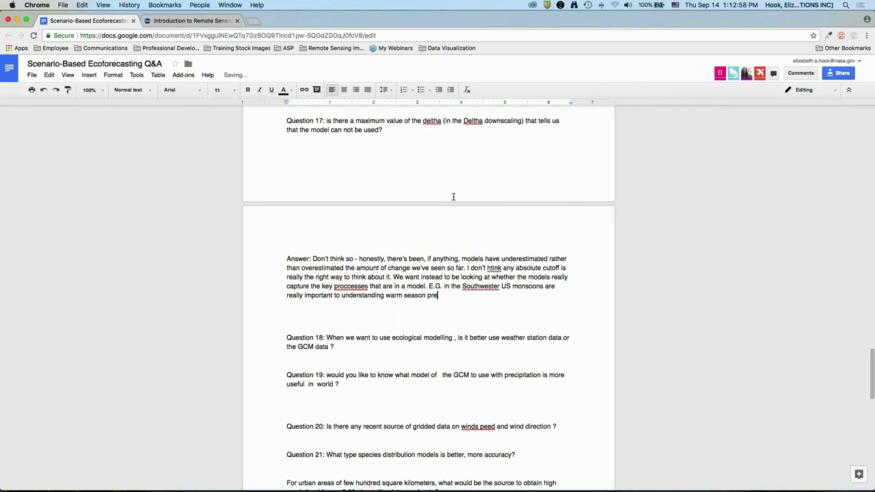
pyautogui.write('cipitation. Some models capture')
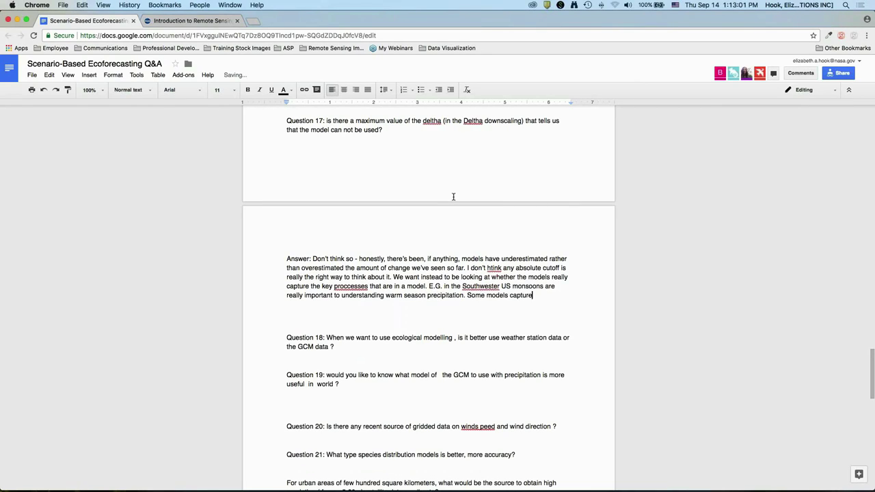
pyautogui.write(' the monsoon season well')
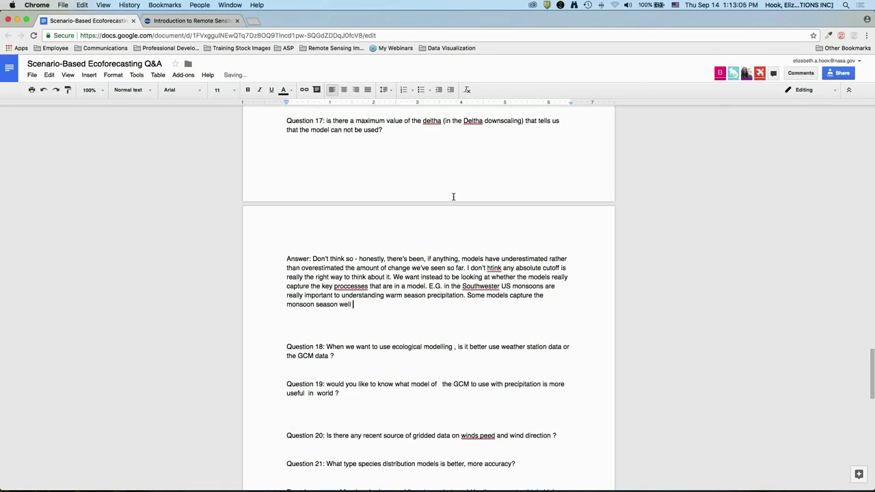
pyautogui.write(' - some')
# Step: Add 'Answer: It depends on the scale of your question...' under Question 18 on weather station versus GCM data
pyautogui.scroll(-4, 453, 197)
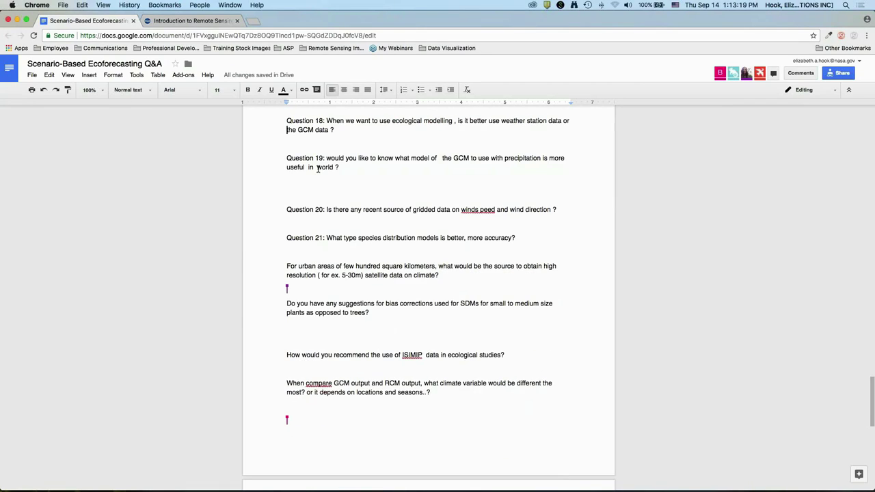
pyautogui.click(515, 133)
pyautogui.click(511, 133)
pyautogui.press('Return')
pyautogui.write('Answer:')
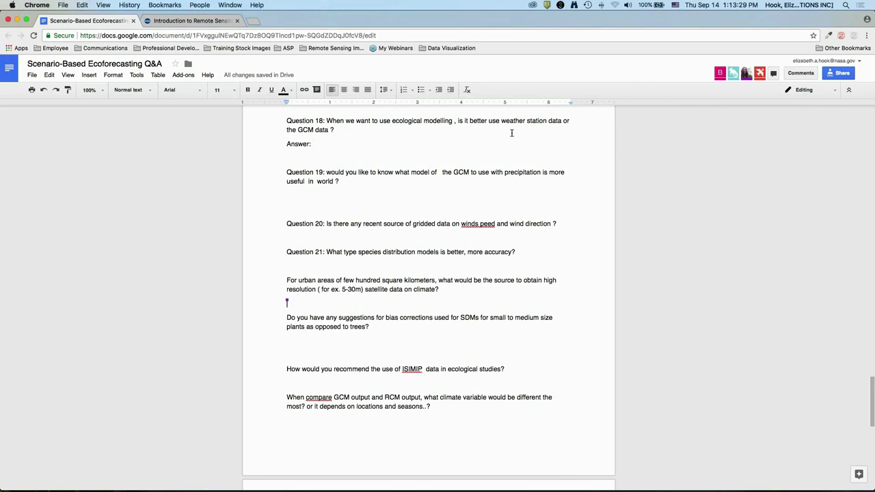
pyautogui.write('It depends on t')
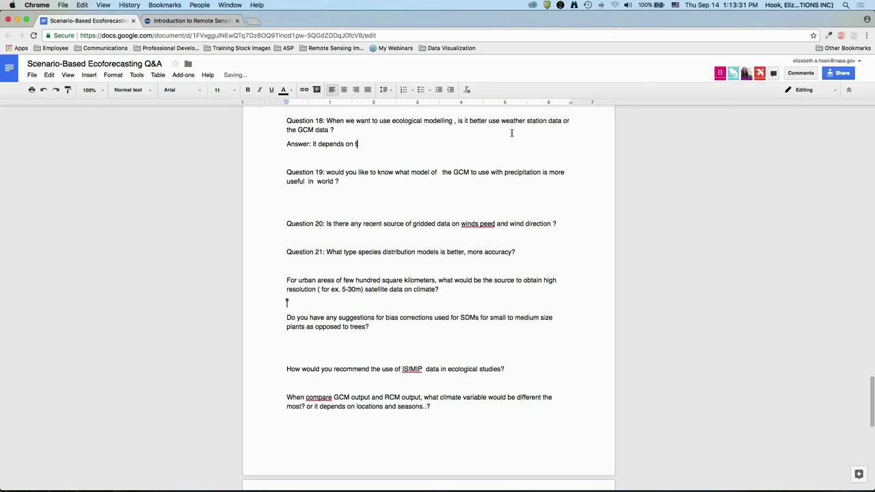
pyautogui.write('he scale of your question. Firstly, what ')
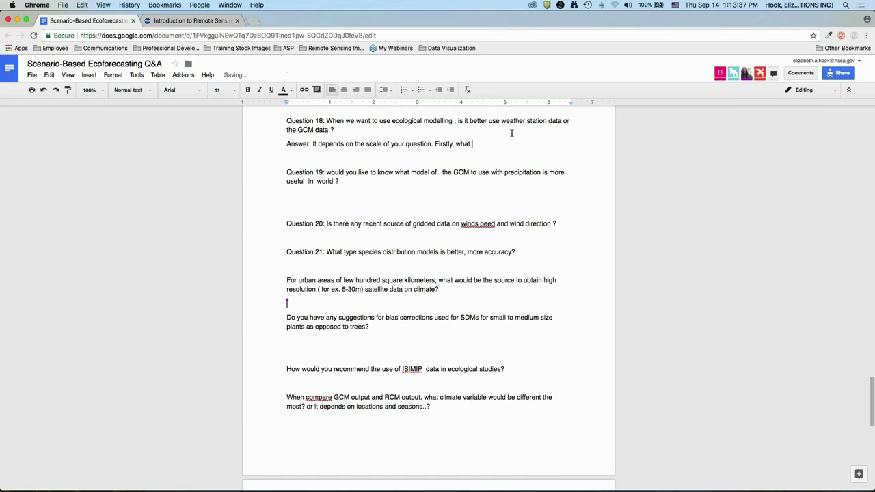
pyautogui.write('ki')
pyautogui.press('BackSpace')
pyautogui.press('BackSpace')
pyautogui.write("you're doing. If you have a local study area th")
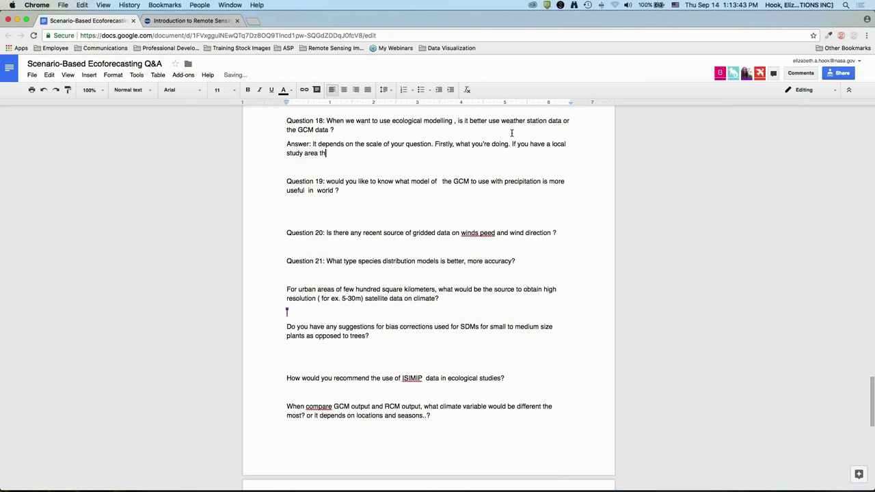
pyautogui.write("at's near a weather station, by all means use t")
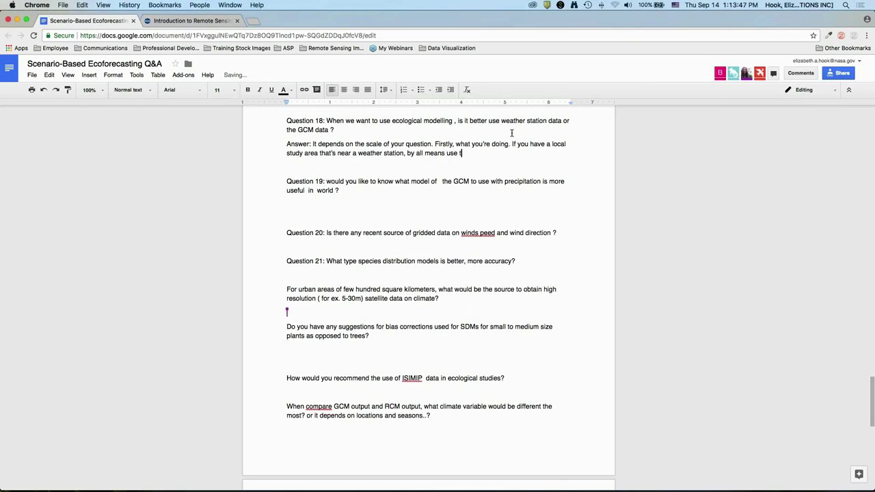
pyautogui.write('hat weather station dat')
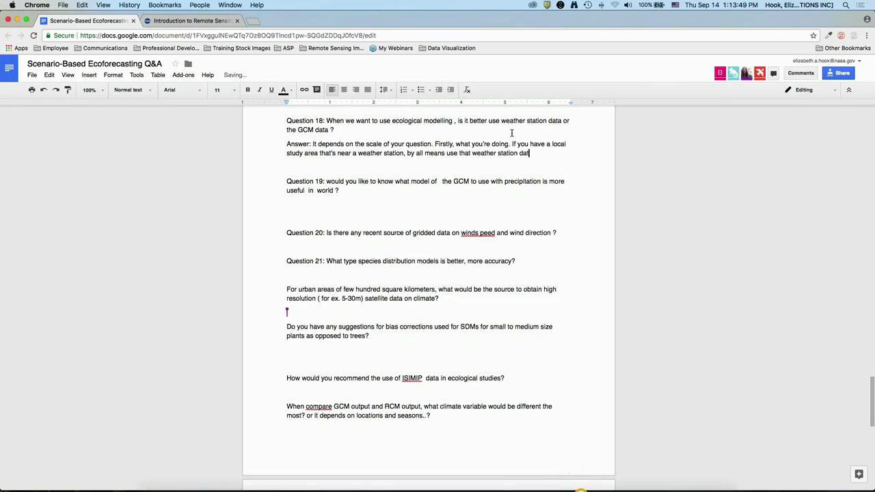
pyautogui.write('a instead of historical, g')
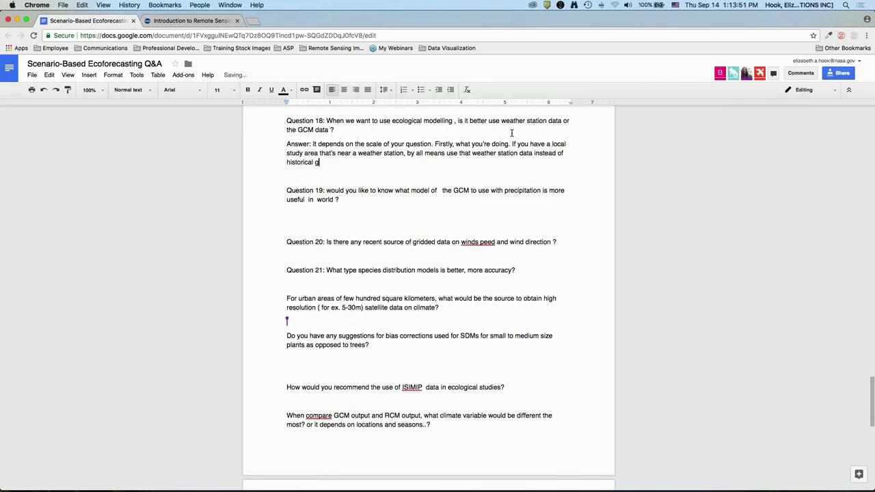
pyautogui.write('ridded climate data. Whether t')
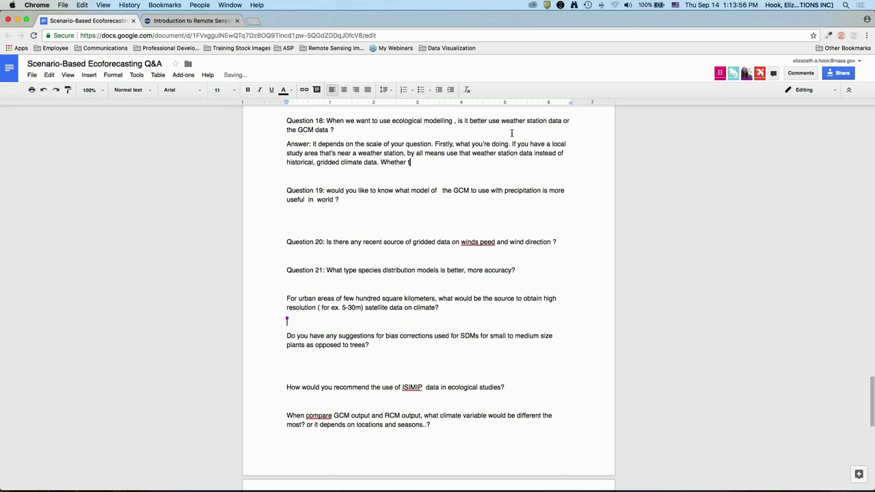
pyautogui.write('o use weather station data or GCM da')
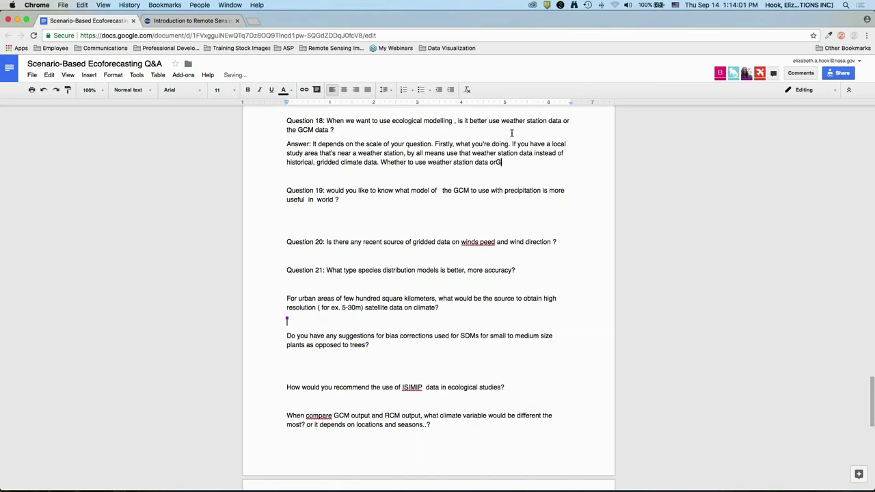
pyautogui.write('ta - in general, you want to ')
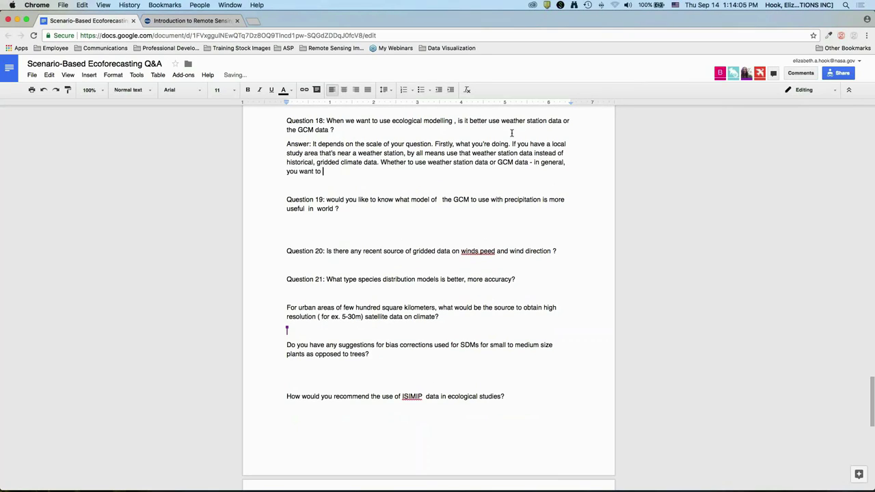
pyautogui.write('understand the process and study the pro')
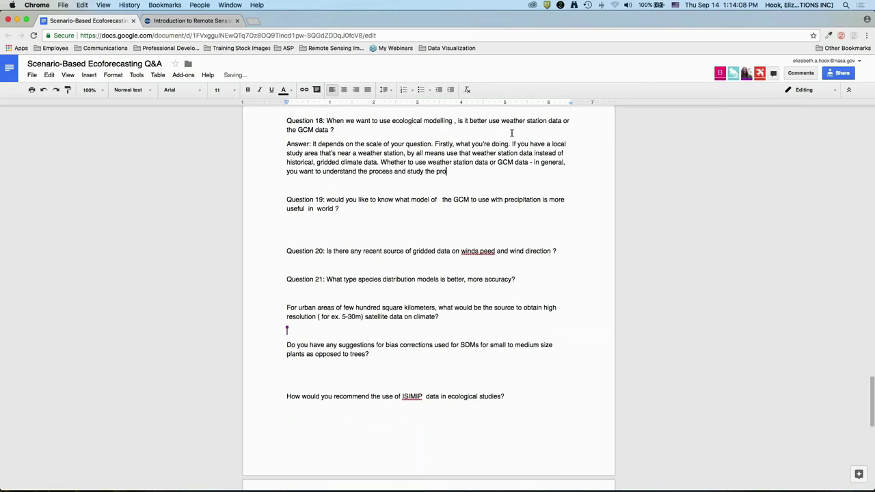
pyautogui.write('cess first with observa')
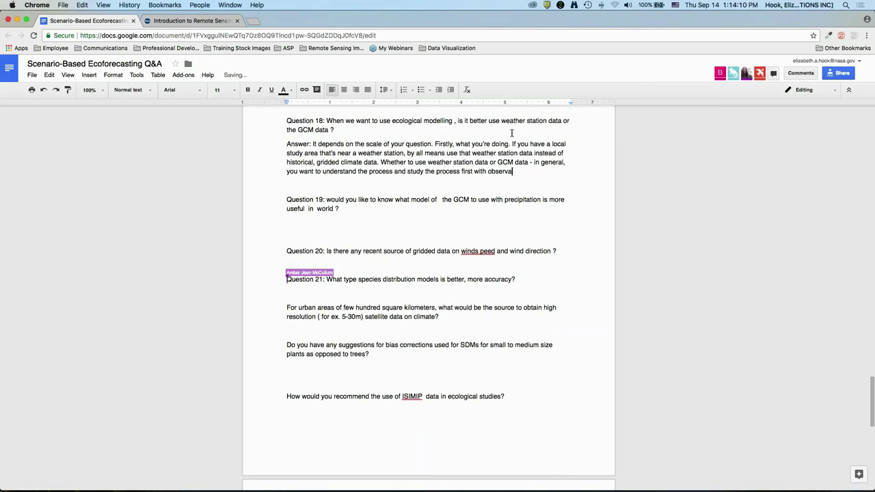
pyautogui.write("tions. Whether that'")
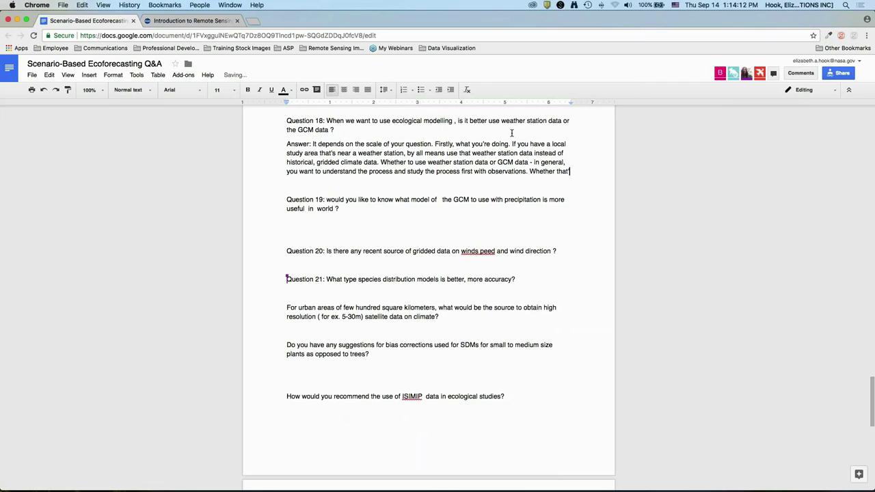
pyautogui.write('s from a climate station or g')
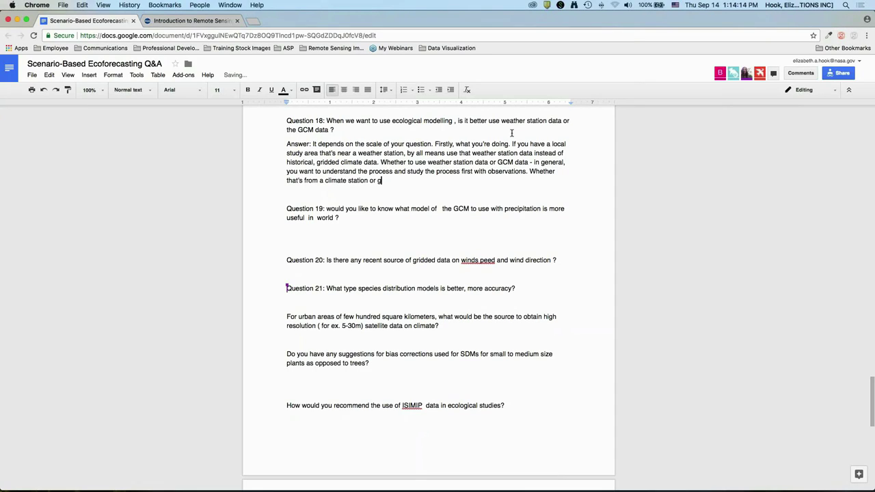
pyautogui.write('ridded and then look in the model-space mo')
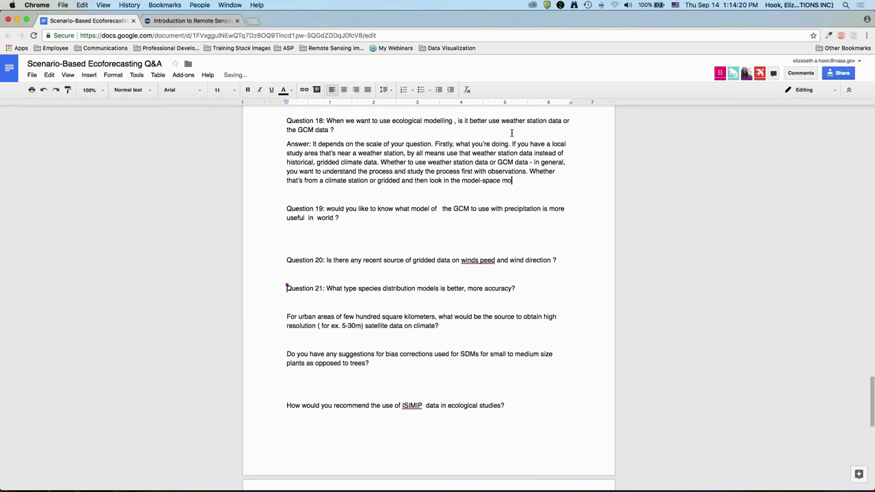
pyautogui.write('ethod to see whether the GCM historical simulation giv')
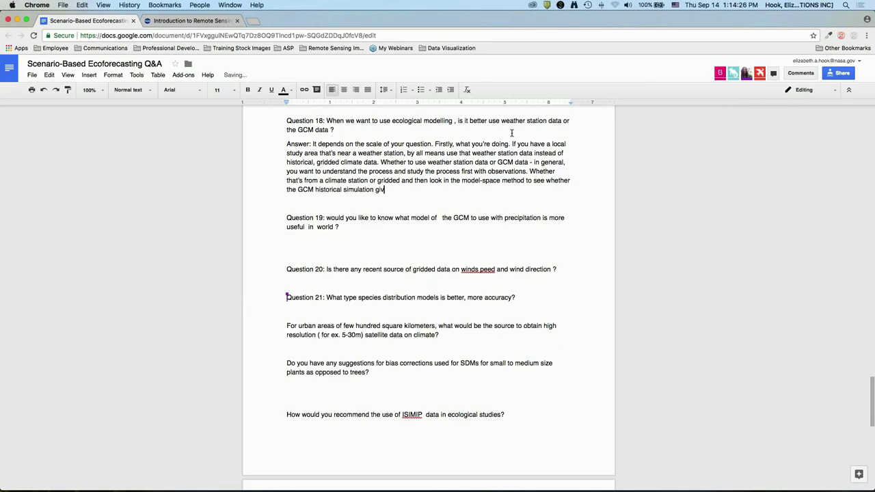
pyautogui.write('es reasonable results for the area and system yo')
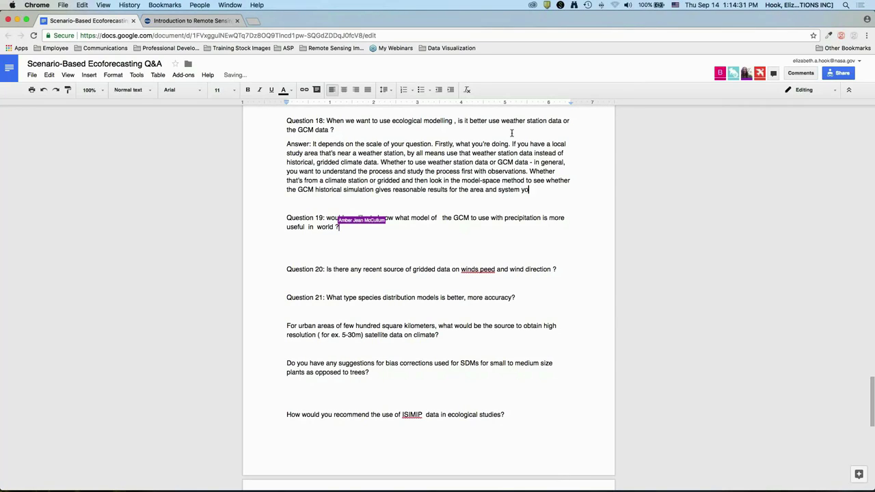
pyautogui.write("u're looking at.")
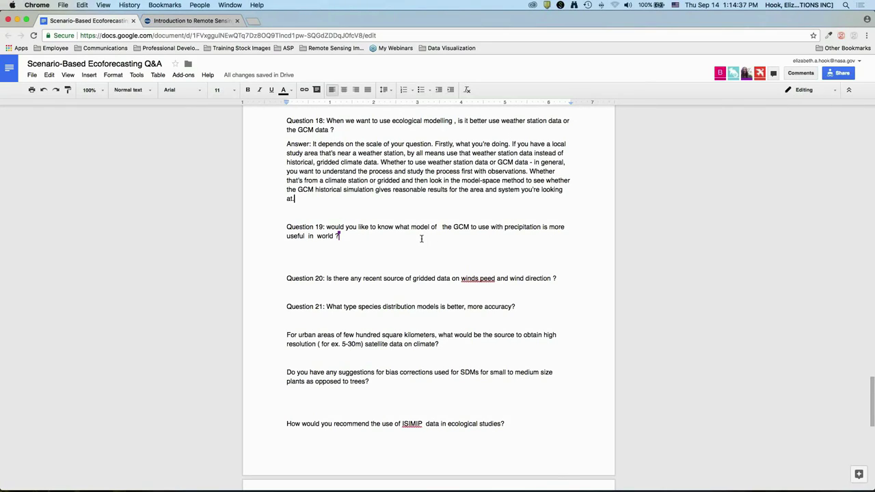
pyautogui.scroll(1, 421, 239)
pyautogui.scroll(5, 421, 239)
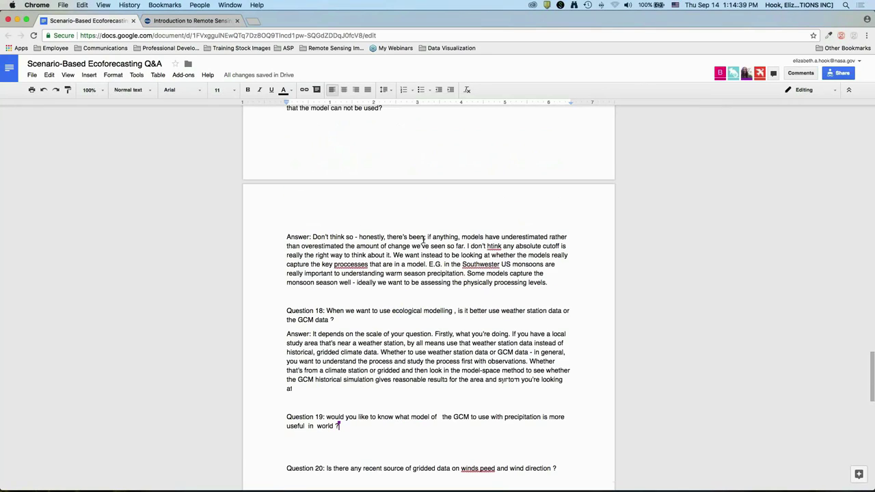